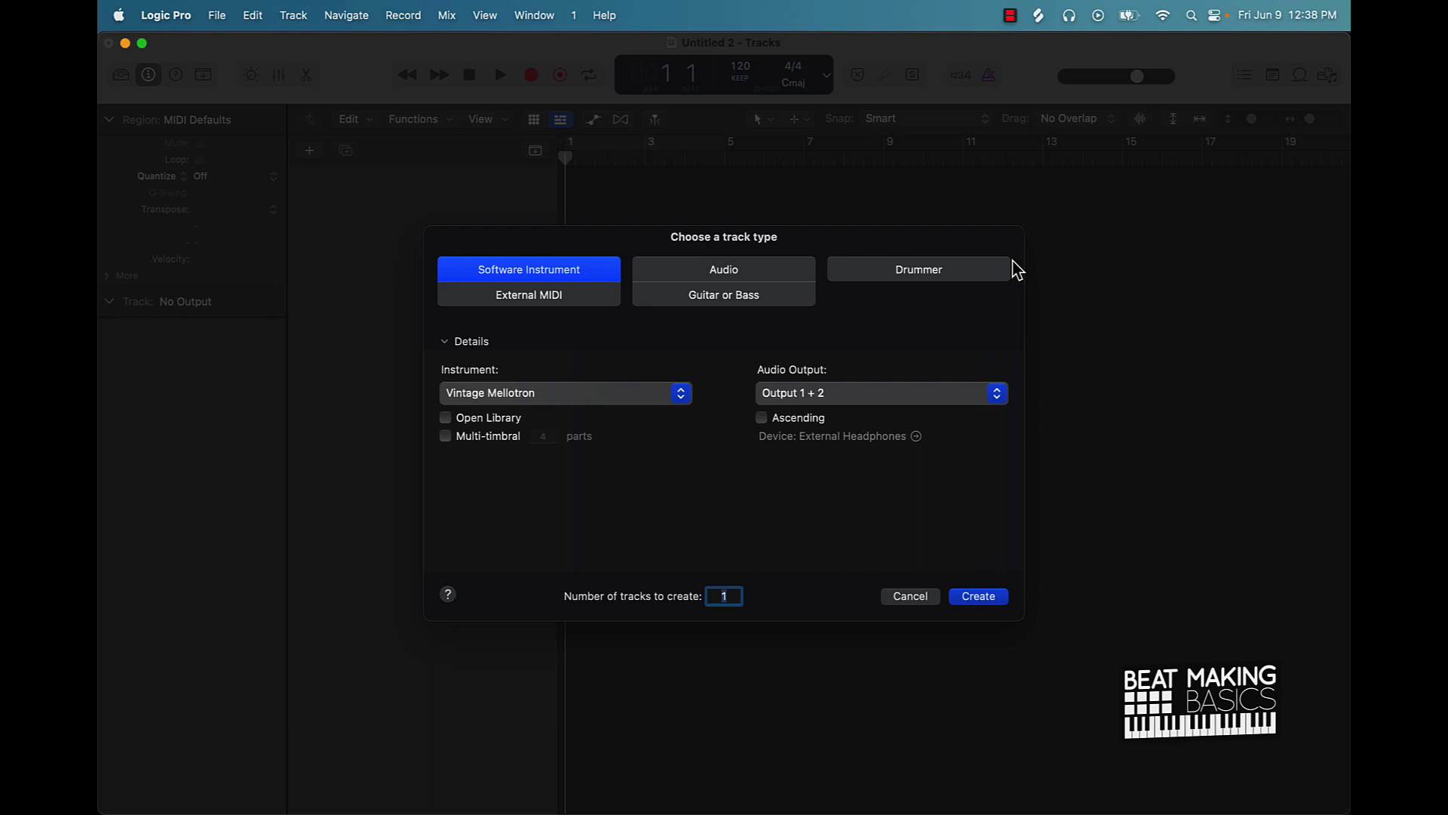
Step: Create a single new audio track, Audio 1, in the project
{"action": "left_click", "coordinate": [728, 262]}
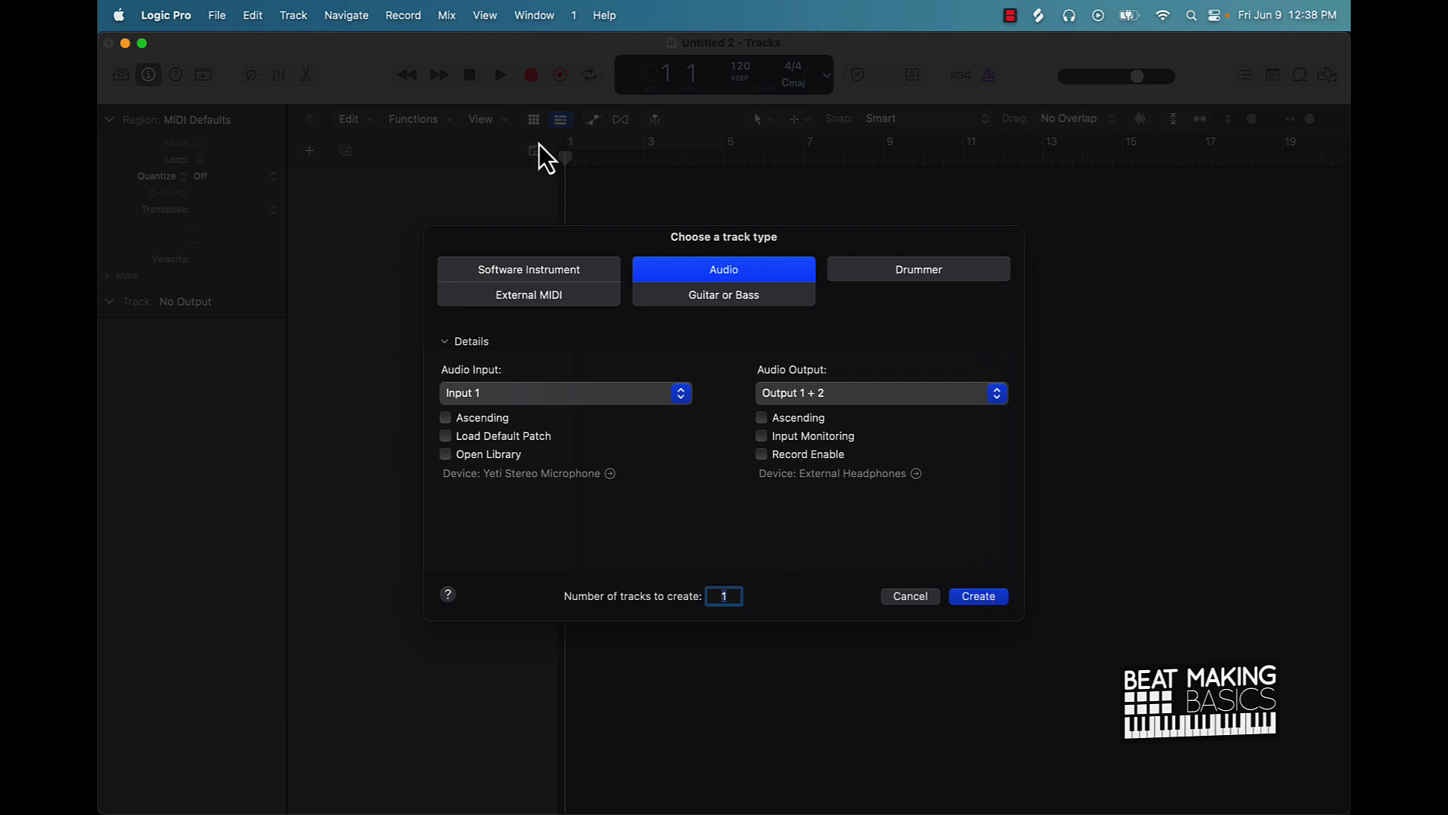
{"action": "left_click", "coordinate": [984, 595]}
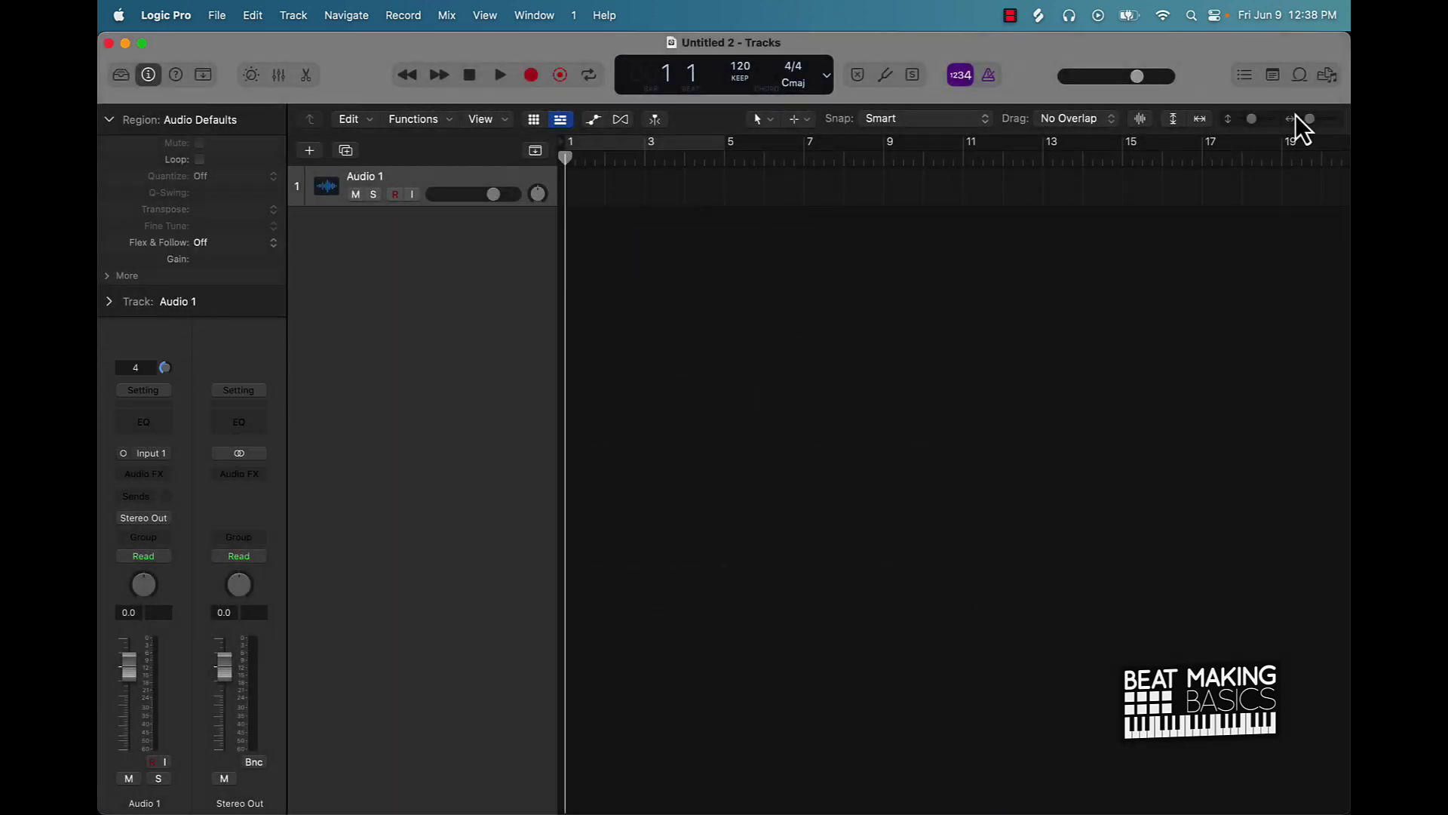
Step: Drag all 12 WAVs from Desktop > Magnificent > Magnificent - Stems into the Tracks area
{"action": "left_click", "coordinate": [1327, 76]}
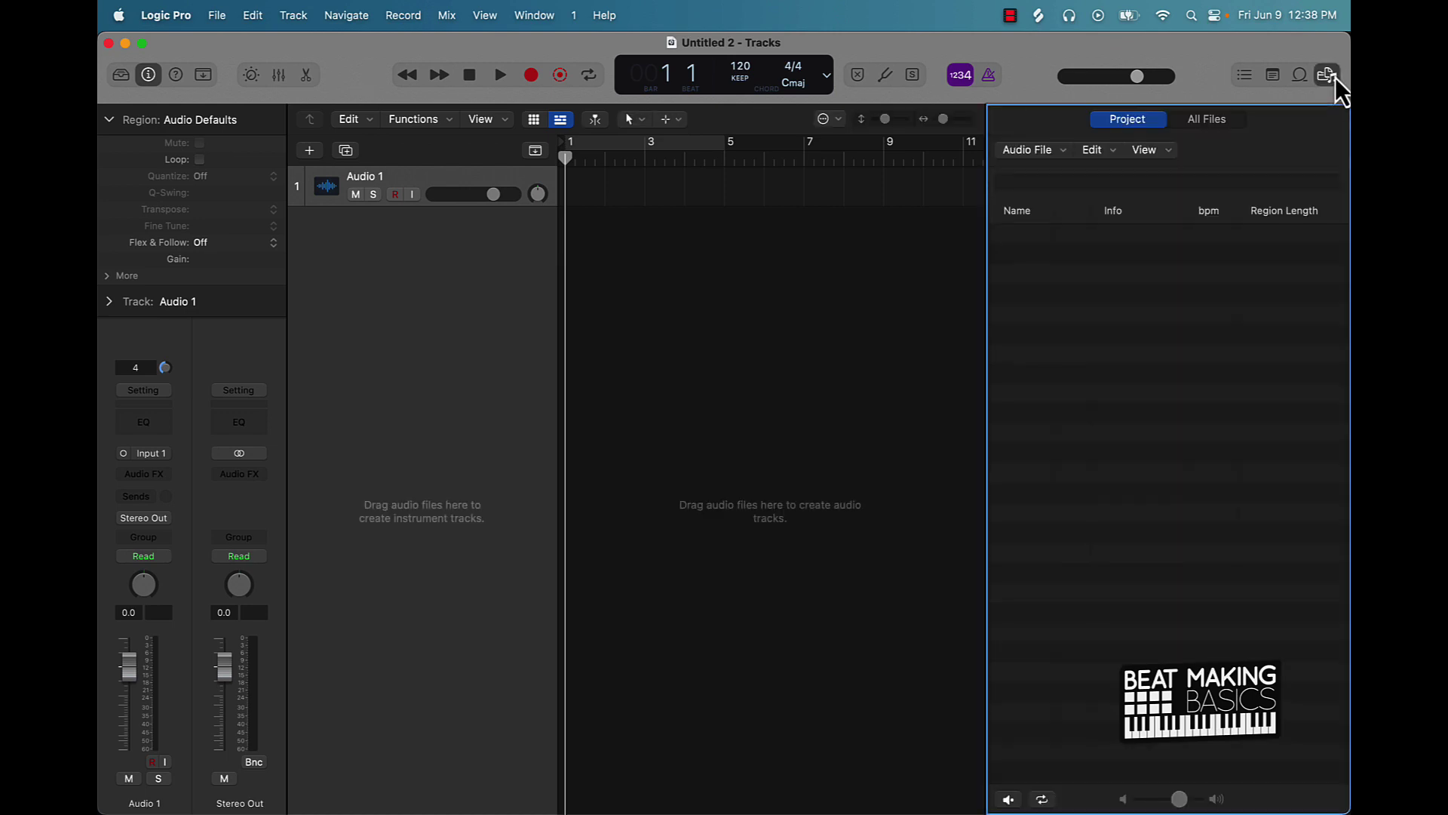
{"action": "left_click", "coordinate": [1210, 119]}
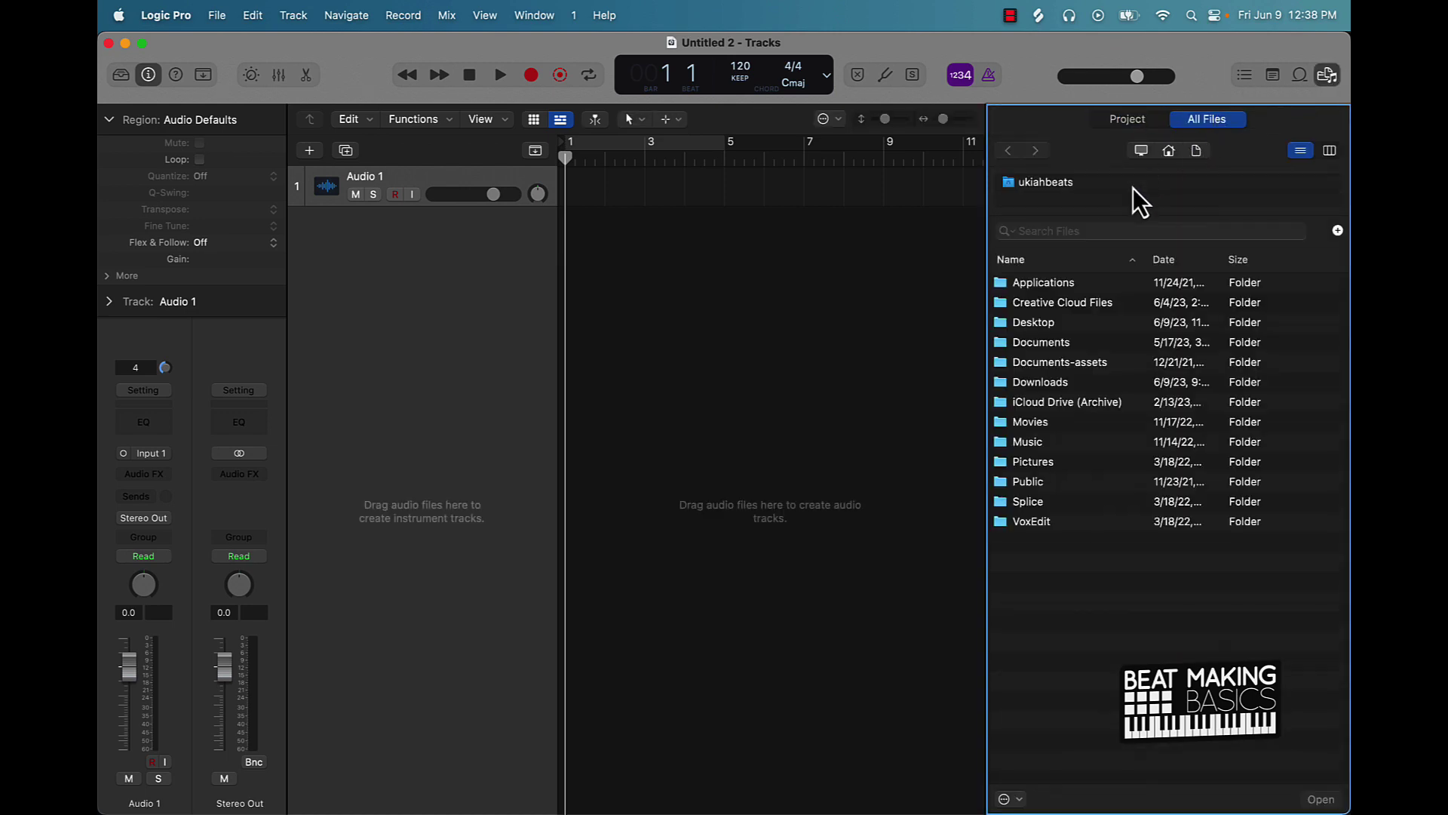
{"action": "double_click", "coordinate": [1036, 324]}
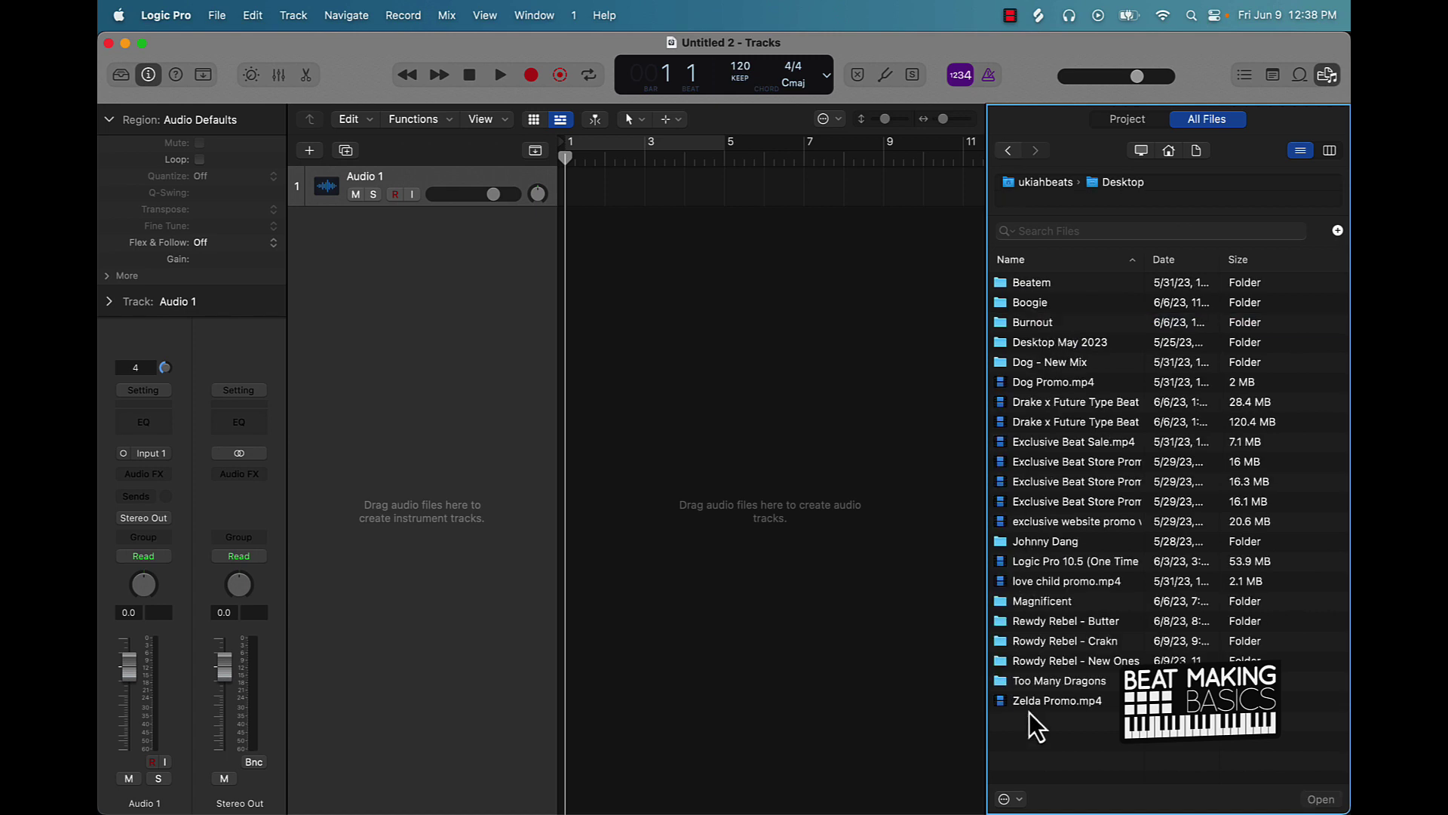
{"action": "double_click", "coordinate": [1041, 601]}
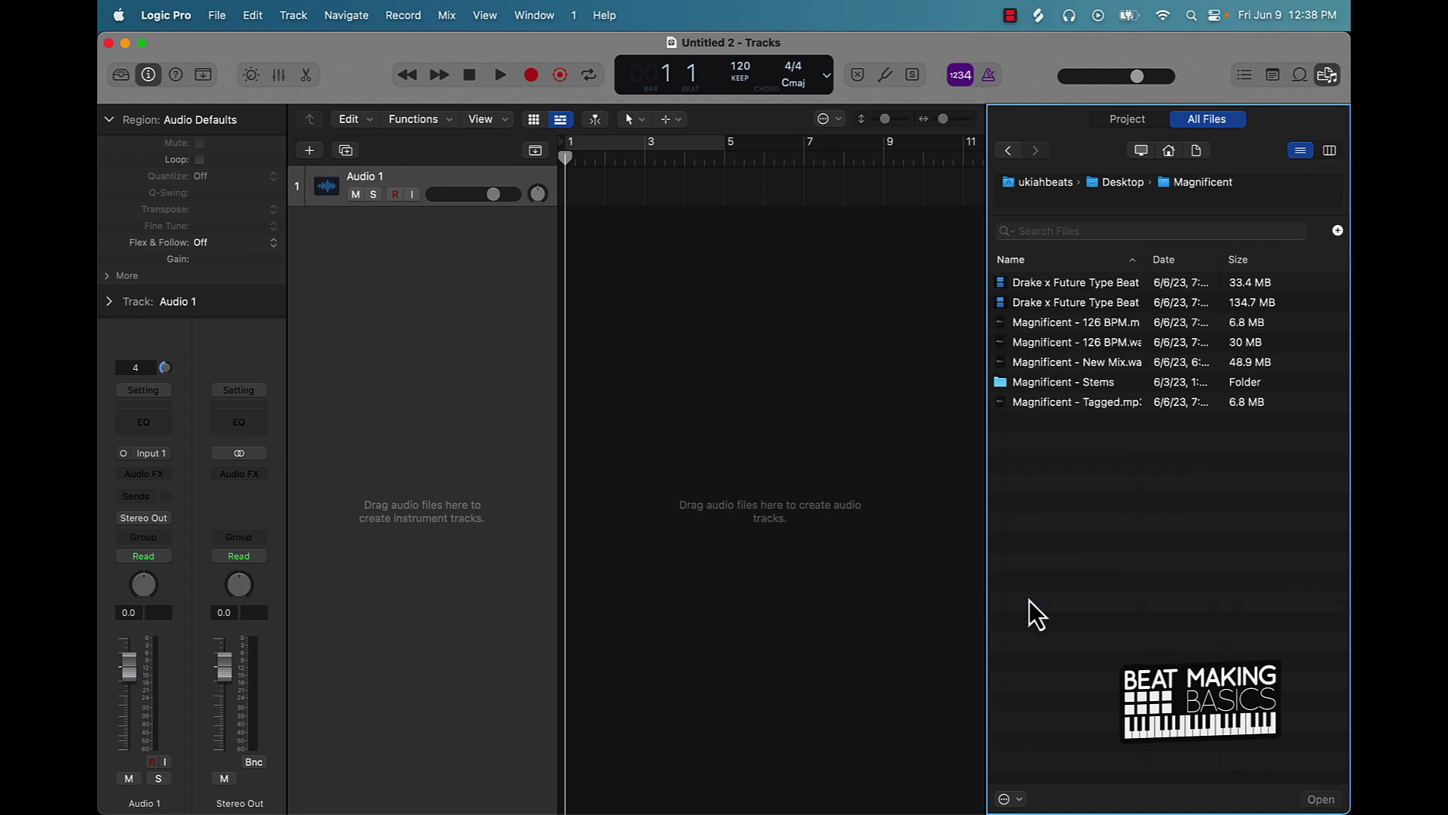
{"action": "double_click", "coordinate": [1066, 385]}
{"action": "left_click_drag", "start_coordinate": [1066, 615], "coordinate": [1003, 222]}
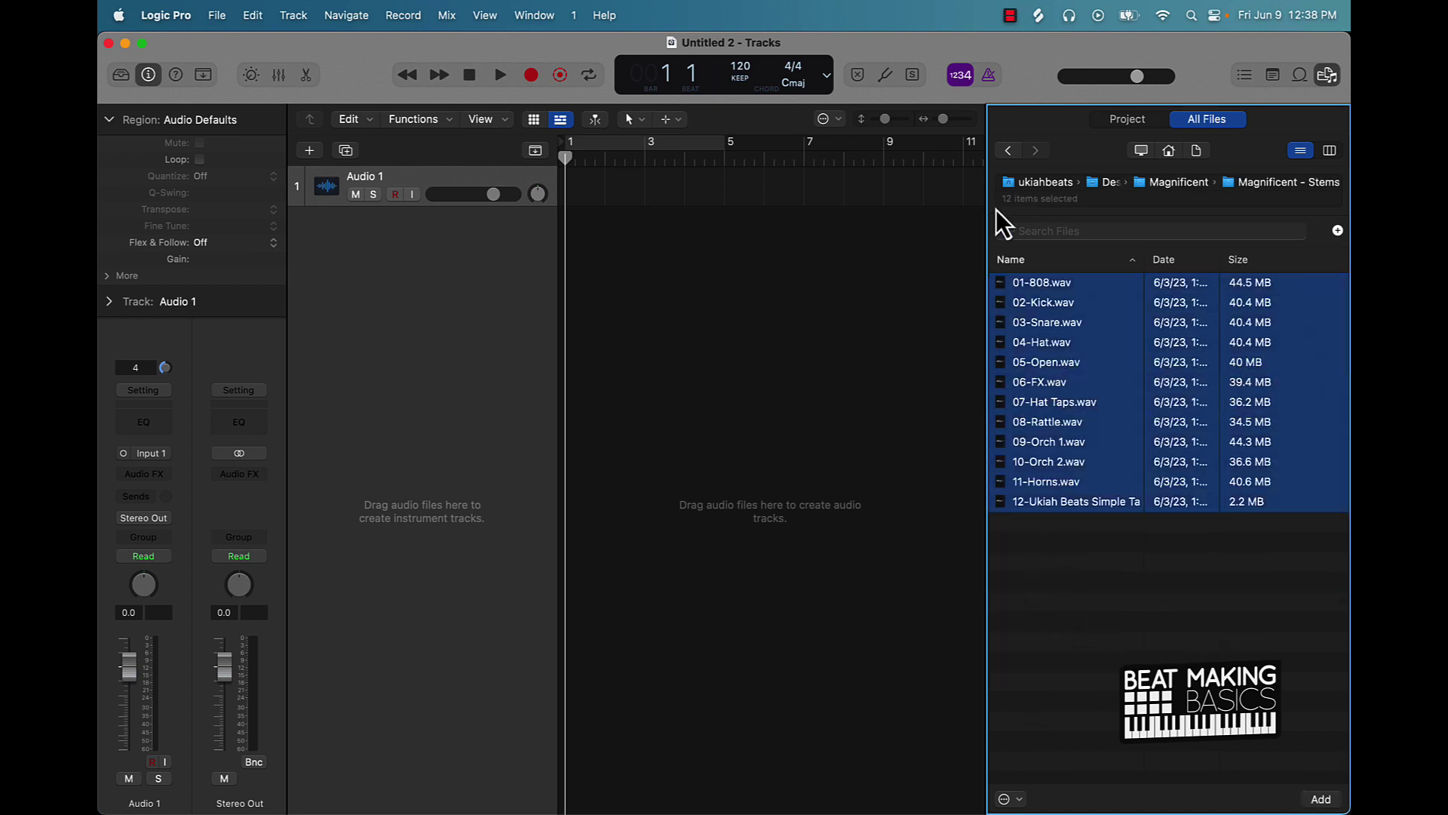
{"action": "left_click_drag", "start_coordinate": [1011, 294], "coordinate": [567, 287]}
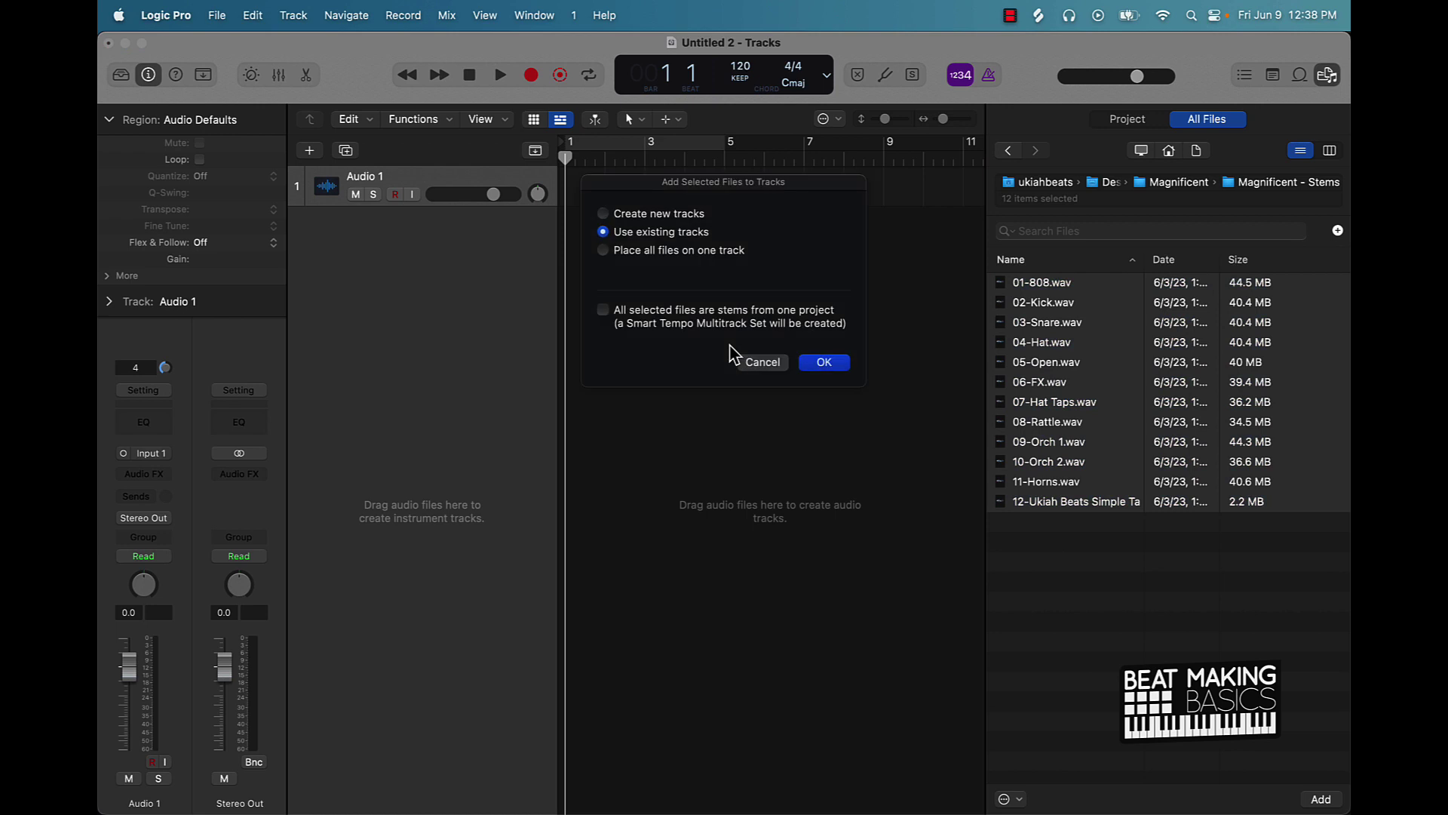
Step: Place the stems on separate tracks and delete the empty Audio 1 track
{"action": "left_click", "coordinate": [823, 363]}
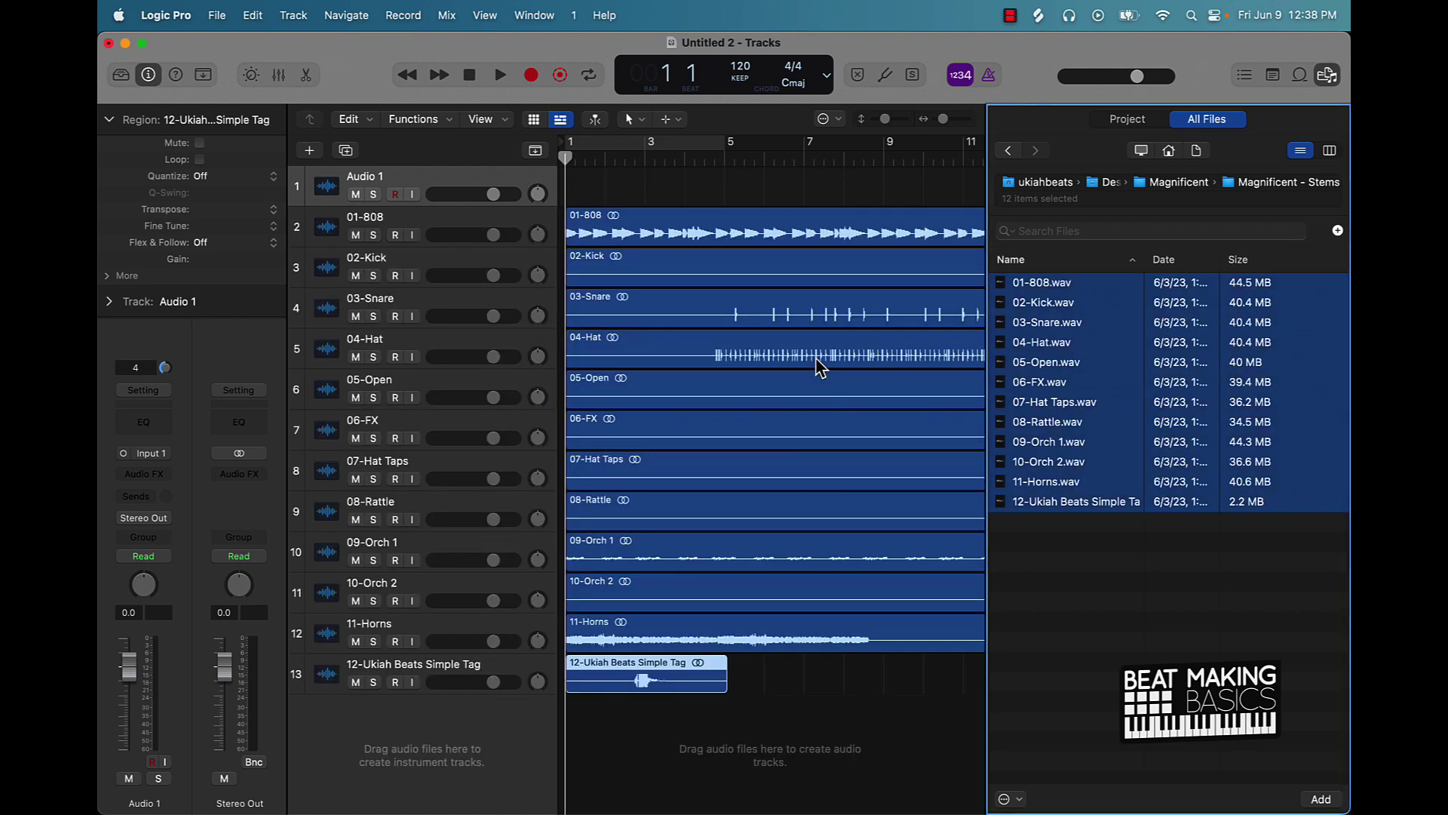
{"action": "left_click", "coordinate": [406, 178]}
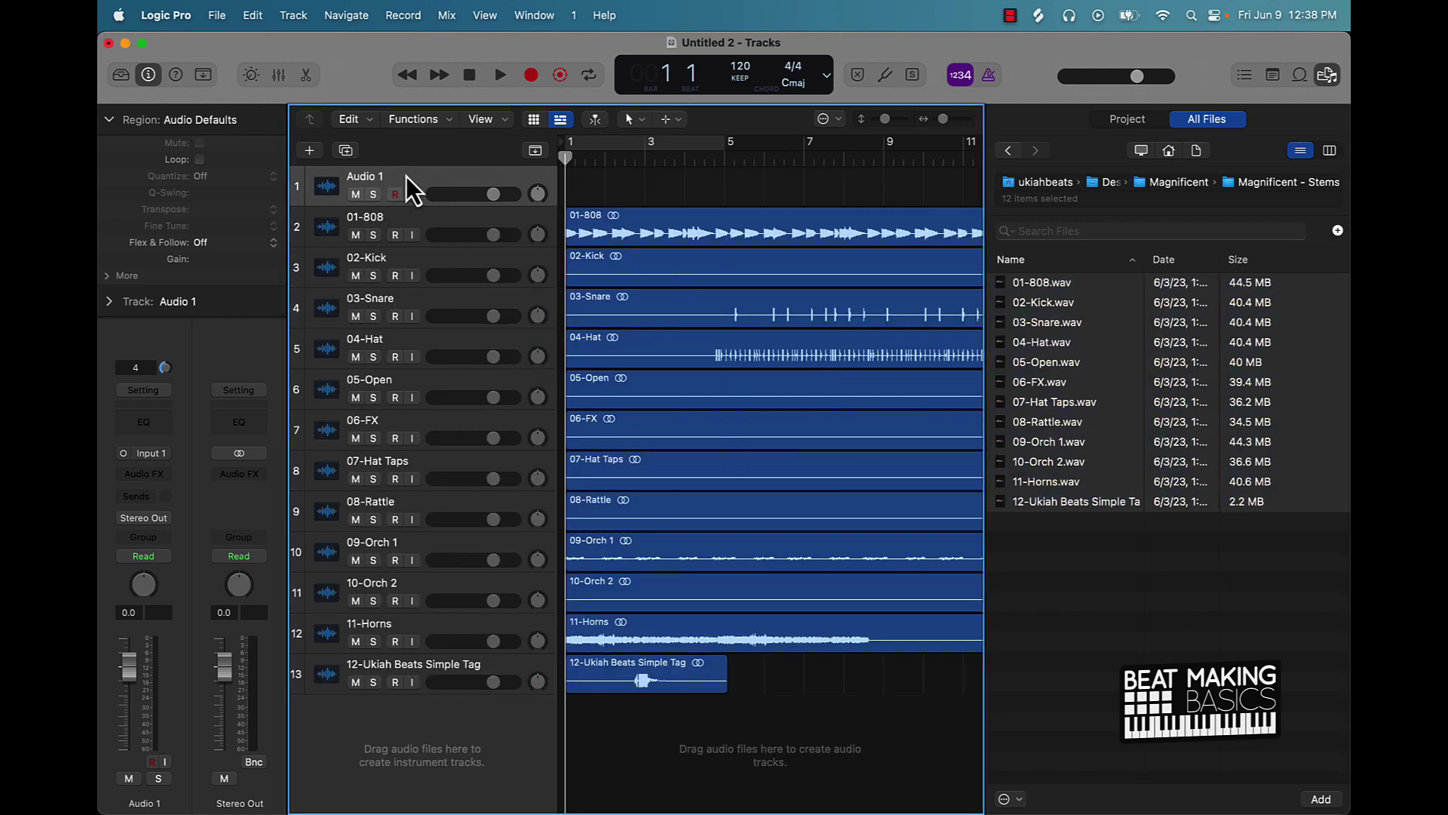
{"action": "key", "text": "super+BackSpace"}
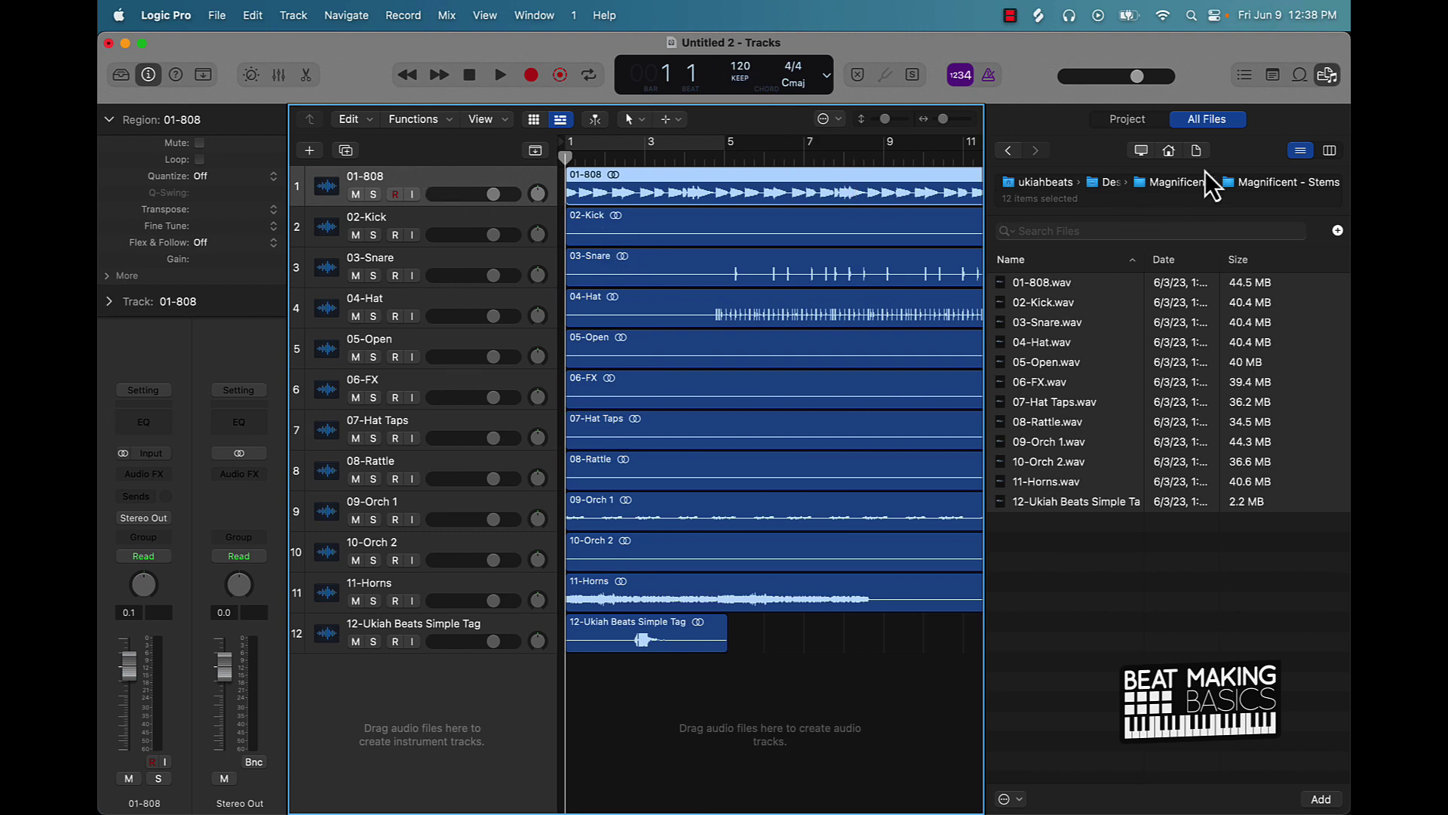
Step: Set the project tempo to 126 and cycle-loop bars 5–9
{"action": "left_click", "coordinate": [1184, 181]}
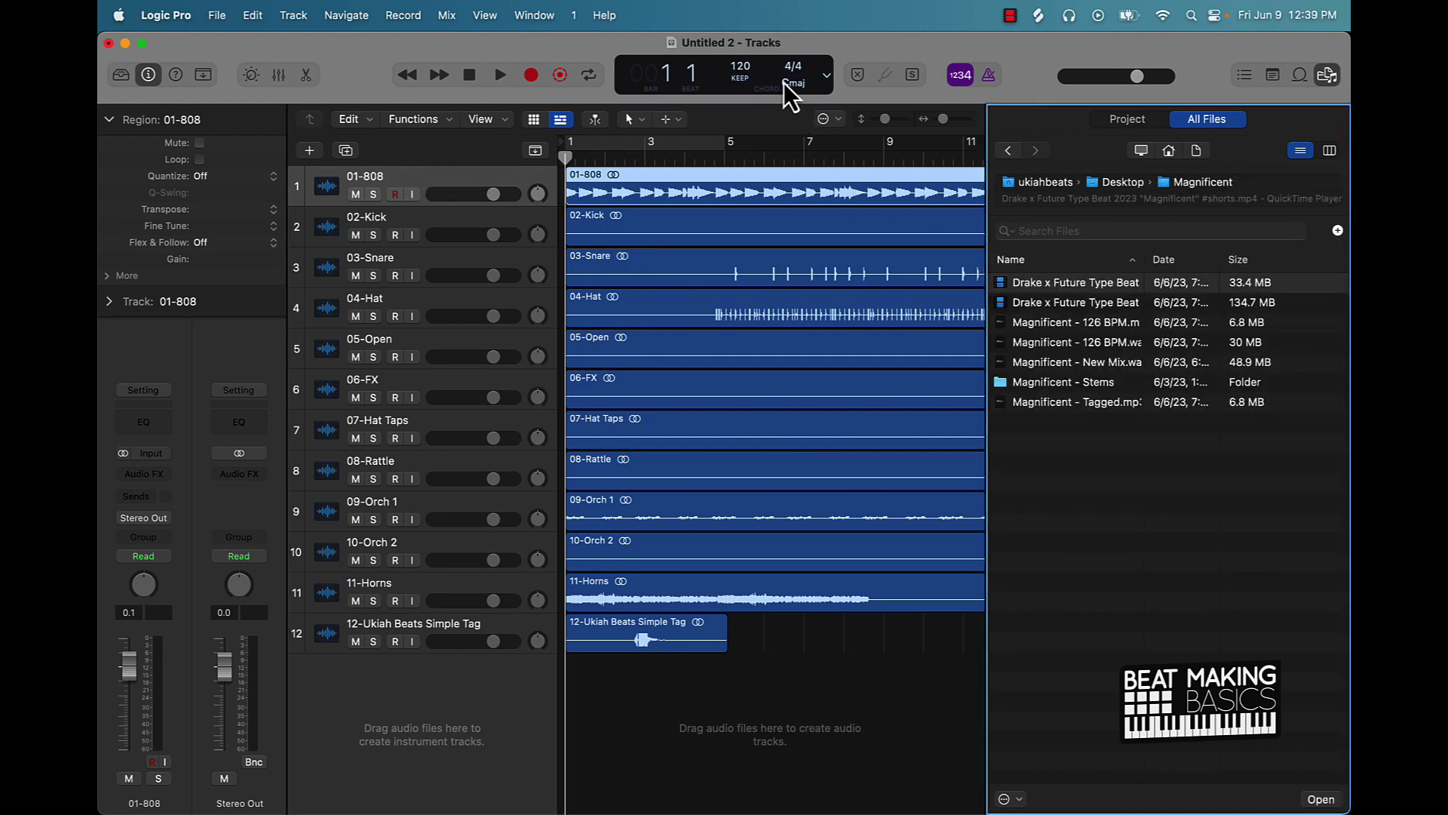
{"action": "left_click_drag", "start_coordinate": [741, 70], "coordinate": [741, 60]}
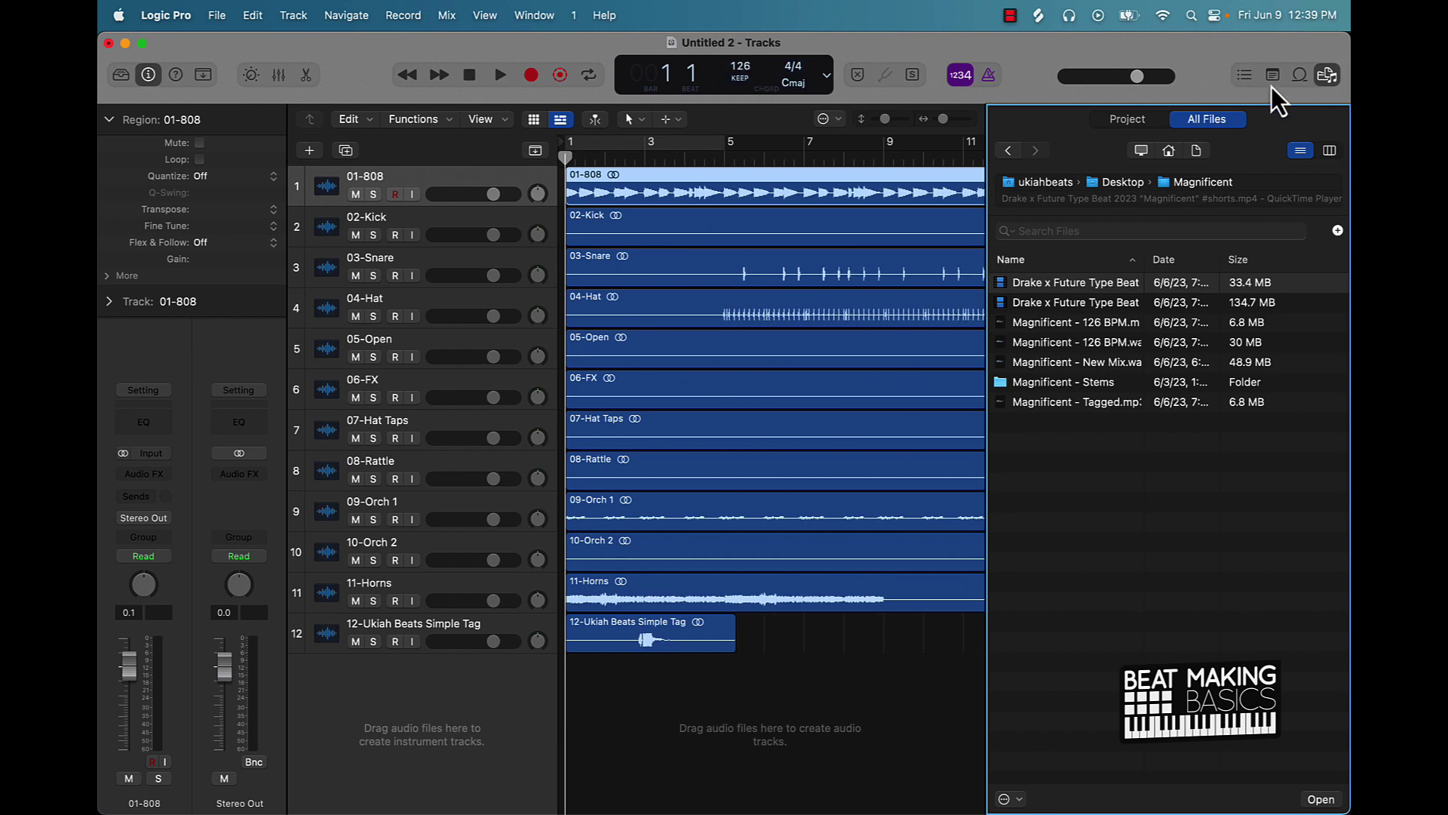
{"action": "left_click", "coordinate": [1327, 79]}
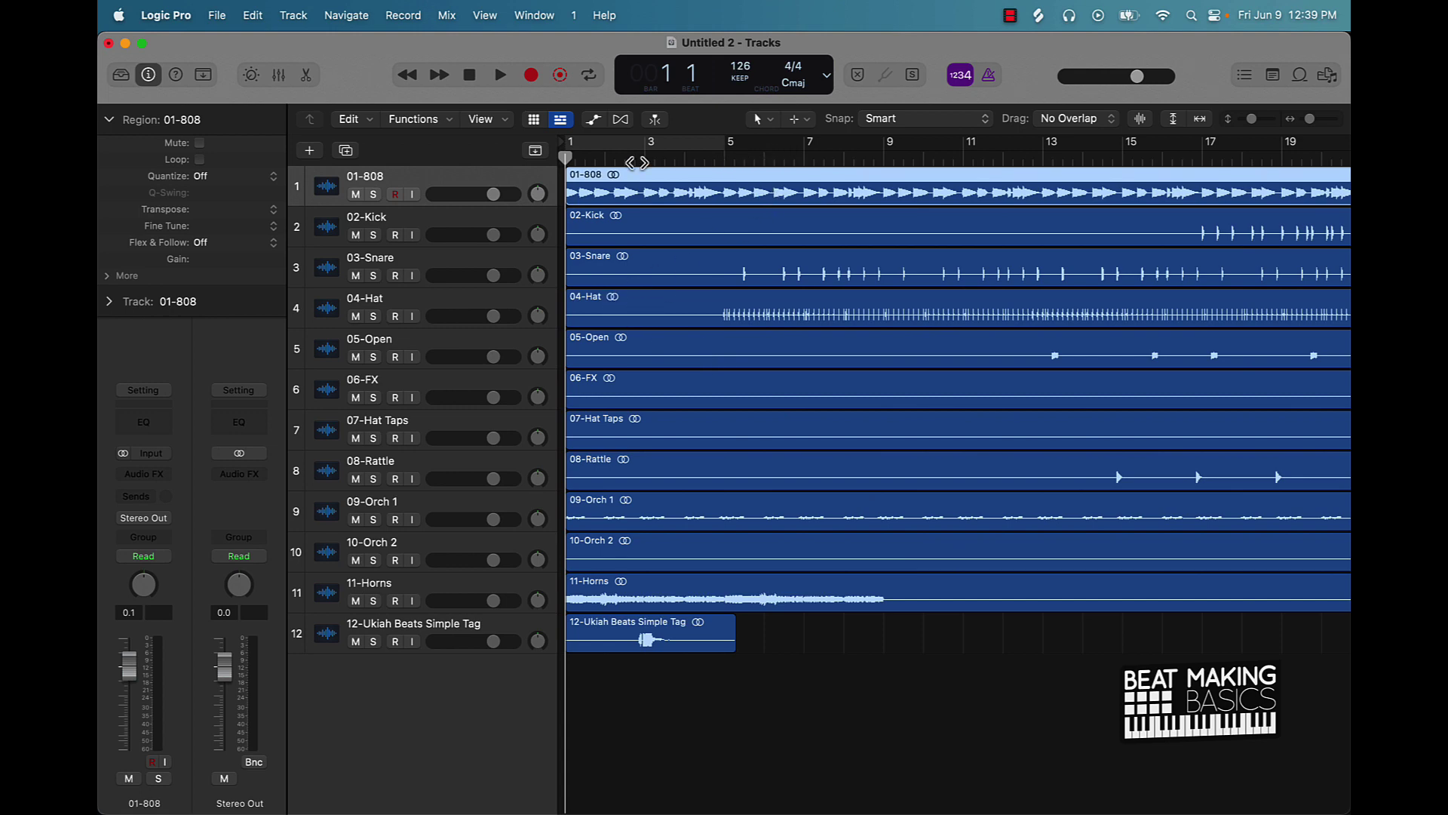
{"action": "left_click", "coordinate": [614, 139]}
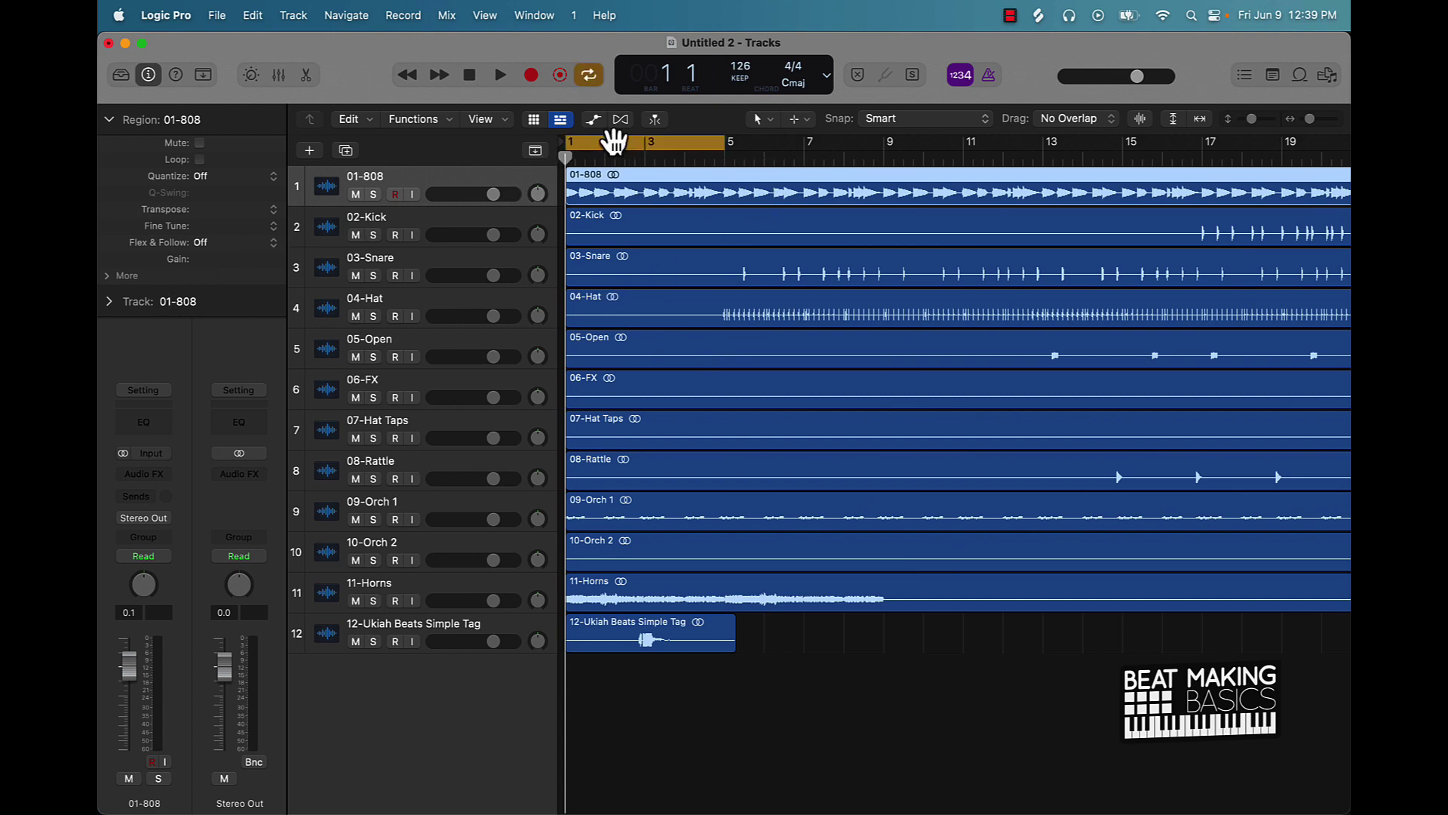
{"action": "left_click_drag", "start_coordinate": [614, 139], "coordinate": [772, 143]}
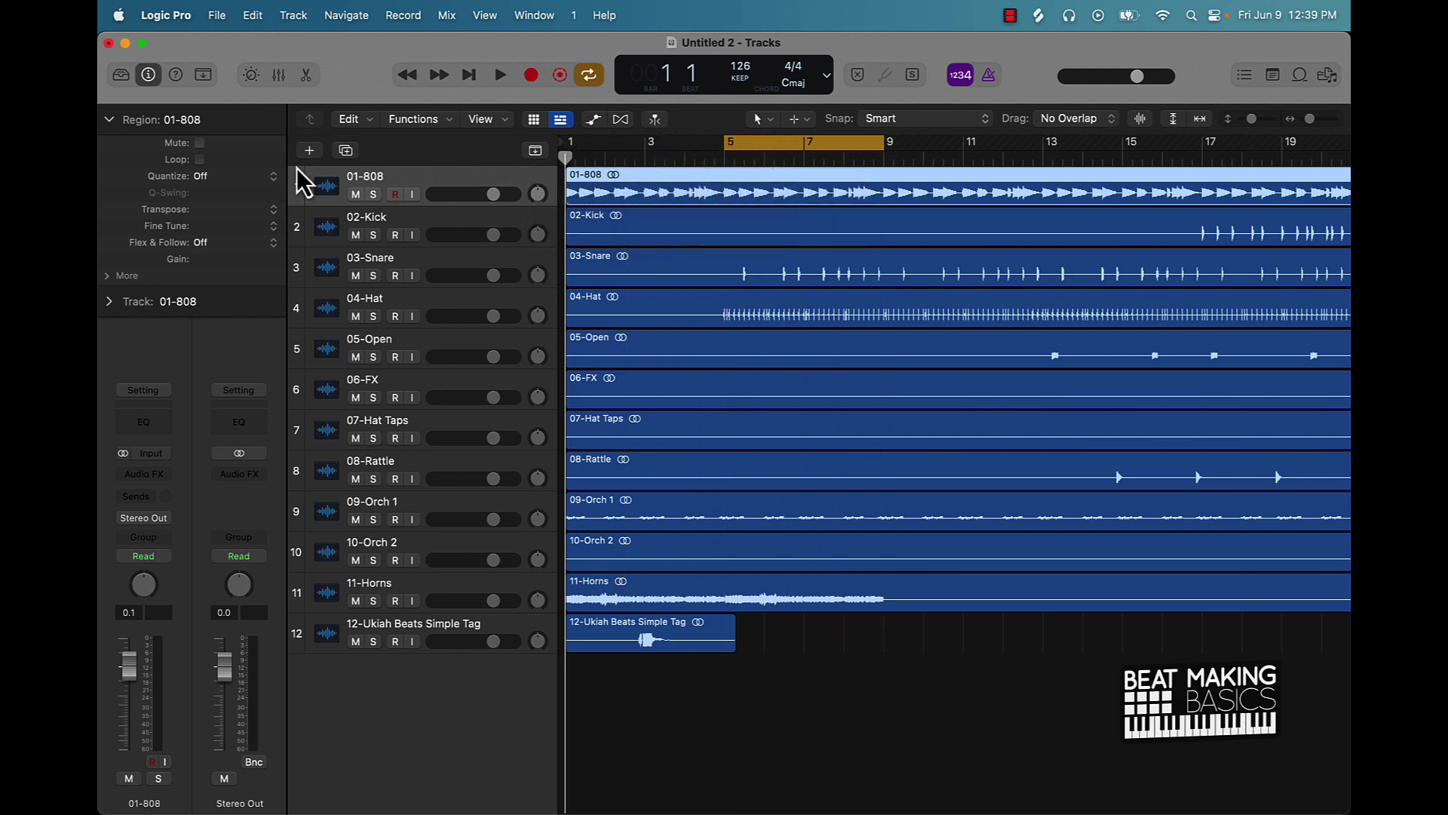
{"action": "left_click", "coordinate": [279, 74]}
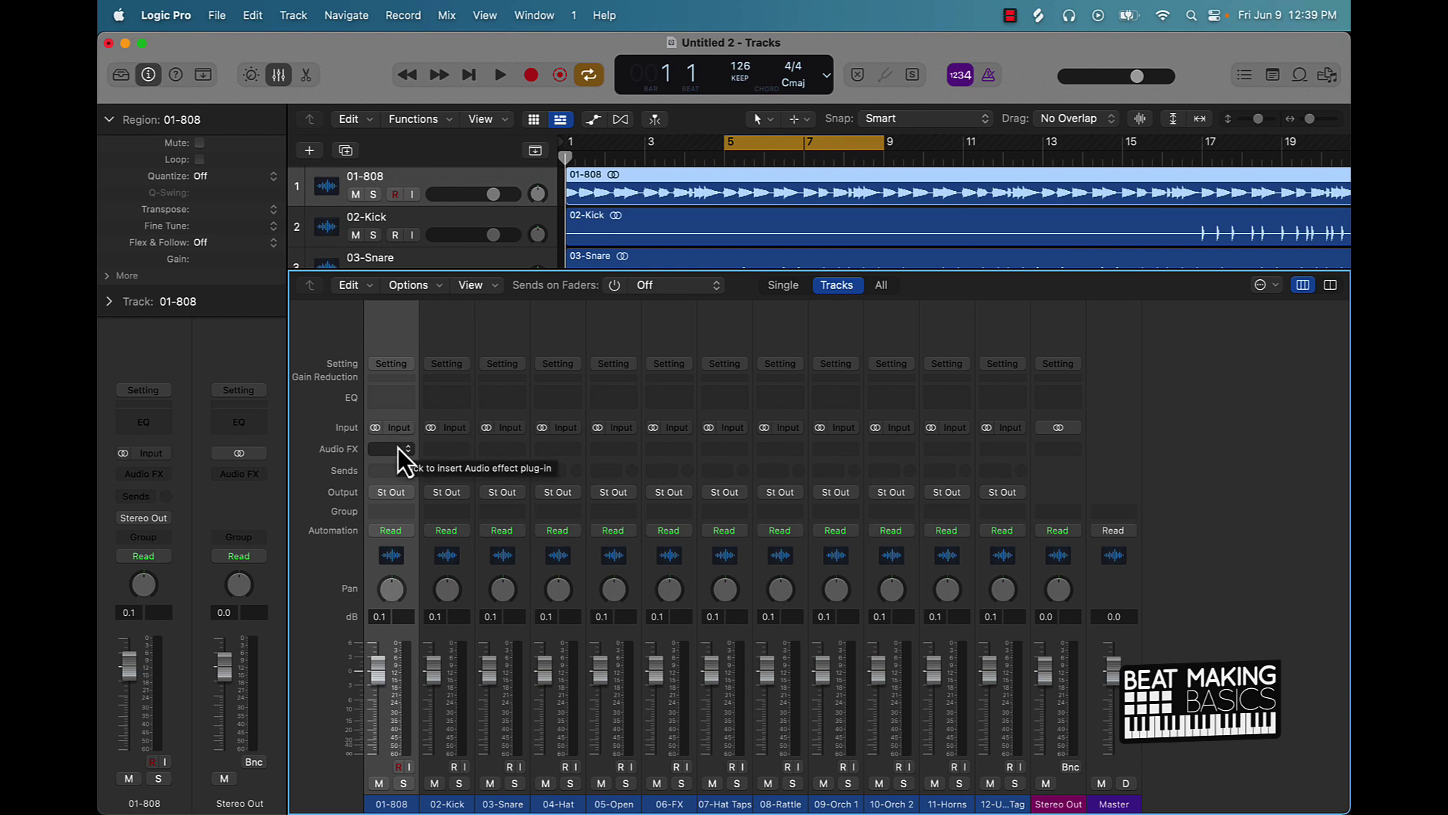
Step: Insert a Channel EQ on 01-808 with the high cut at 4080 Hz, the other stems muted
{"action": "left_click", "coordinate": [388, 398]}
{"action": "left_click_drag", "start_coordinate": [628, 261], "coordinate": [789, 77]}
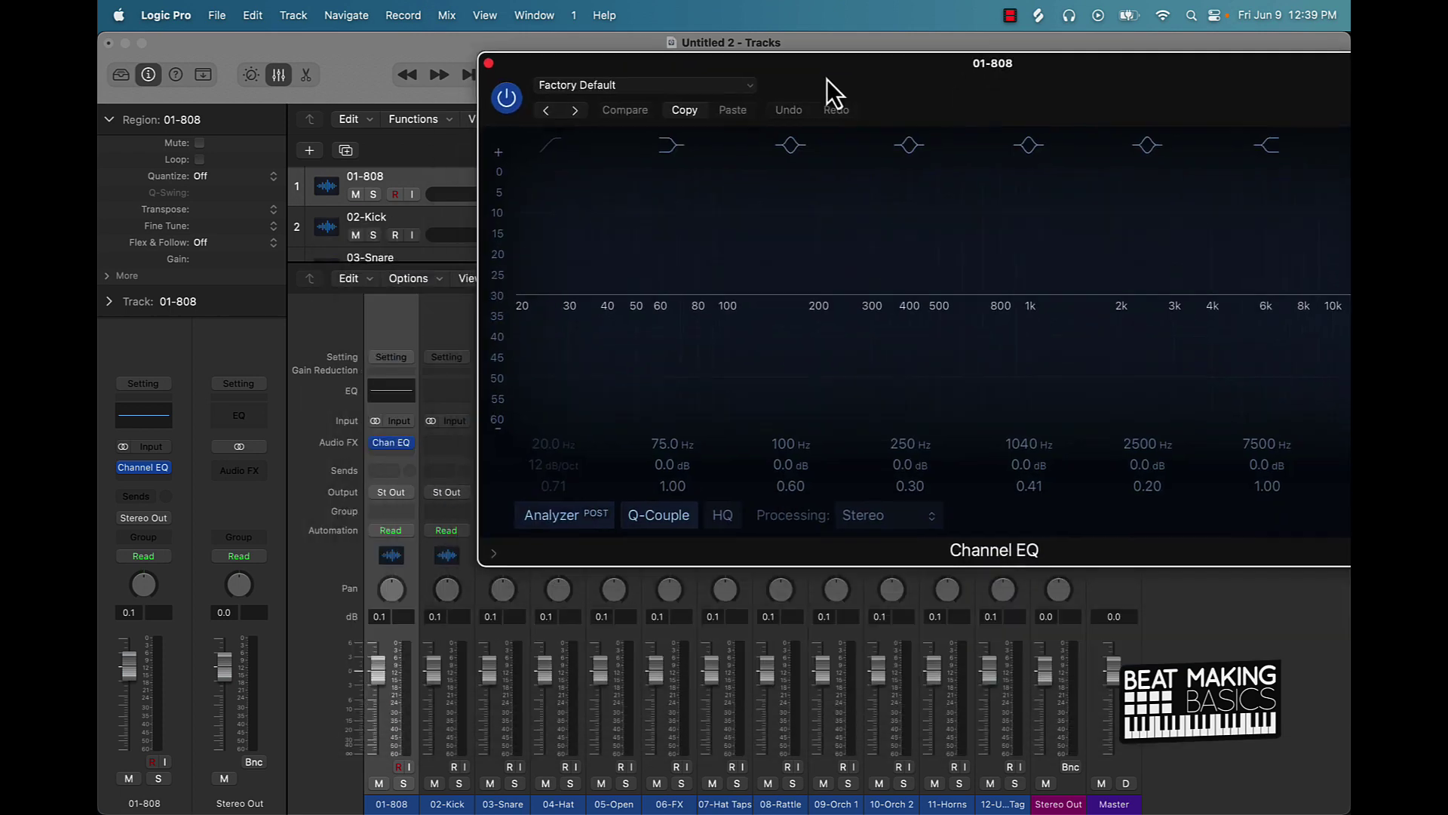
{"action": "left_click_drag", "start_coordinate": [440, 801], "coordinate": [1003, 801]}
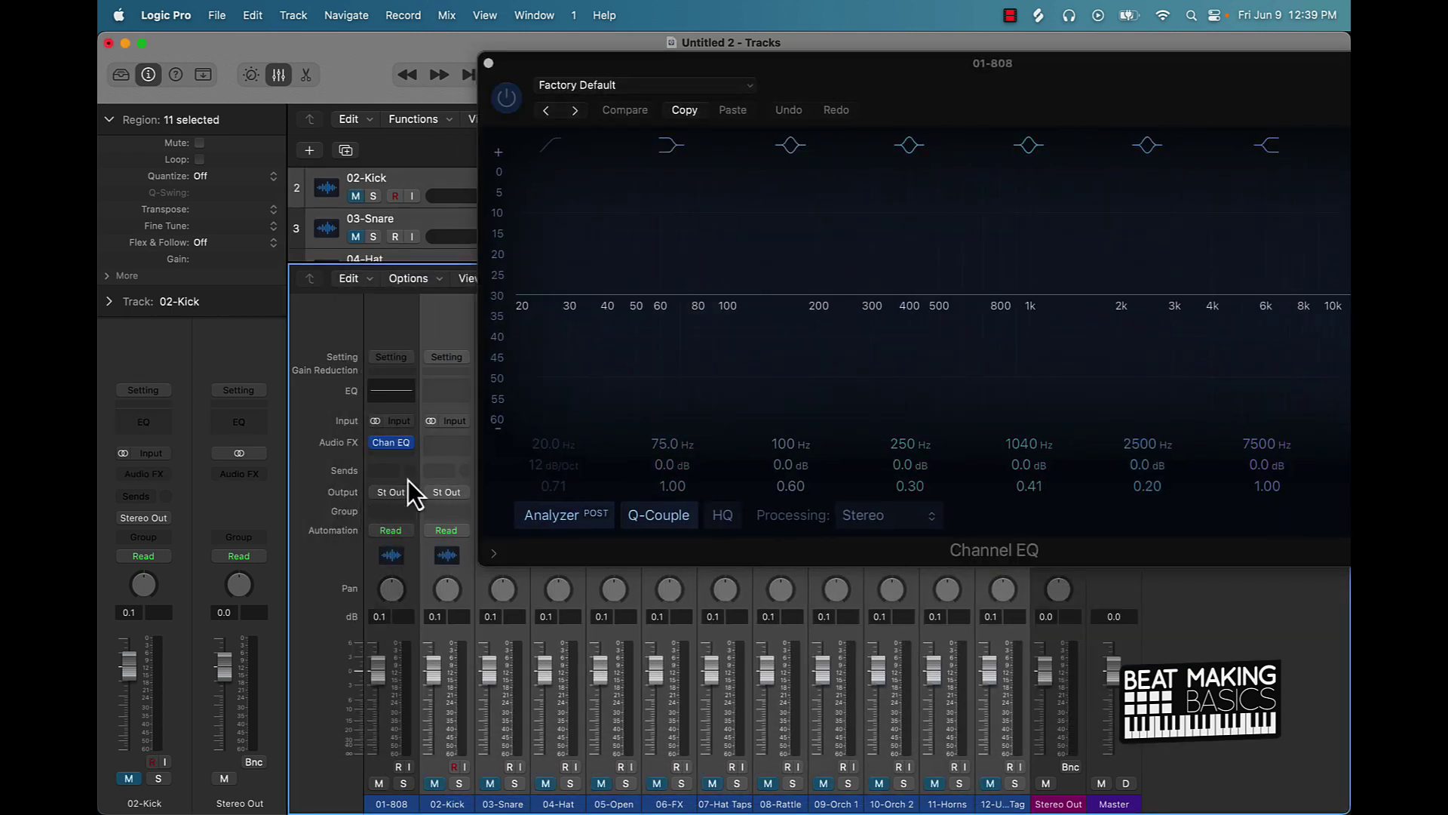
{"action": "left_click_drag", "start_coordinate": [1133, 60], "coordinate": [1029, 100]}
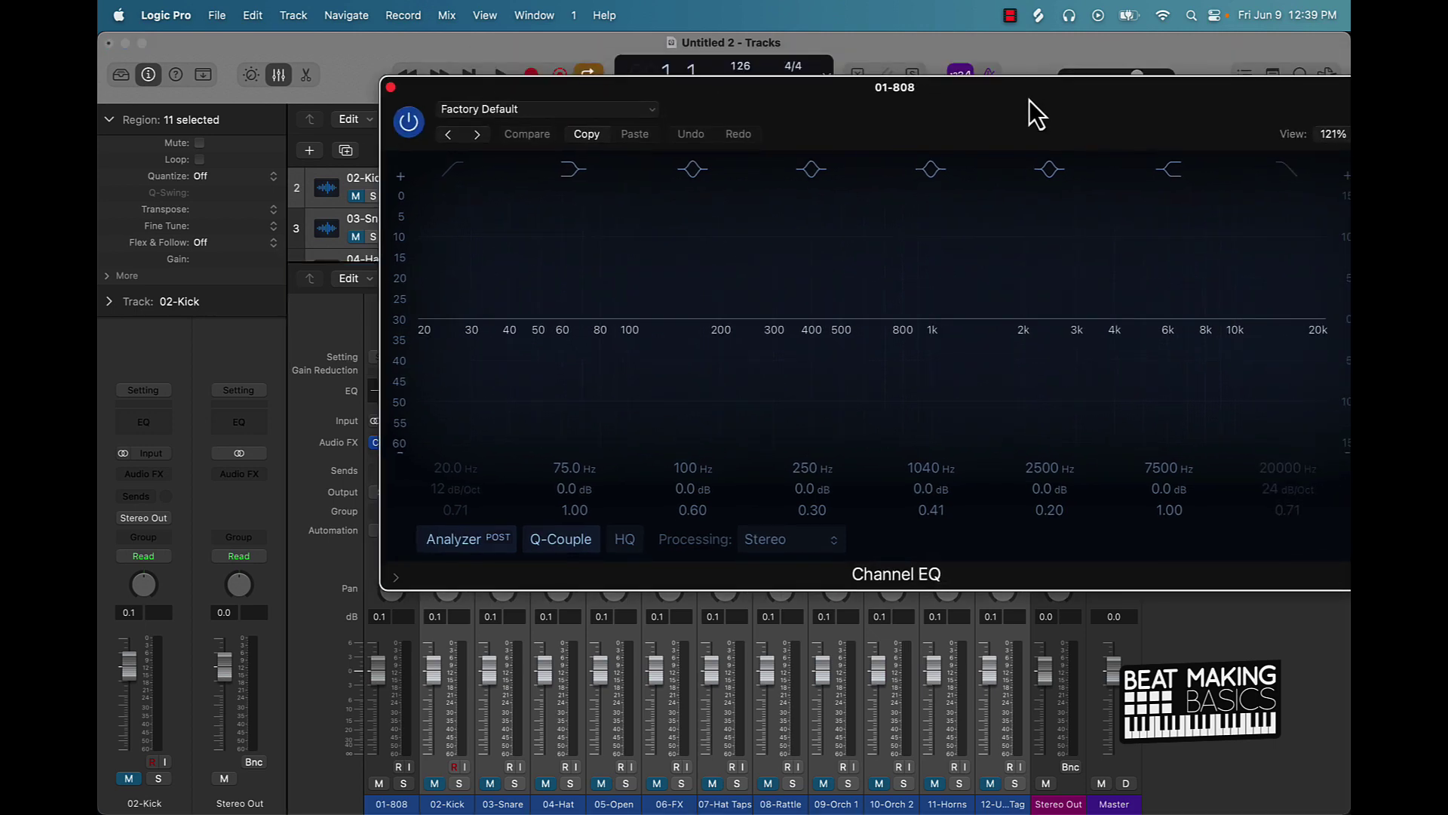
{"action": "key", "text": "space"}
{"action": "left_click", "coordinate": [1286, 169]}
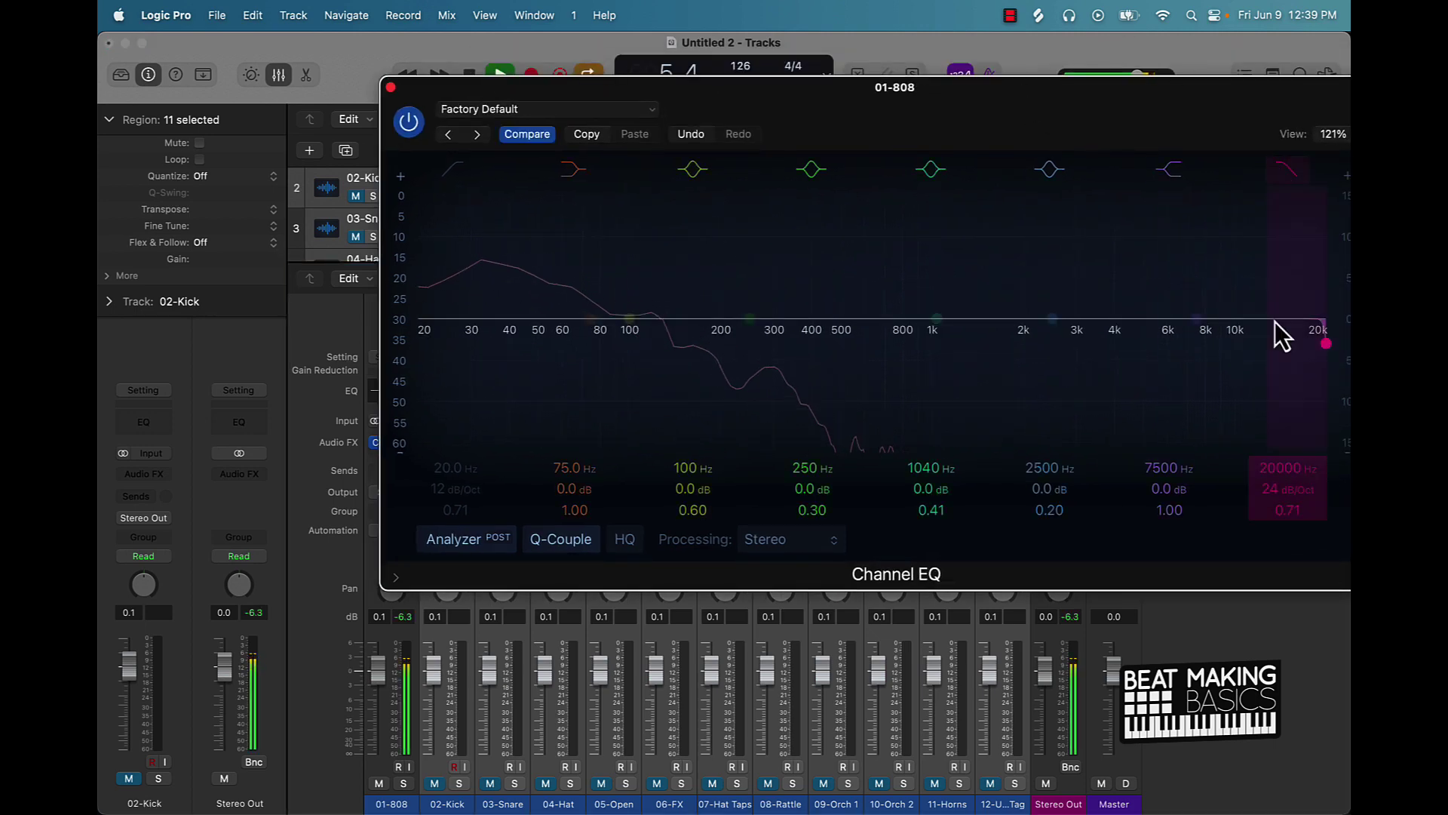
{"action": "left_click_drag", "start_coordinate": [1279, 466], "coordinate": [1275, 498]}
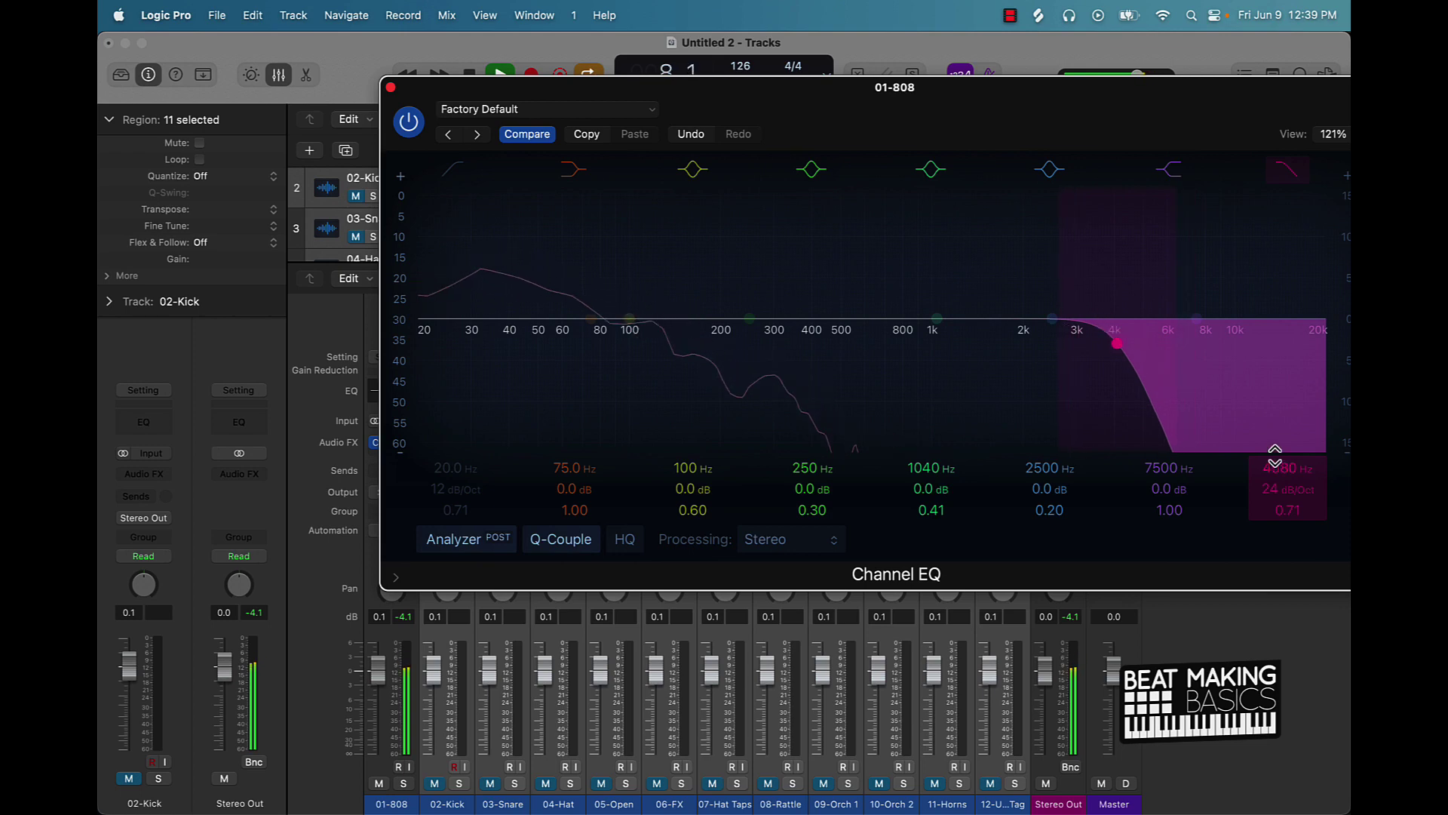
{"action": "key", "text": "space"}
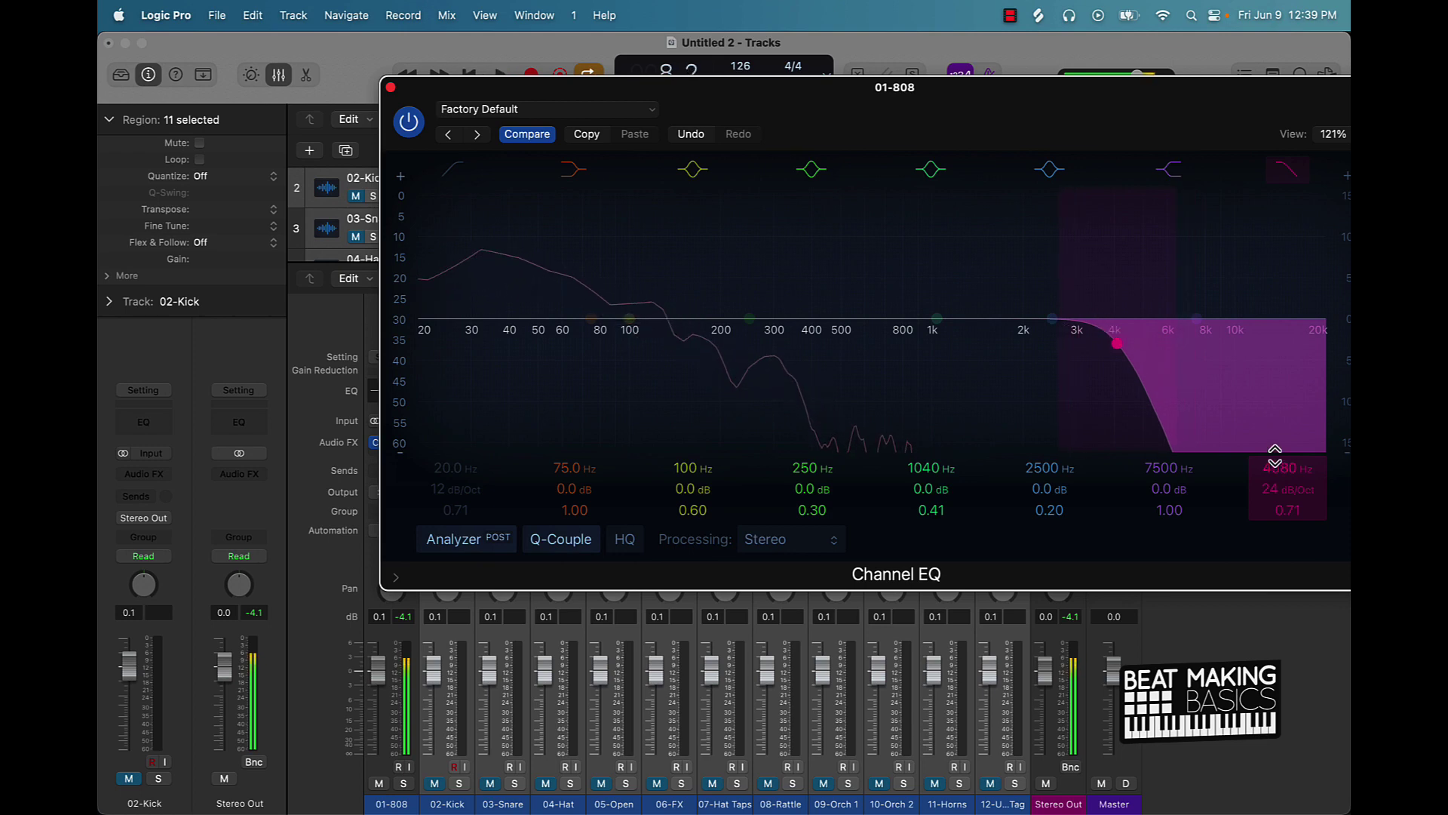
{"action": "left_click", "coordinate": [390, 88]}
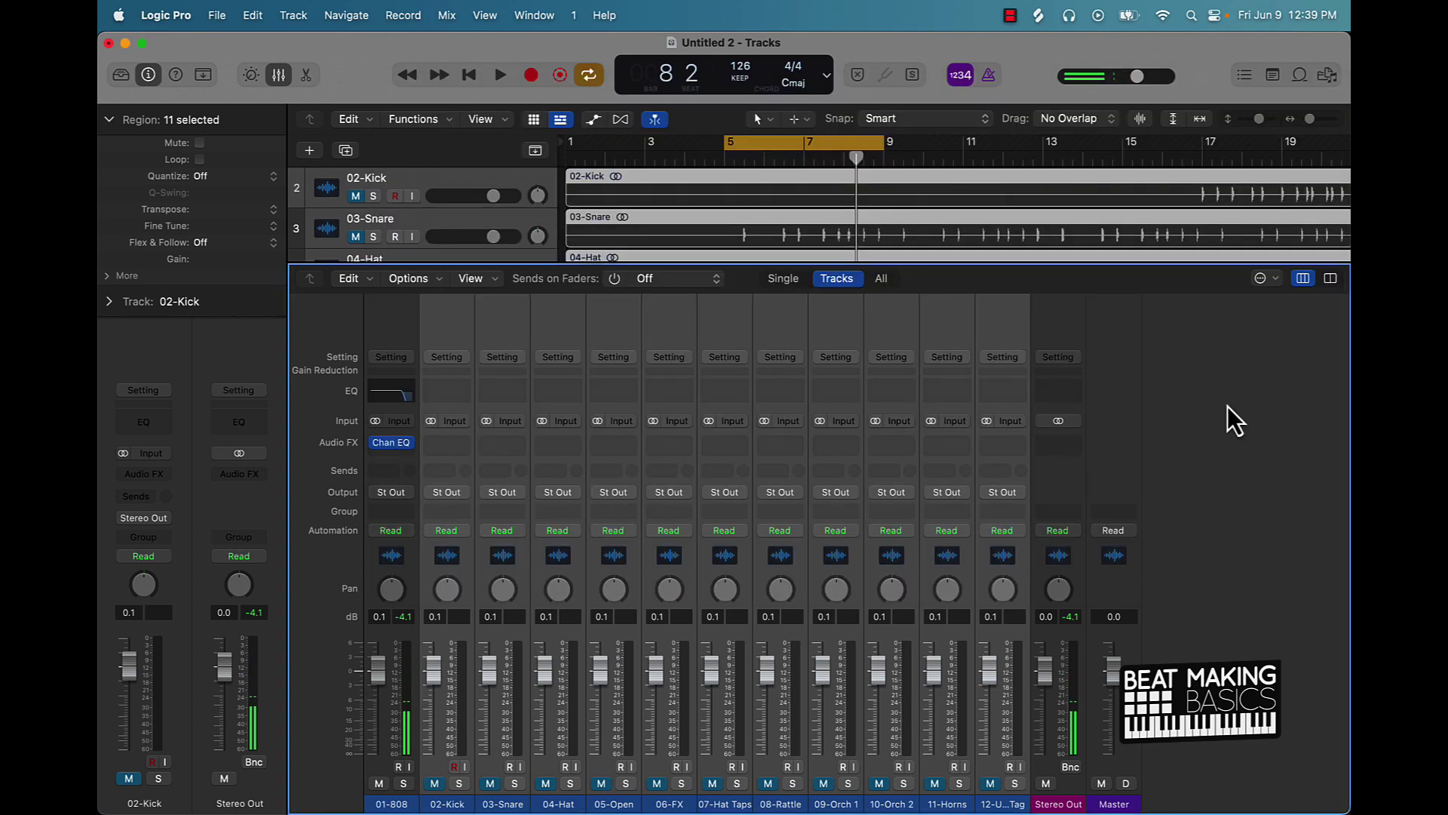
Step: Unmute the stems, then mute 03-Snare through 12-Tag so the kick plays alone
{"action": "left_click", "coordinate": [435, 801]}
{"action": "left_click", "coordinate": [502, 804]}
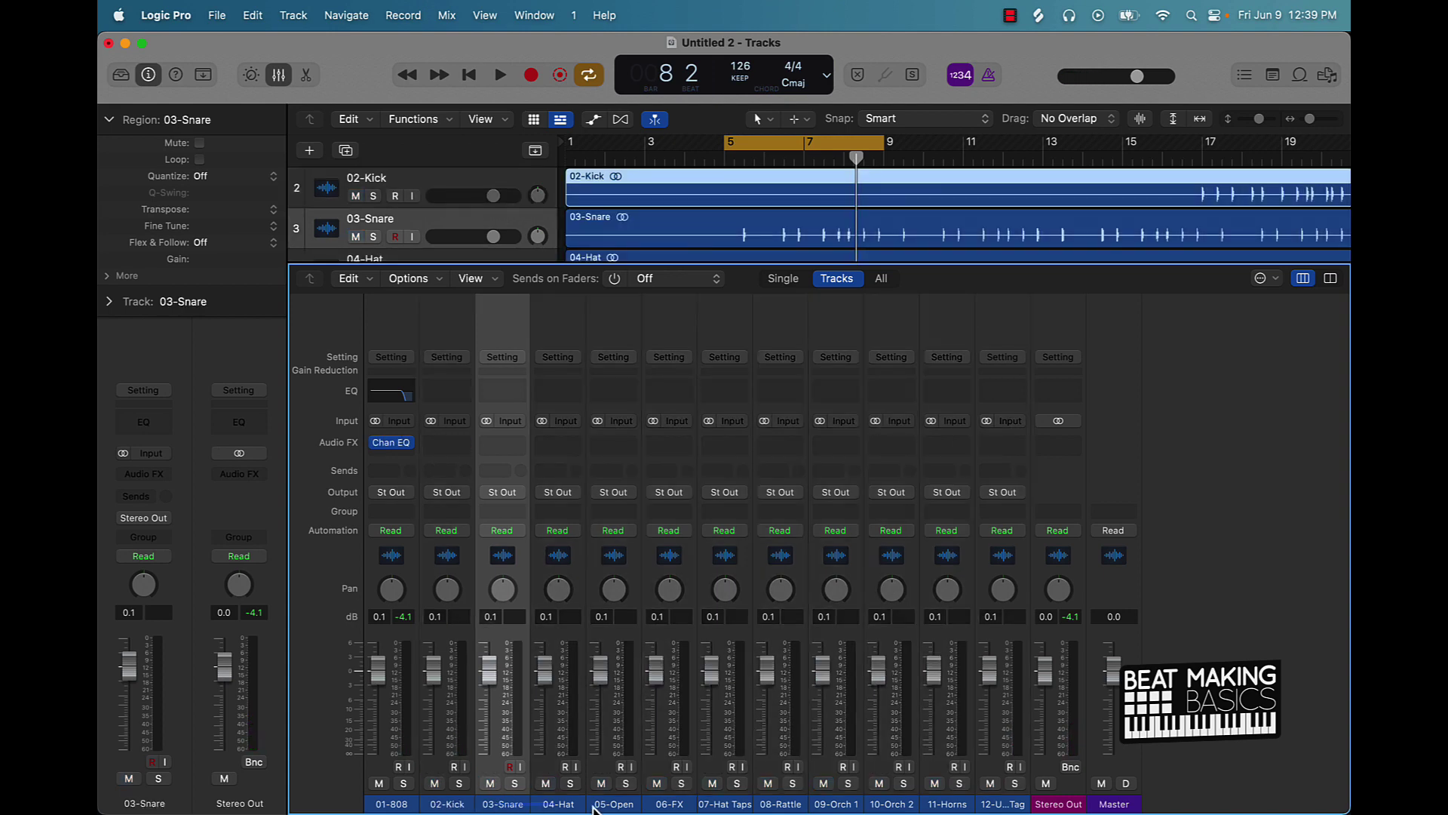
{"action": "left_click_drag", "start_coordinate": [594, 807], "coordinate": [1004, 804]}
{"action": "left_click", "coordinate": [489, 783]}
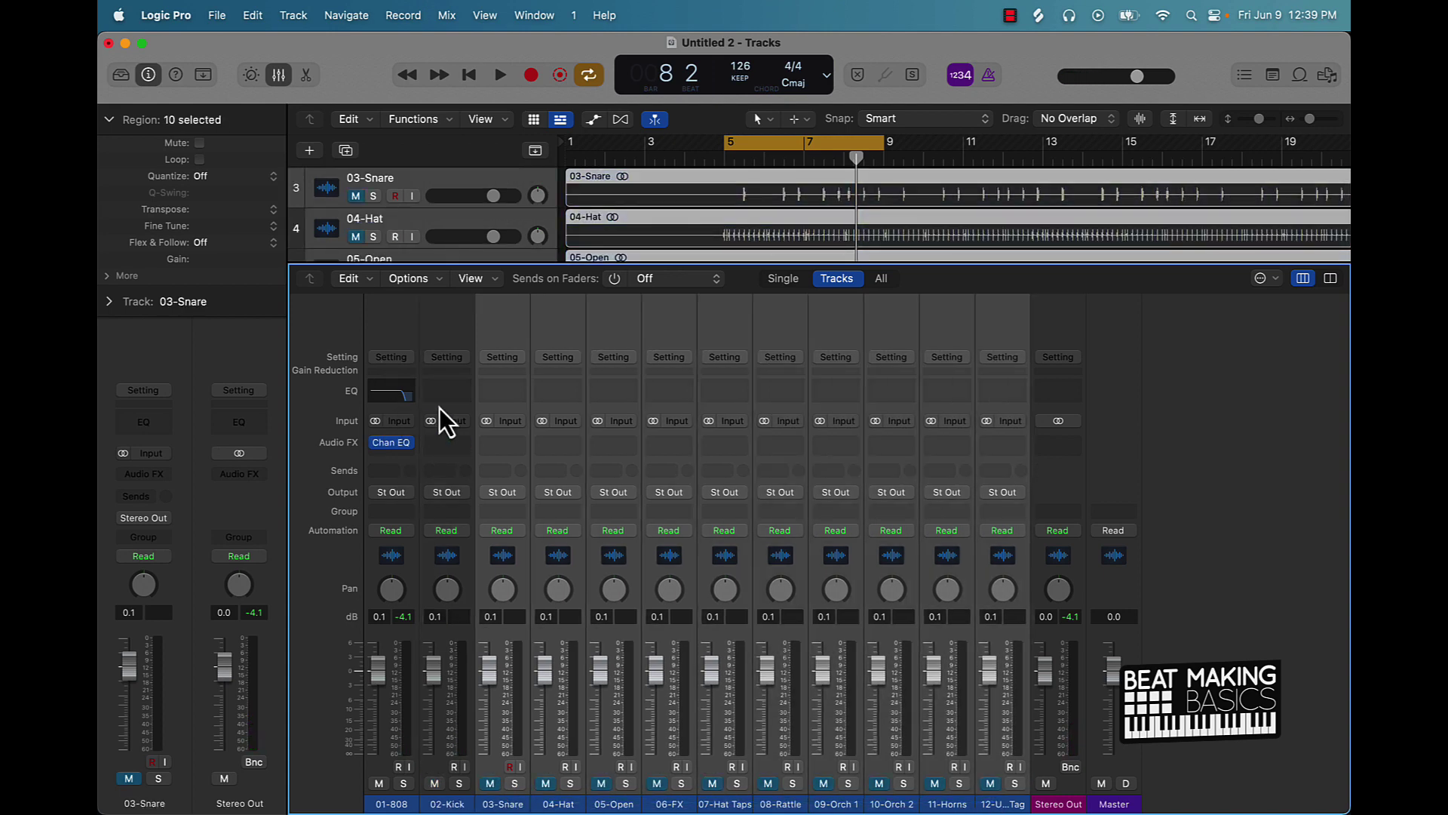
Step: Insert a Channel EQ on 02-Kick and move the cycle range to bars 17–21
{"action": "left_click", "coordinate": [455, 396]}
{"action": "key", "text": "space"}
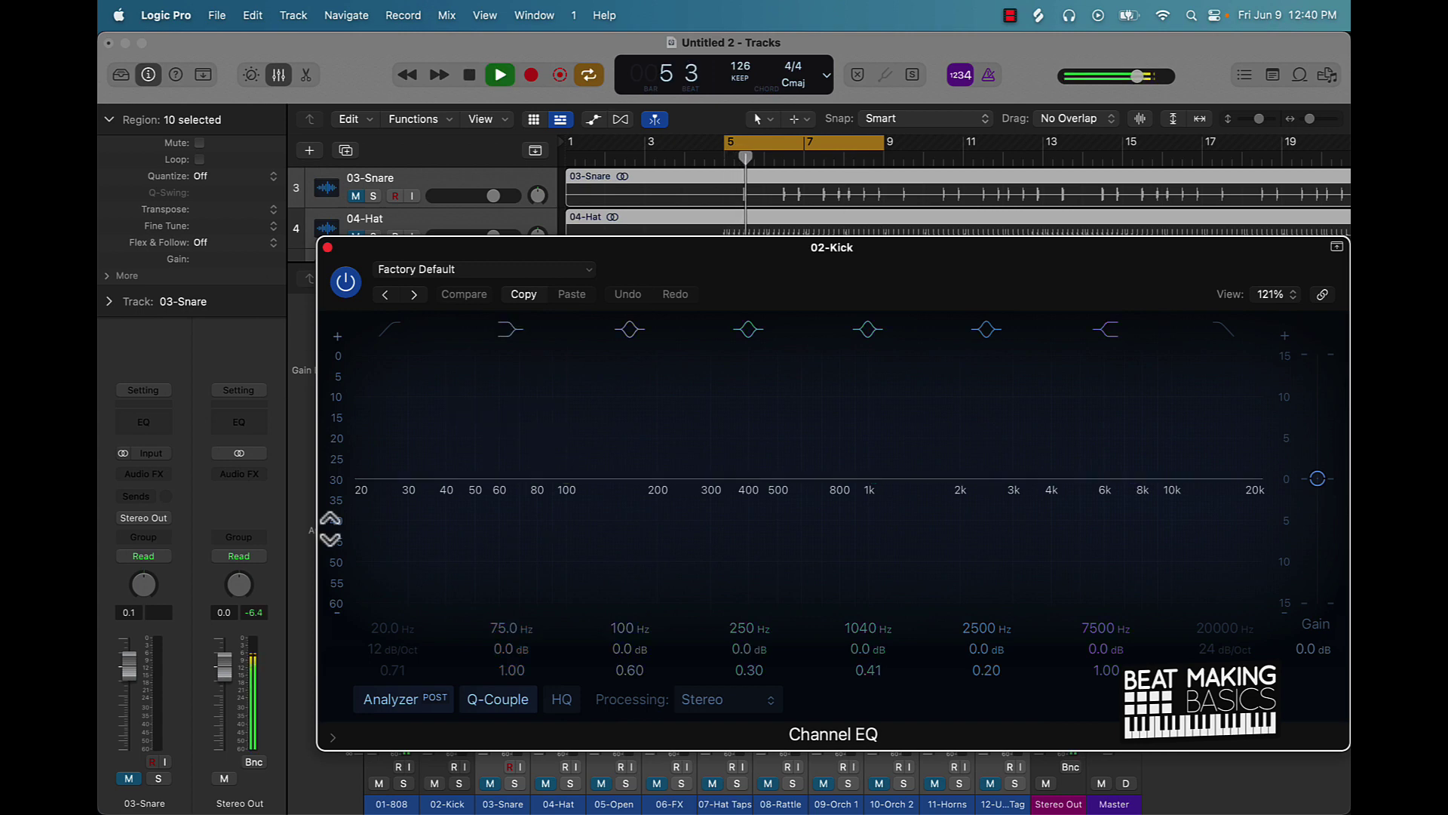
{"action": "left_click_drag", "start_coordinate": [633, 276], "coordinate": [992, 359]}
{"action": "scroll", "coordinate": [721, 186], "scroll_direction": "up", "scroll_amount": 2}
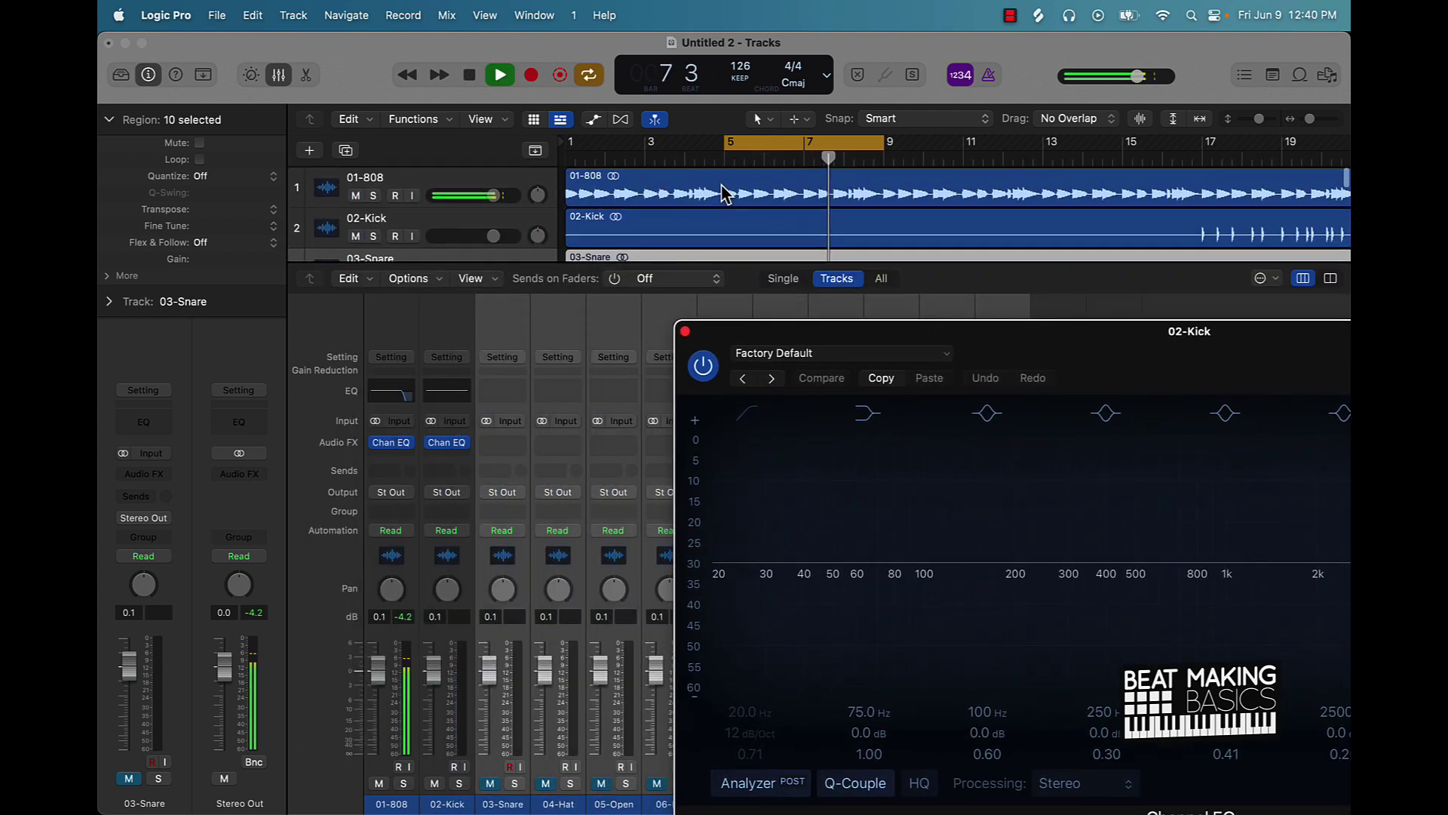
{"action": "scroll", "coordinate": [722, 189], "scroll_direction": "down", "scroll_amount": 2}
{"action": "key", "text": "space"}
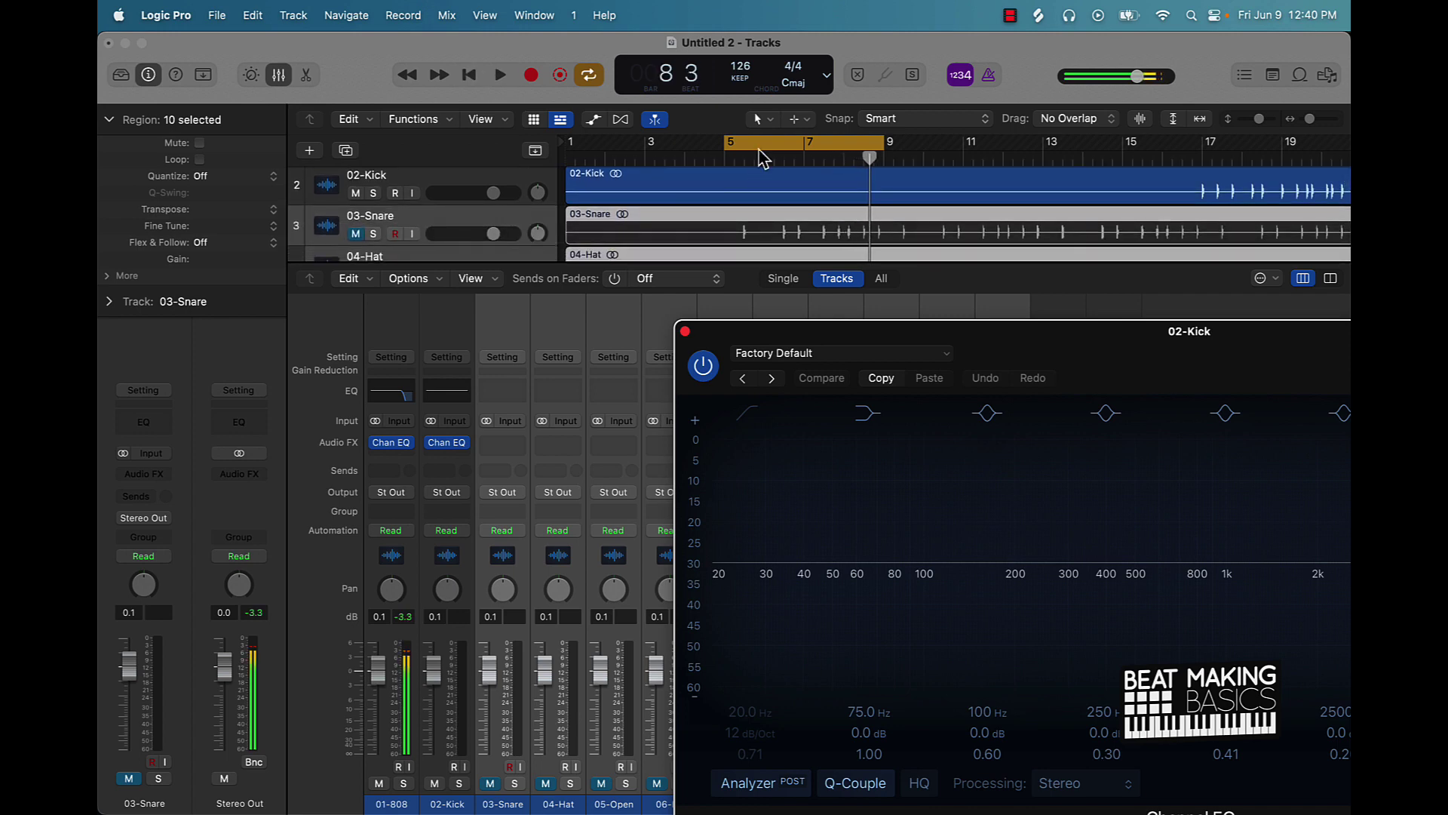
{"action": "left_click_drag", "start_coordinate": [792, 138], "coordinate": [1260, 138]}
{"action": "key", "text": "space"}
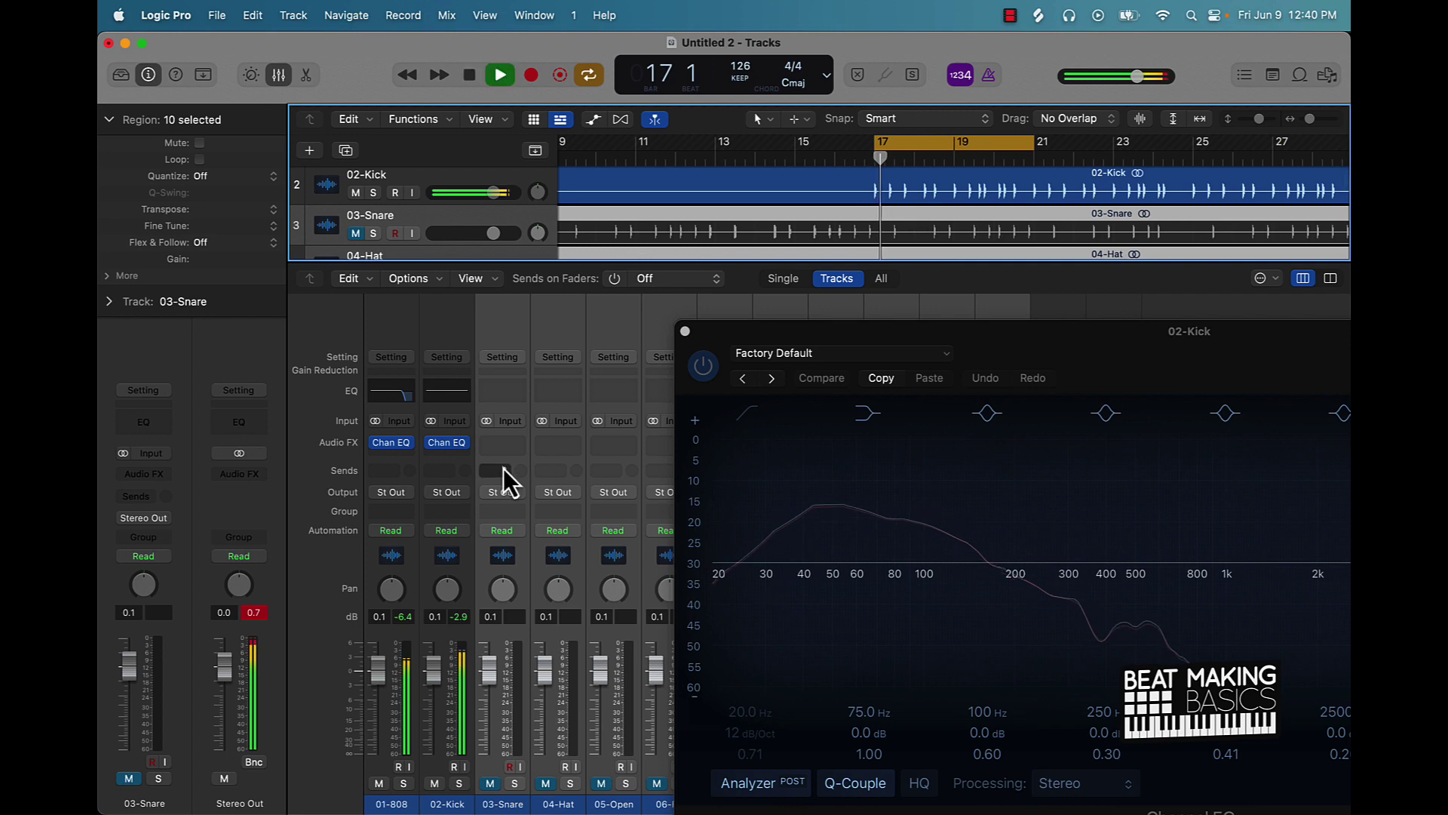
{"action": "key", "text": "space"}
Step: Enable the kick EQ's cut bands, high-cutting at 2020 Hz with a 48 dB/Oct slope
{"action": "left_click", "coordinate": [750, 596]}
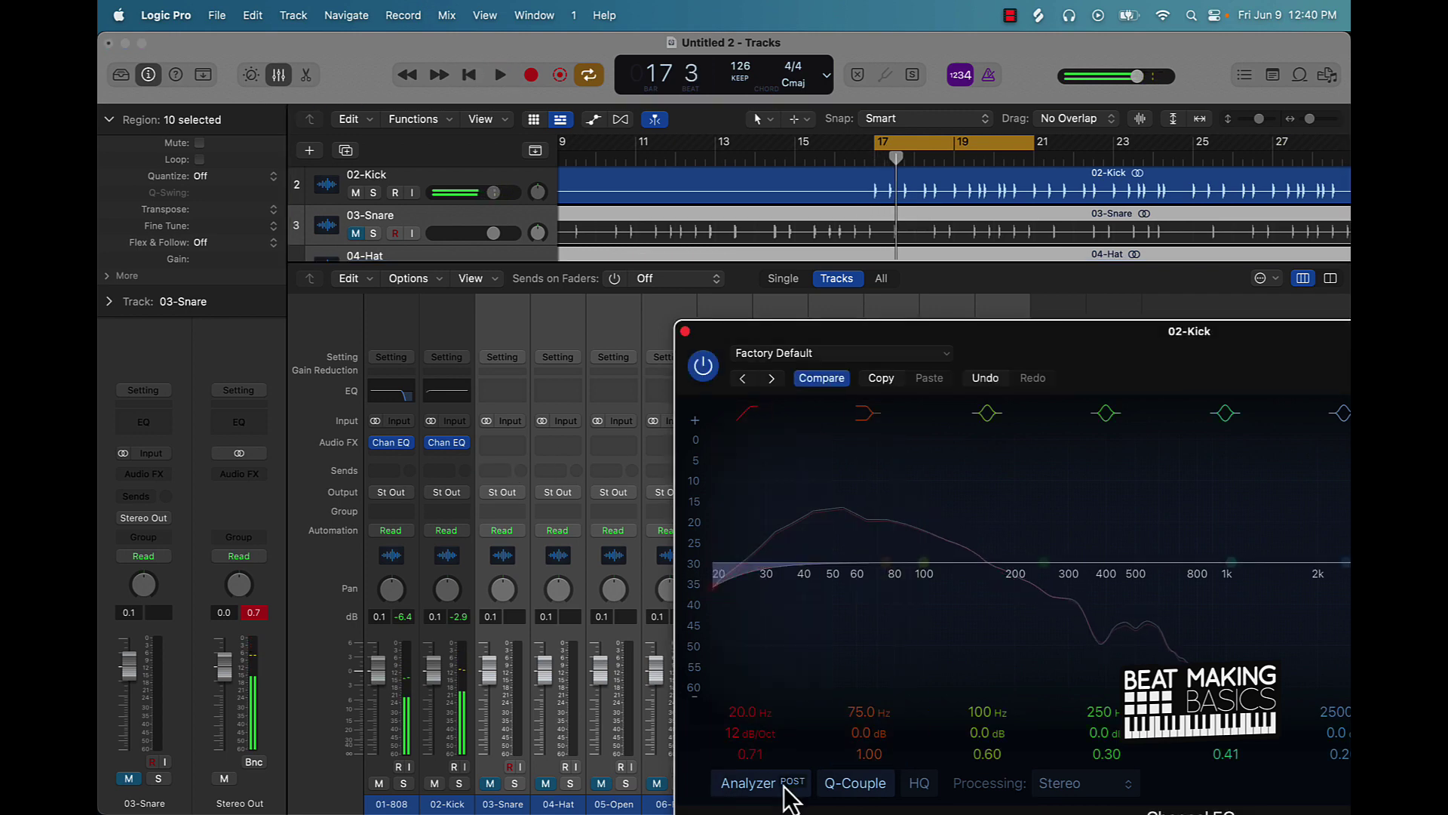
{"action": "left_click_drag", "start_coordinate": [750, 736], "coordinate": [750, 727]}
{"action": "left_click_drag", "start_coordinate": [1094, 337], "coordinate": [696, 118]}
{"action": "left_click", "coordinate": [1219, 189]}
{"action": "left_click_drag", "start_coordinate": [1222, 511], "coordinate": [1223, 559]}
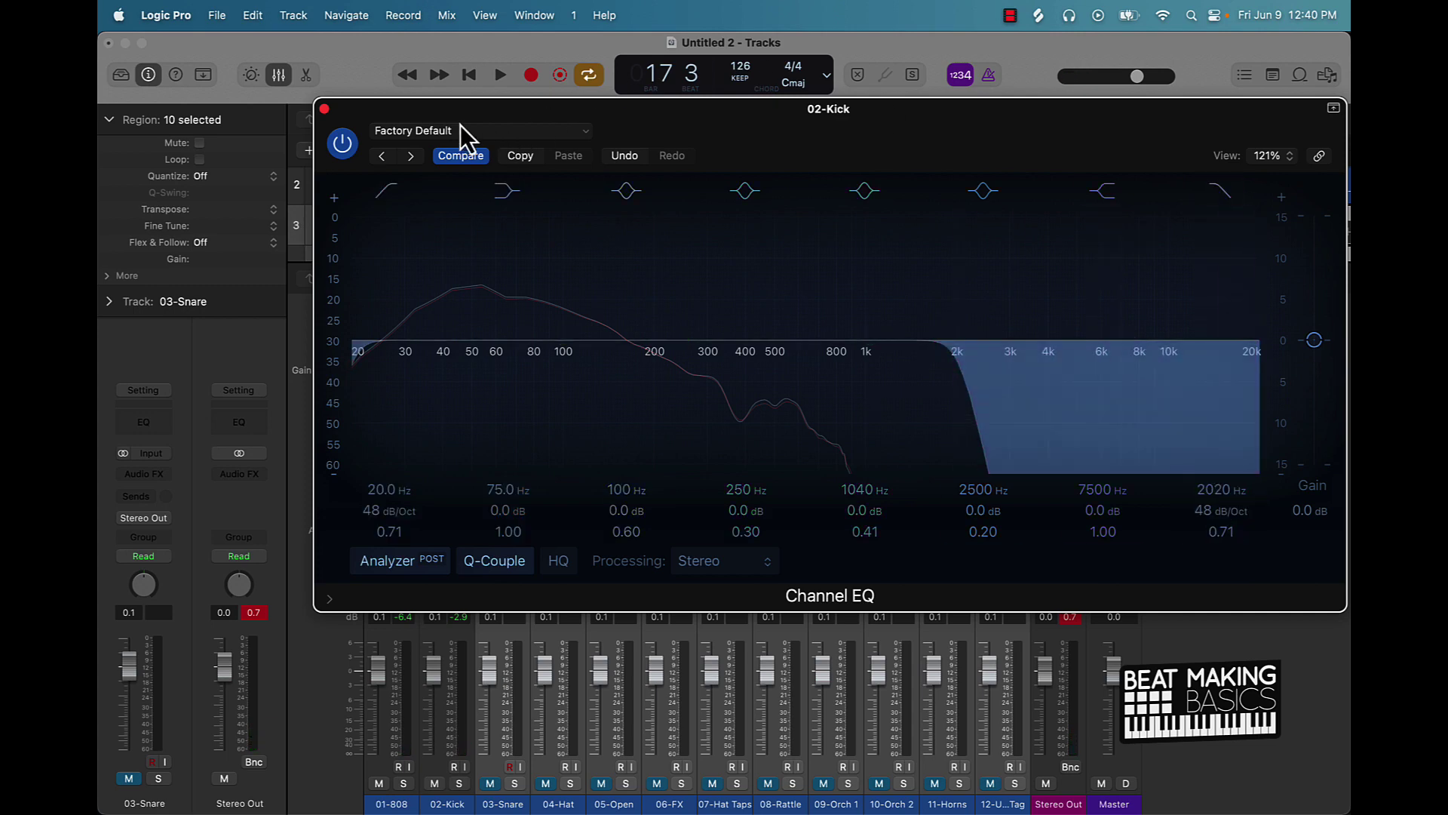
{"action": "left_click", "coordinate": [324, 109]}
{"action": "key", "text": "space"}
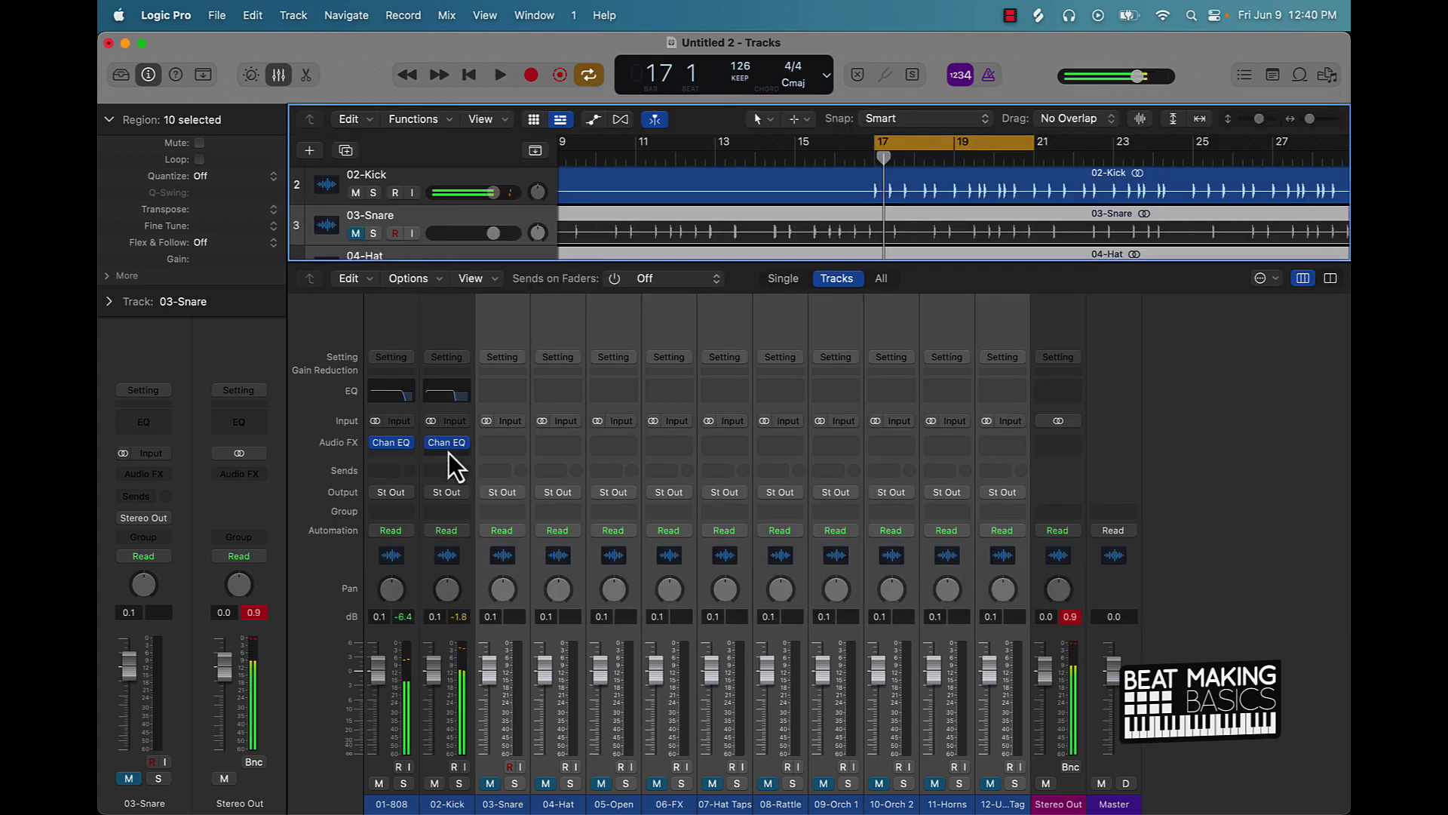
Step: Unmute 03-Snare and add a Channel EQ low-cutting at 171 Hz, 48 dB/Oct
{"action": "left_click", "coordinate": [519, 797]}
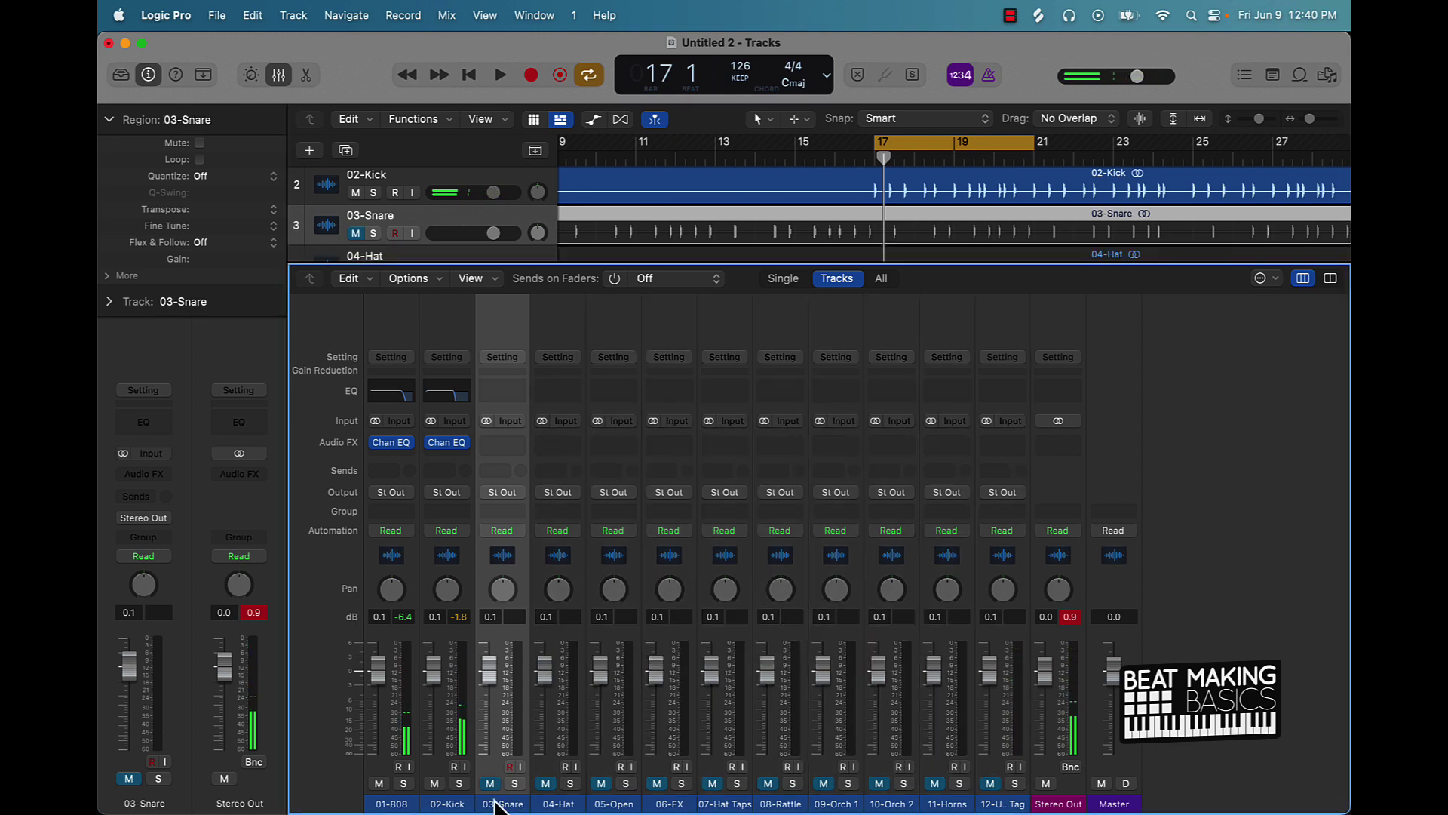
{"action": "left_click", "coordinate": [490, 784]}
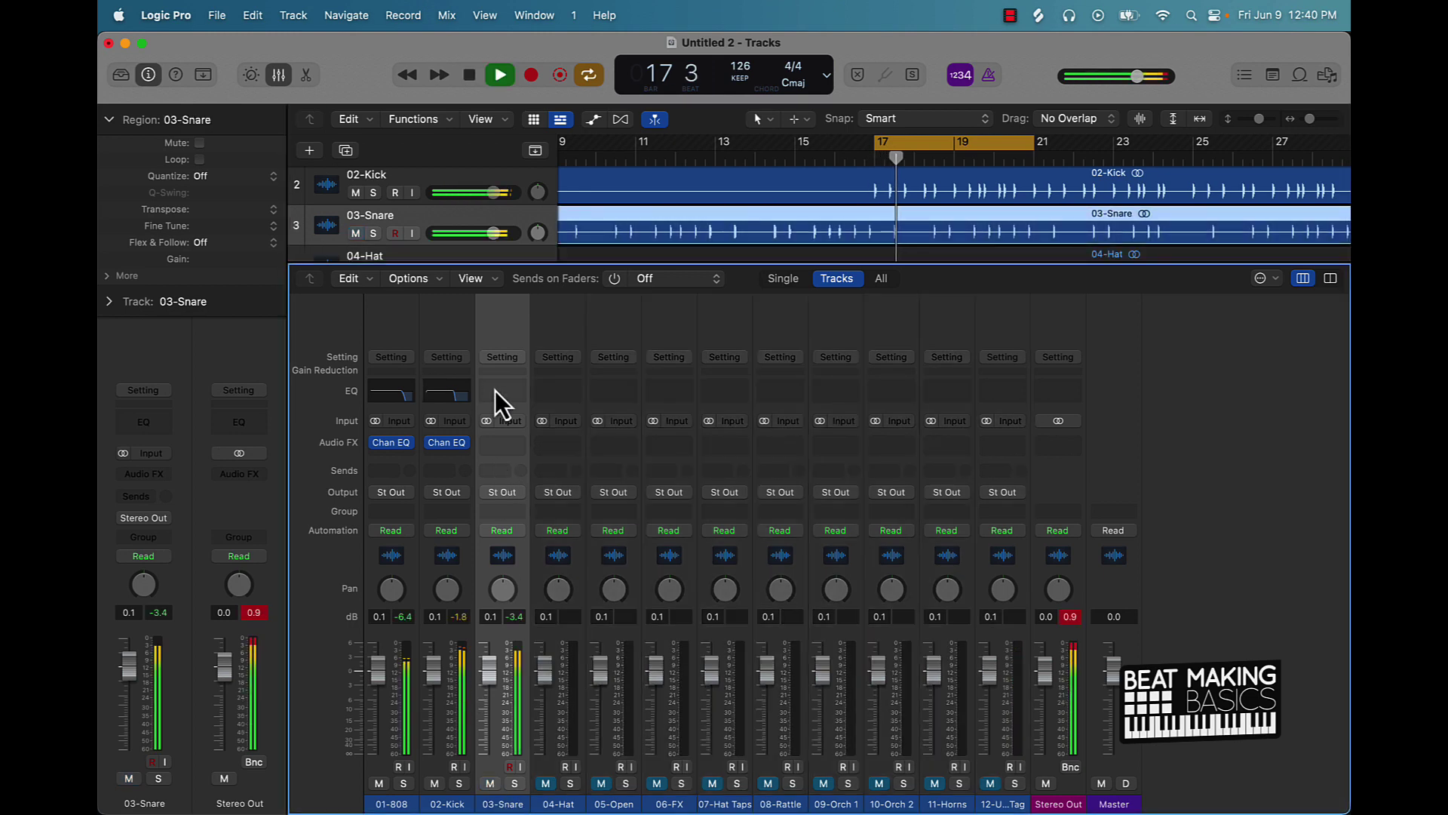
{"action": "left_click", "coordinate": [500, 390]}
{"action": "left_click", "coordinate": [390, 330]}
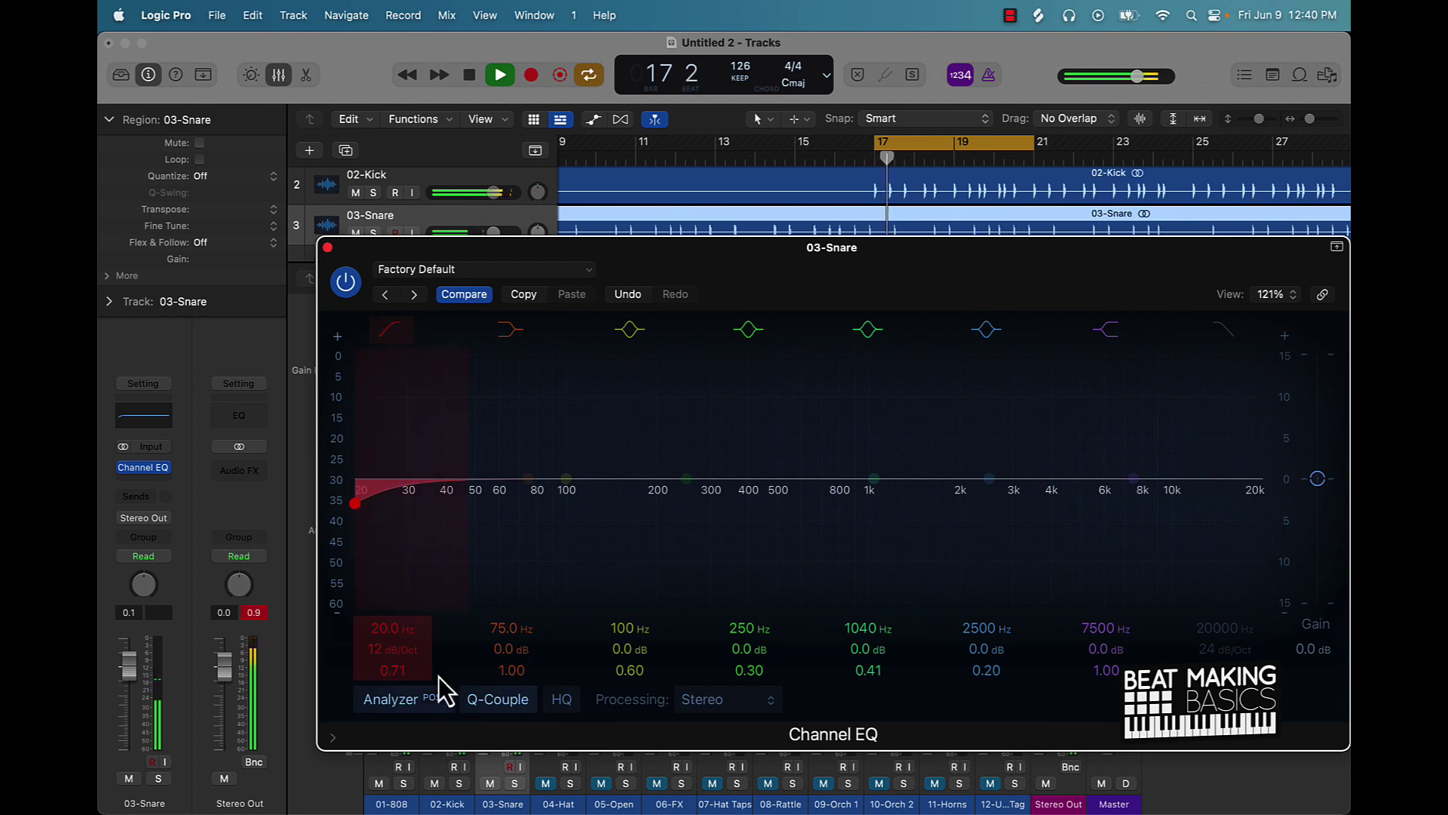
{"action": "left_click_drag", "start_coordinate": [409, 651], "coordinate": [370, 548]}
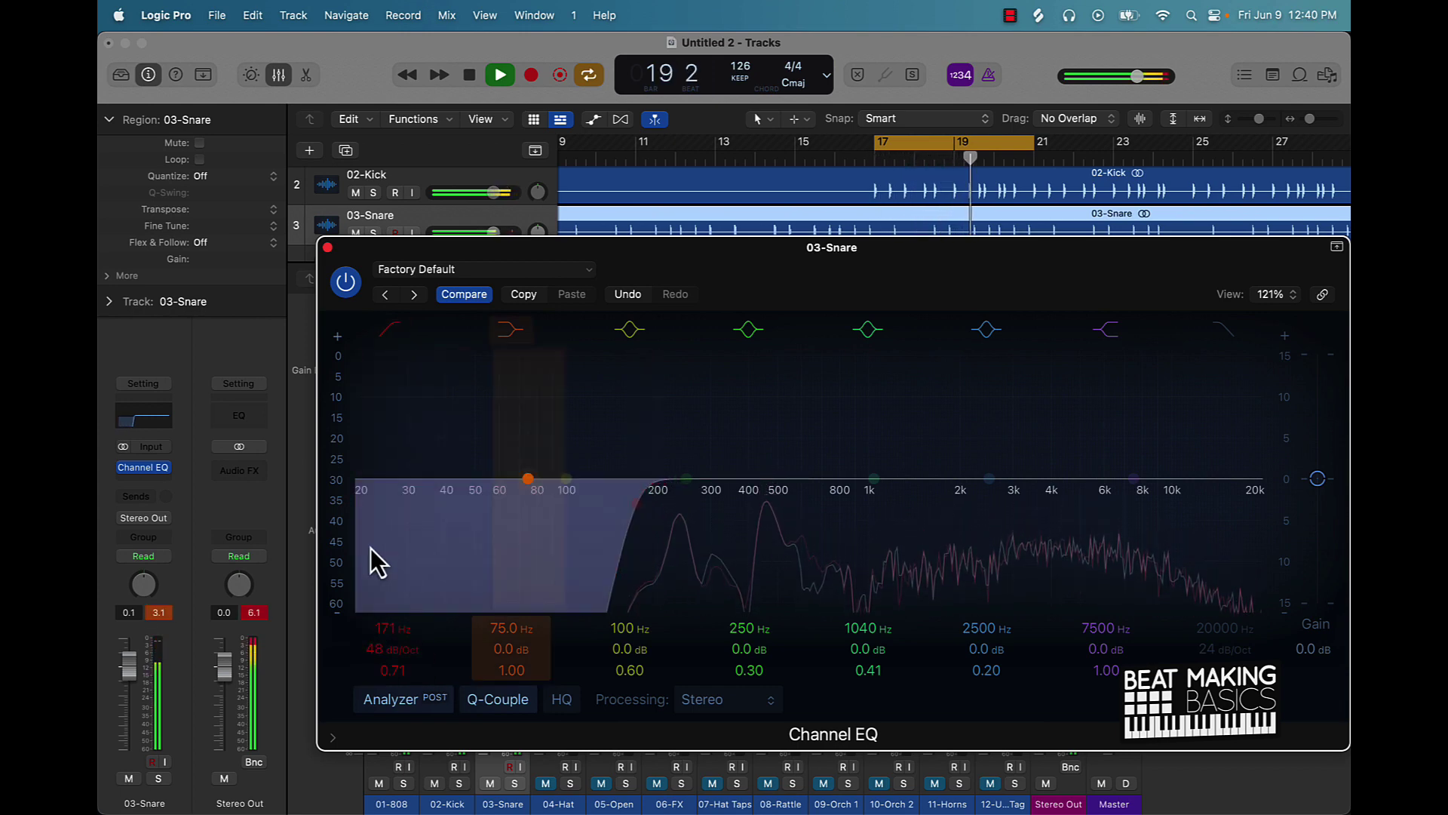
{"action": "key", "text": "space"}
{"action": "left_click", "coordinate": [327, 247]}
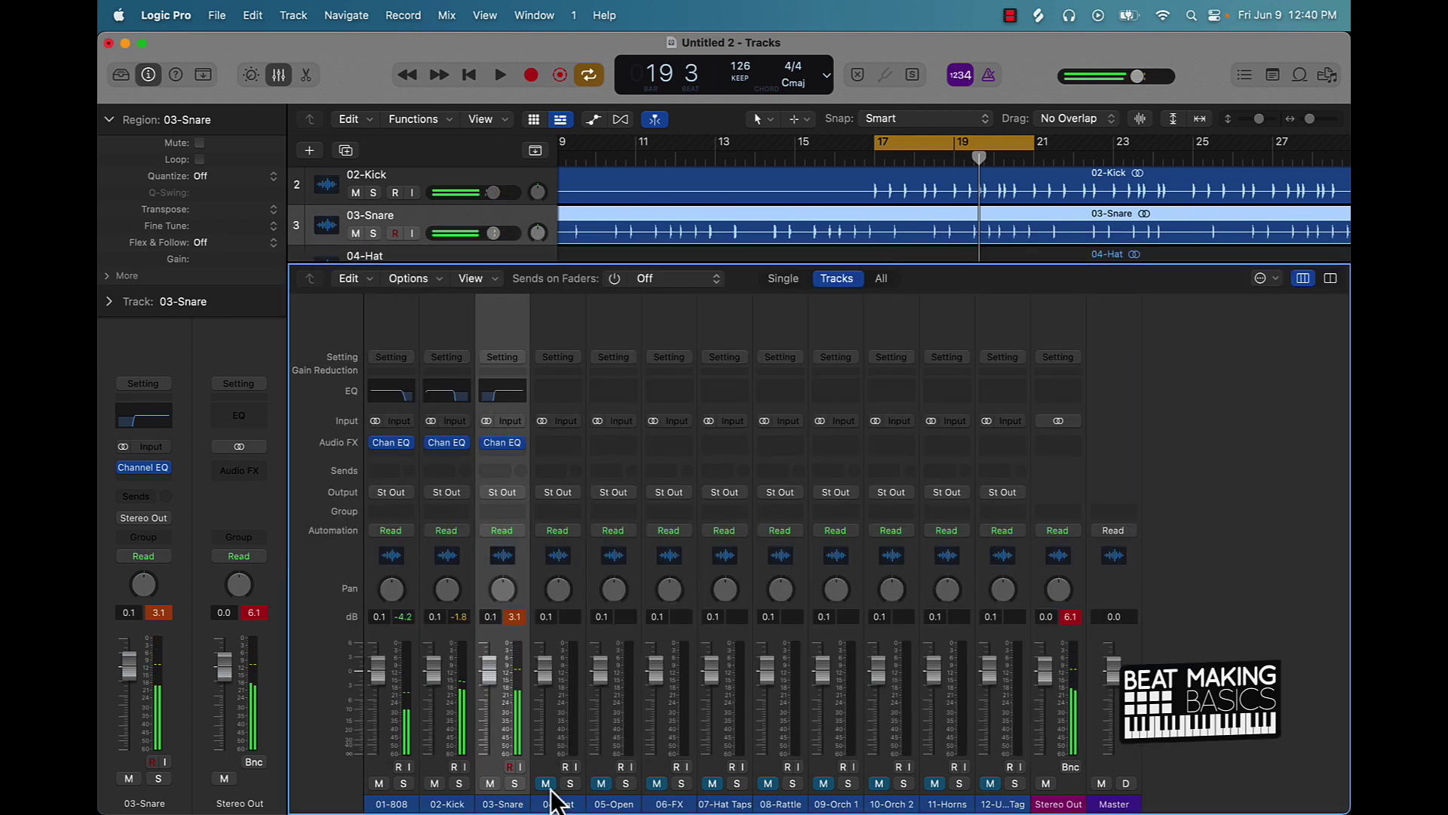
Step: Add a Channel EQ on 04-Hat with a 48 dB/Oct low cut at 720 Hz
{"action": "key", "text": "space"}
{"action": "left_click", "coordinate": [550, 395]}
{"action": "left_click", "coordinate": [390, 329]}
{"action": "left_click_drag", "start_coordinate": [412, 650], "coordinate": [408, 596]}
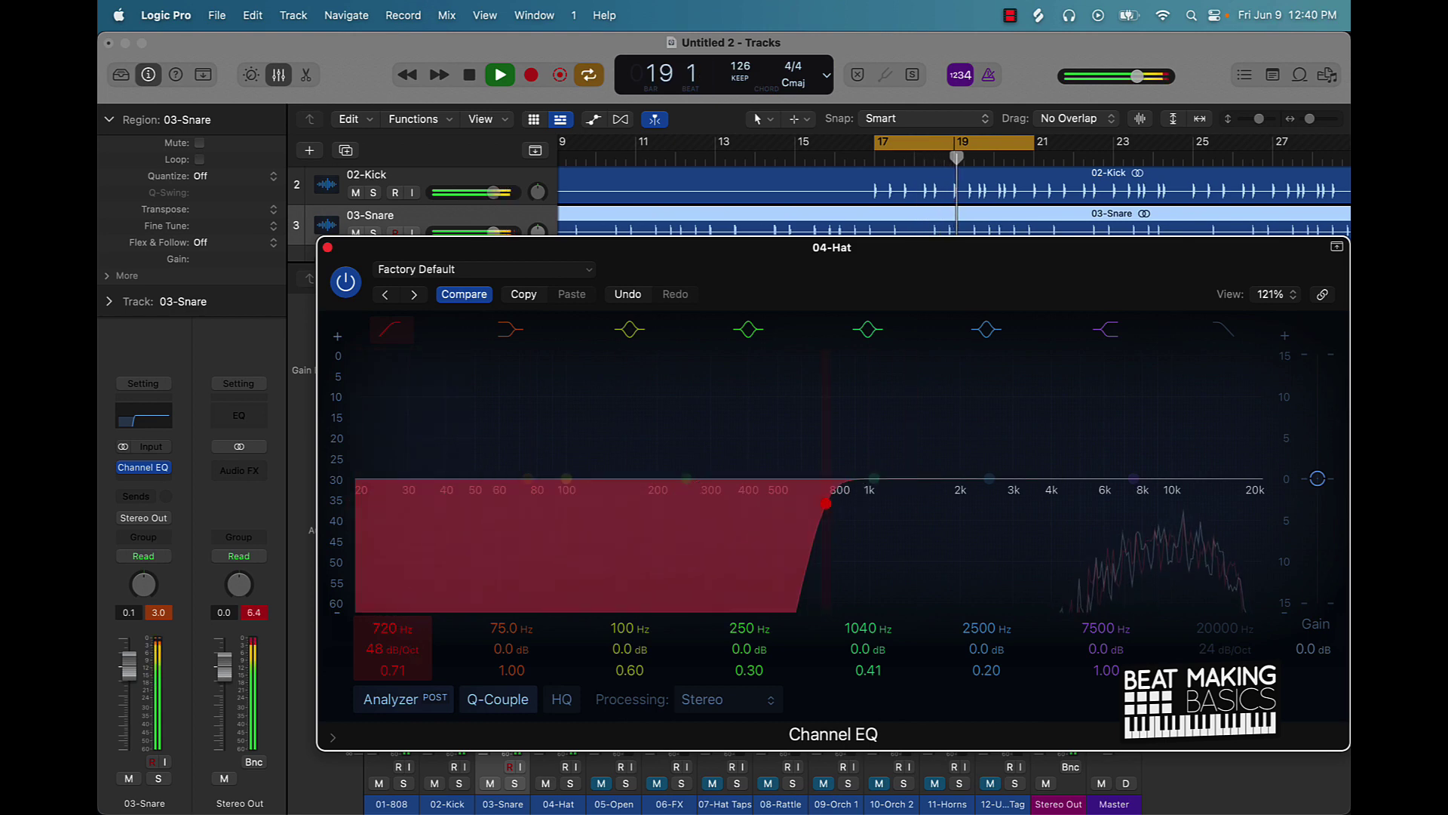
{"action": "key", "text": "space"}
{"action": "left_click", "coordinate": [328, 246]}
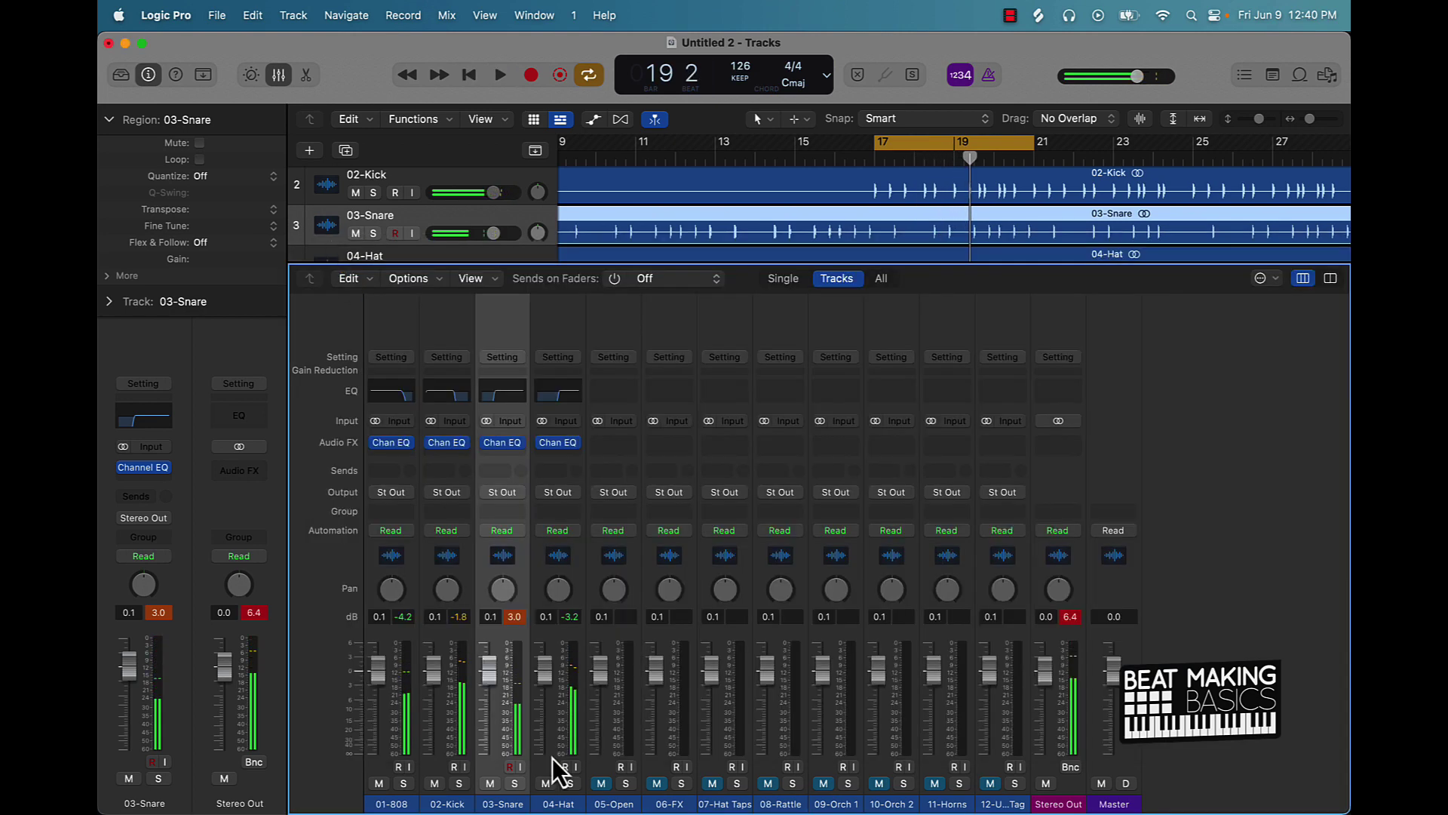
Step: Add a Channel EQ on 05-Open with a 48 dB/Oct low cut at 655 Hz
{"action": "left_click", "coordinate": [613, 393]}
{"action": "key", "text": "space"}
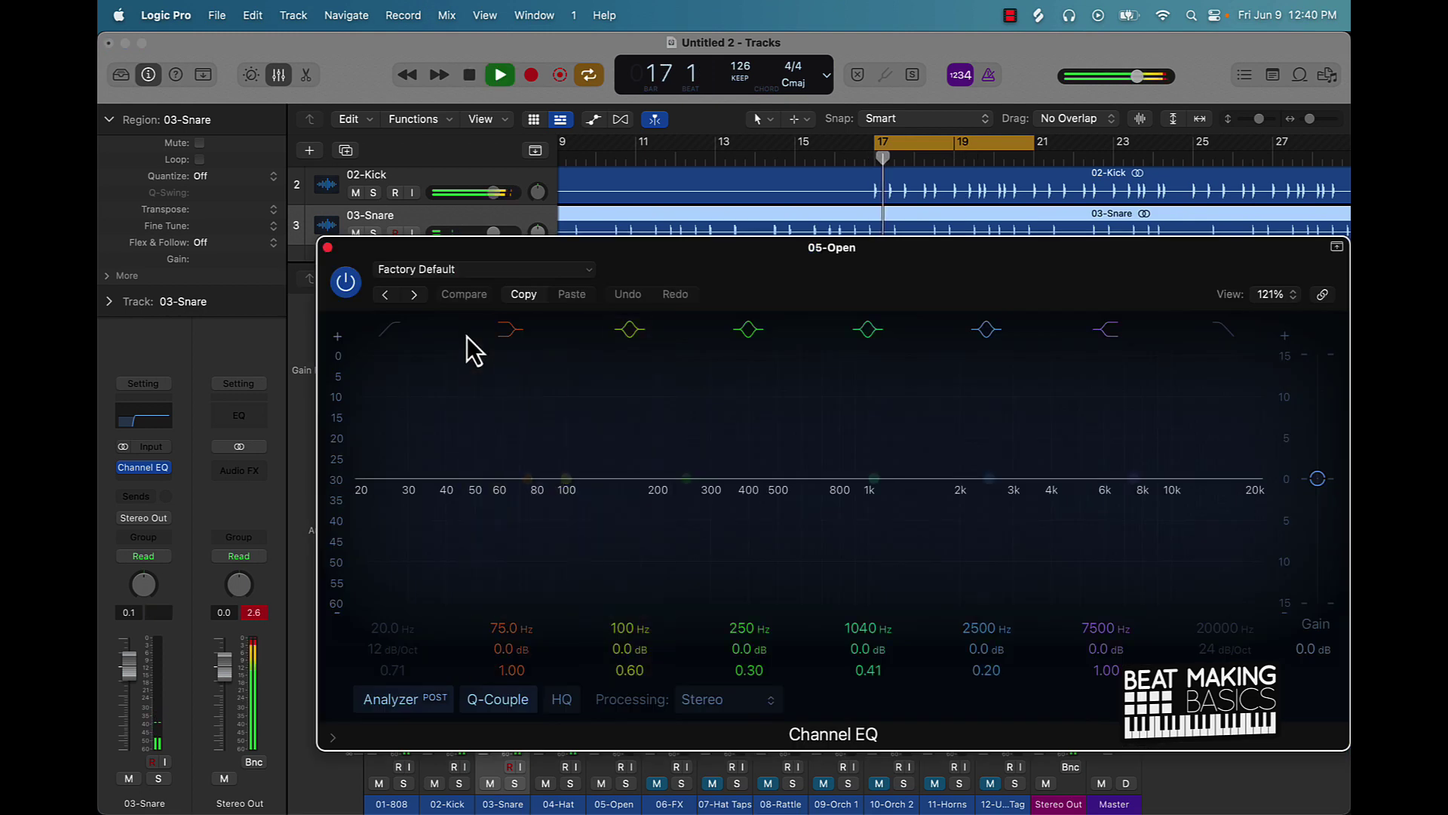
{"action": "key", "text": "space"}
{"action": "left_click", "coordinate": [381, 331]}
{"action": "left_click_drag", "start_coordinate": [401, 650], "coordinate": [401, 599]}
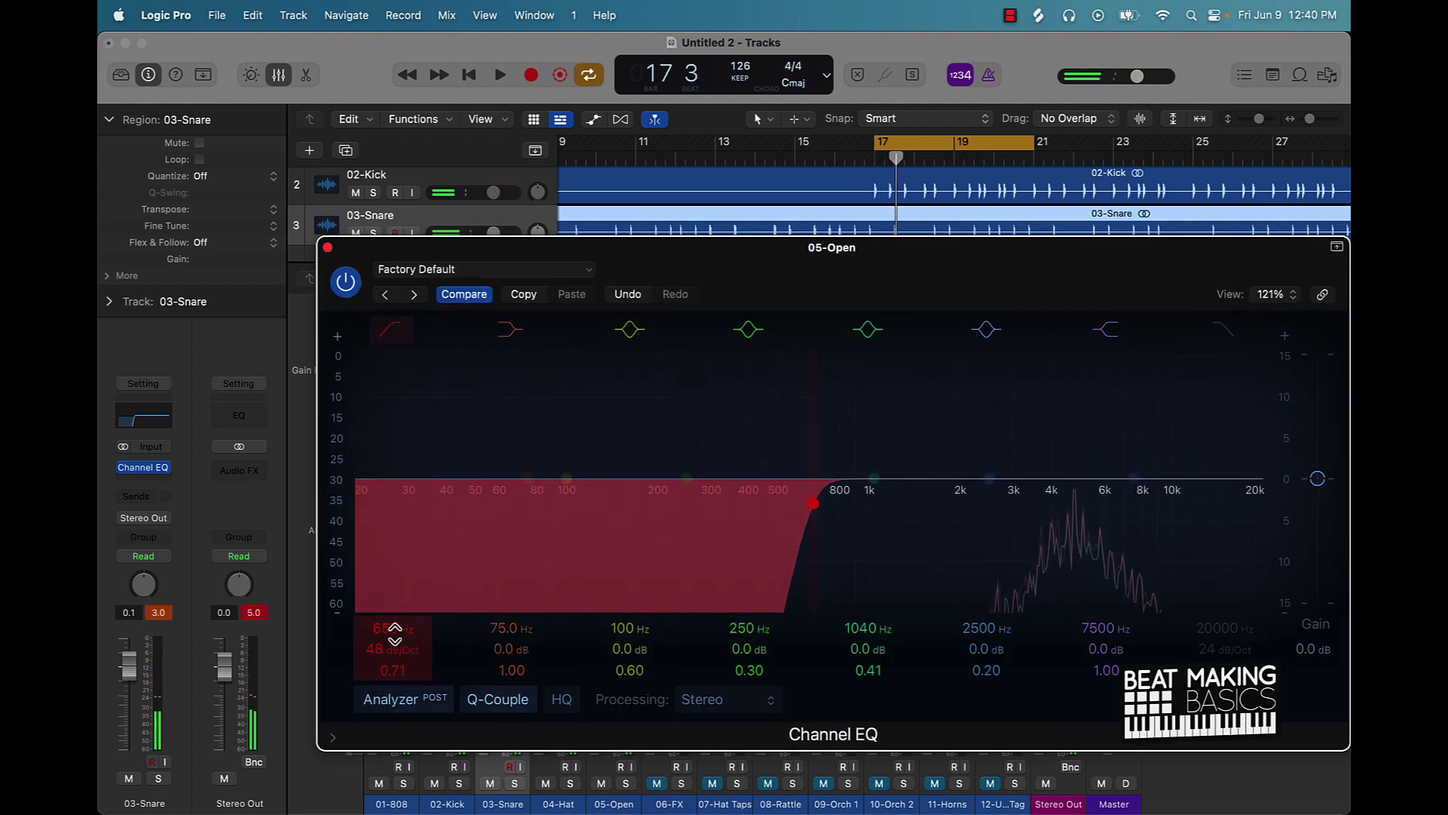
{"action": "left_click", "coordinate": [325, 246]}
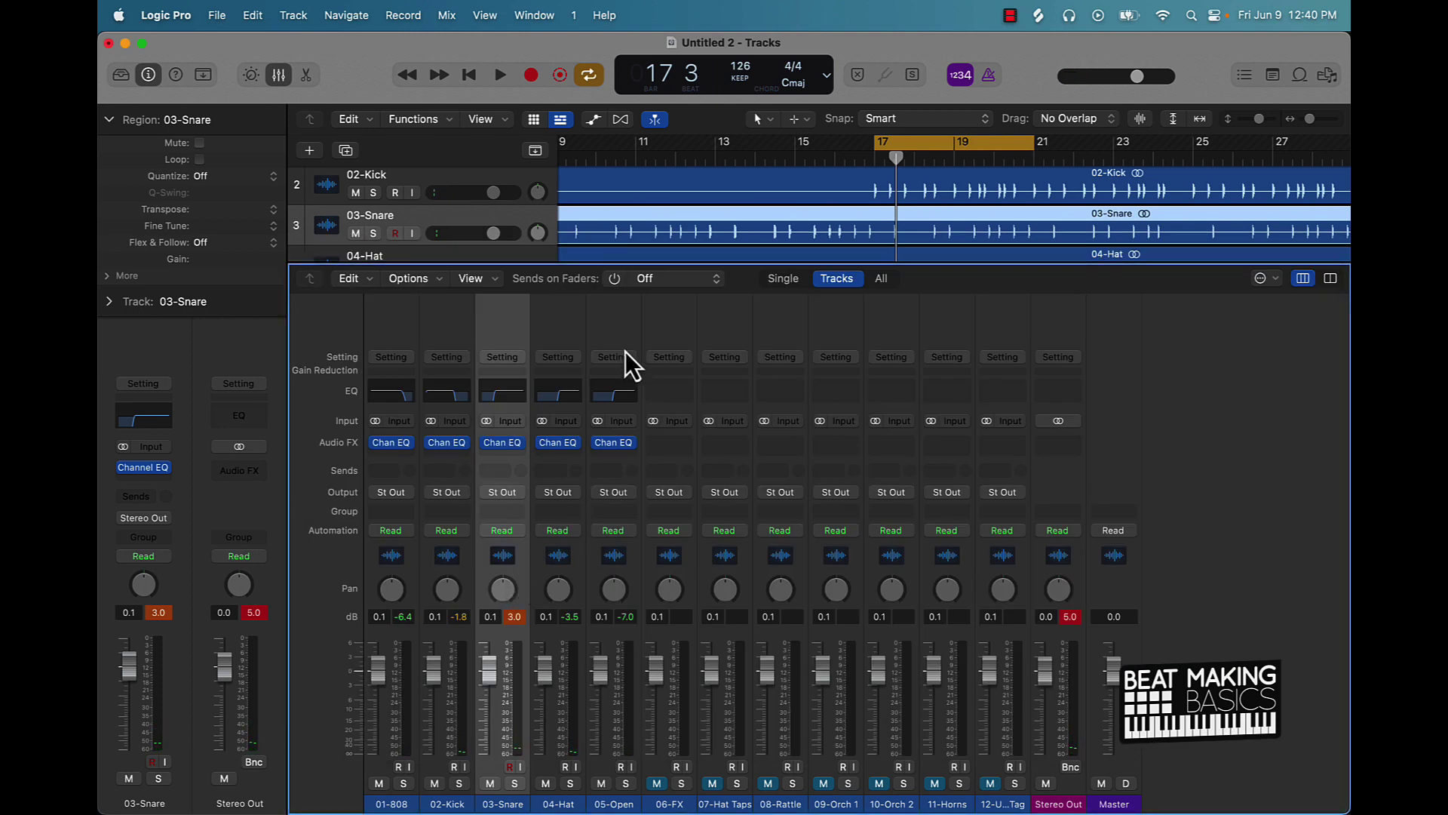
Step: Reopen the 04-Hat EQ and bypass it briefly to compare
{"action": "left_click", "coordinate": [553, 398]}
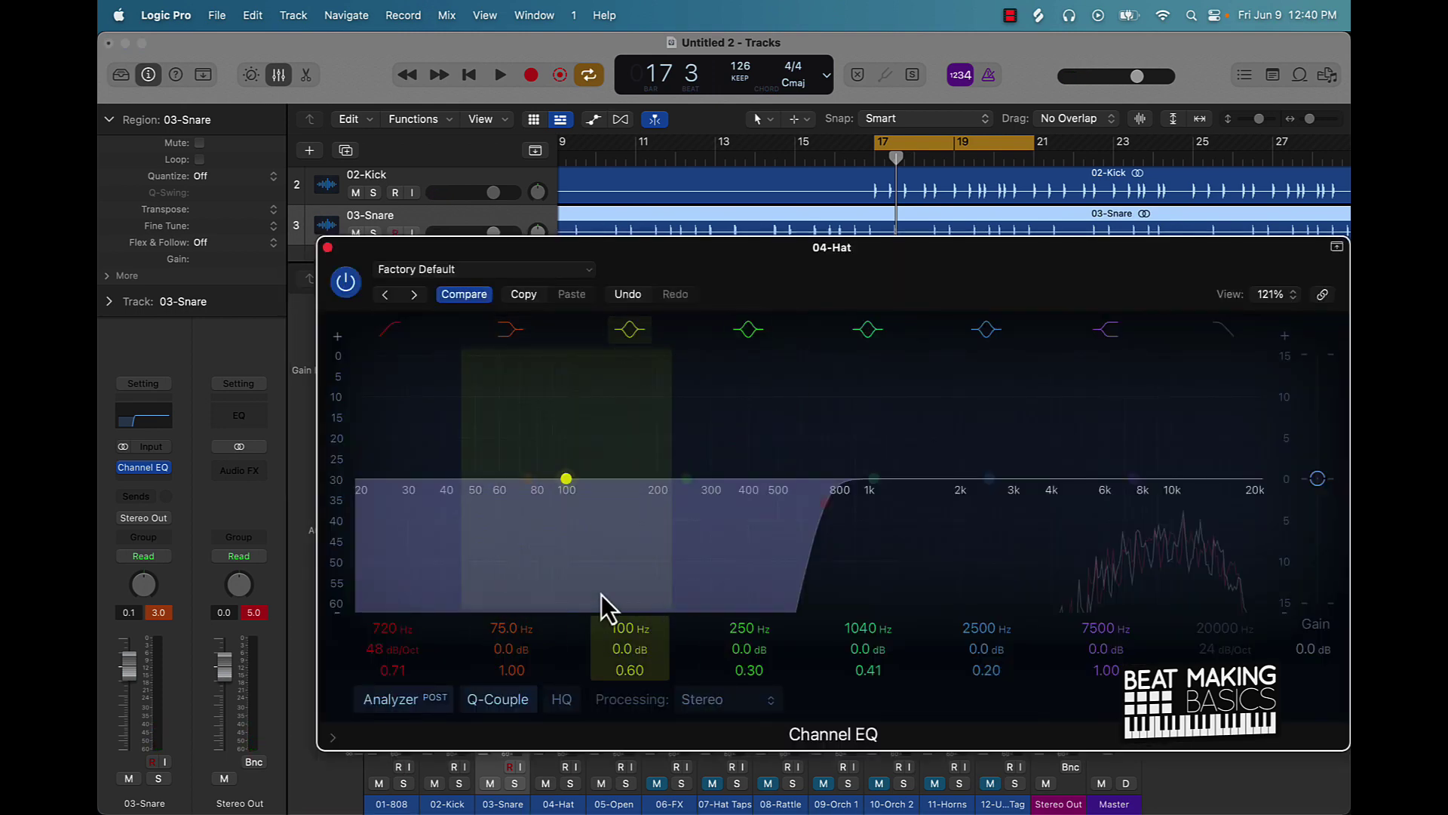
{"action": "left_click", "coordinate": [346, 281]}
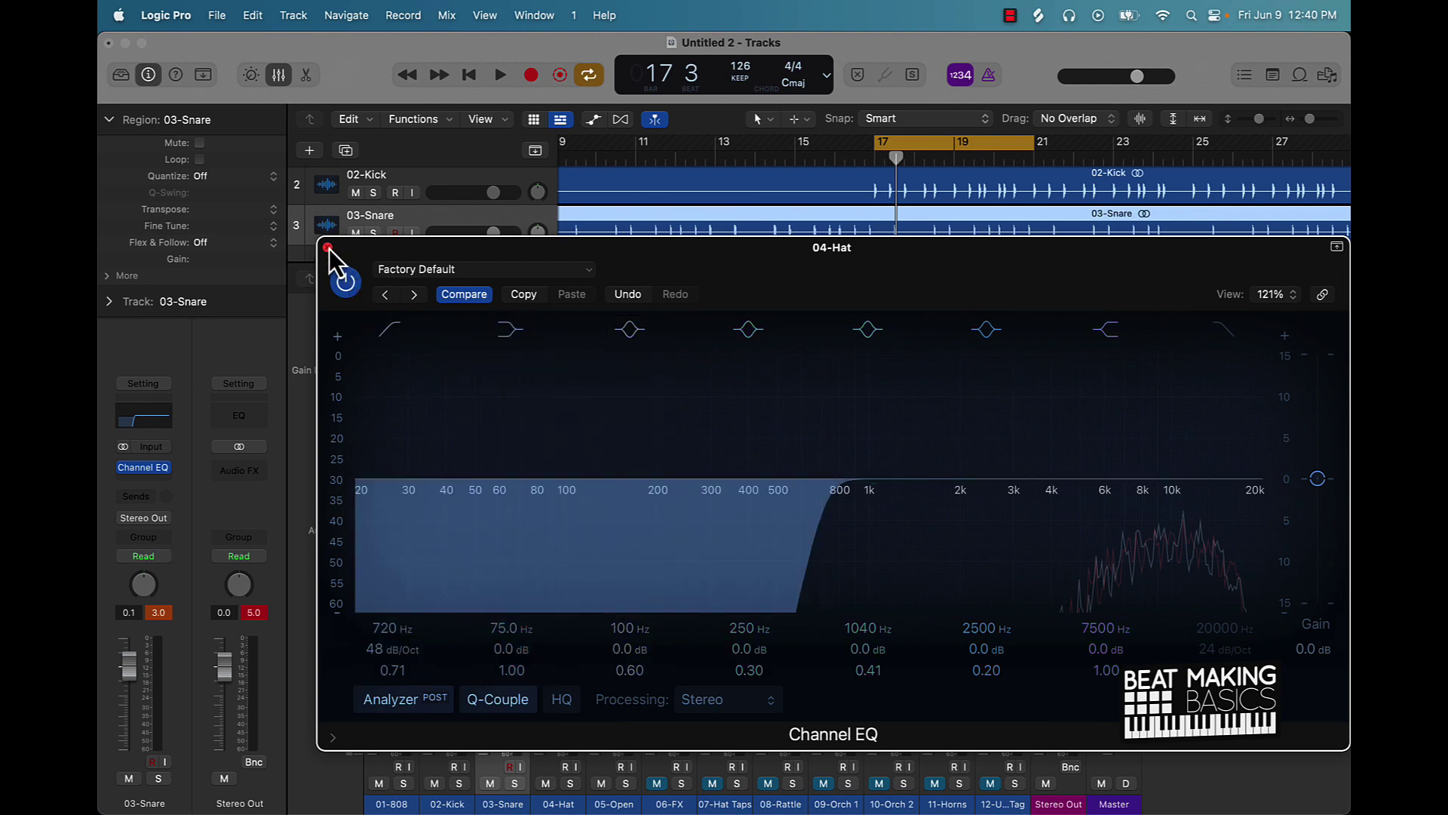
{"action": "left_click", "coordinate": [328, 247]}
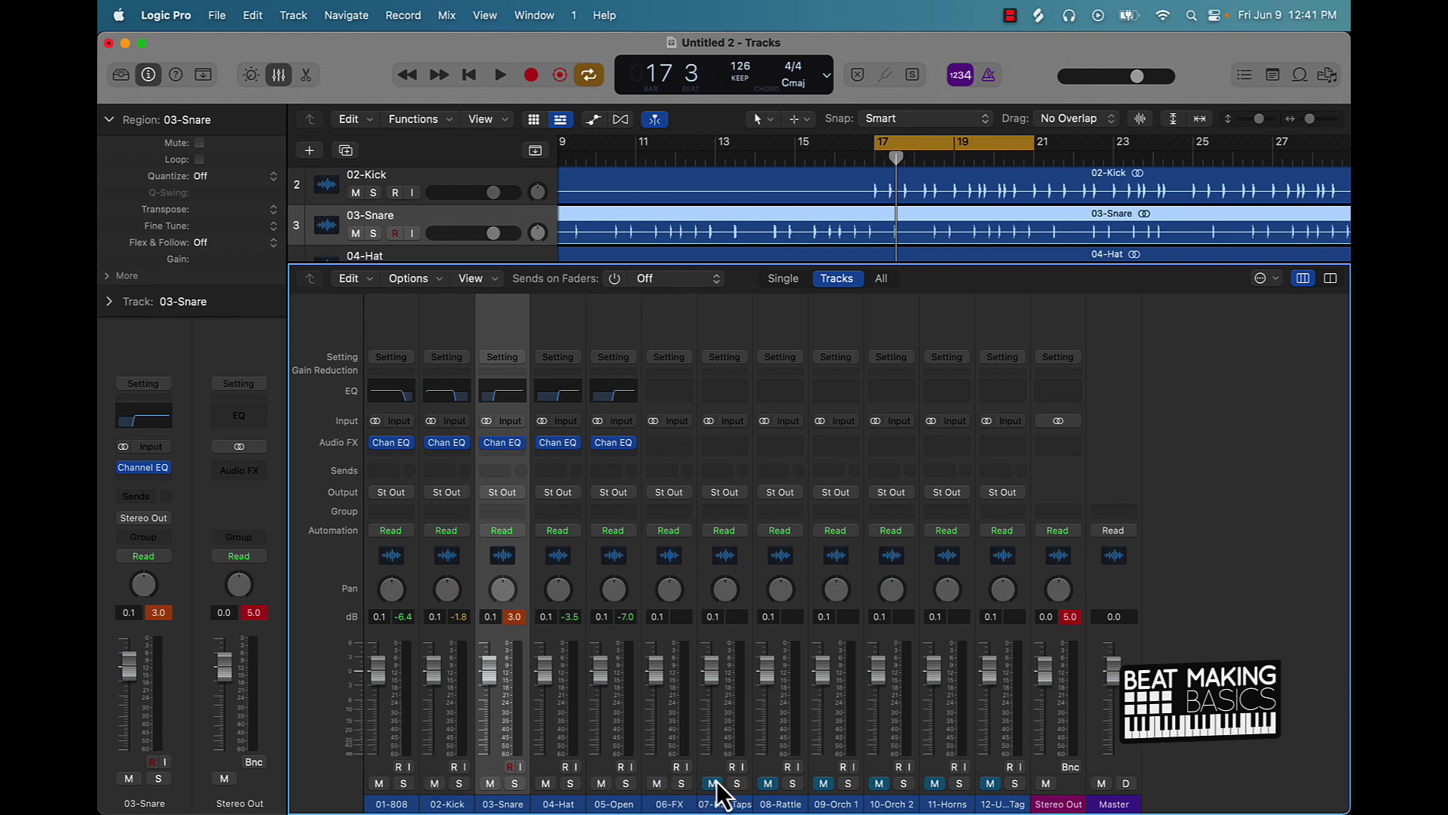
Step: Copy the low-cut EQ onto 06-FX through 11-Horns, lowering it near 150 Hz from 09-Orch 1 onward
{"action": "left_click_drag", "start_coordinate": [605, 393], "coordinate": [679, 390]}
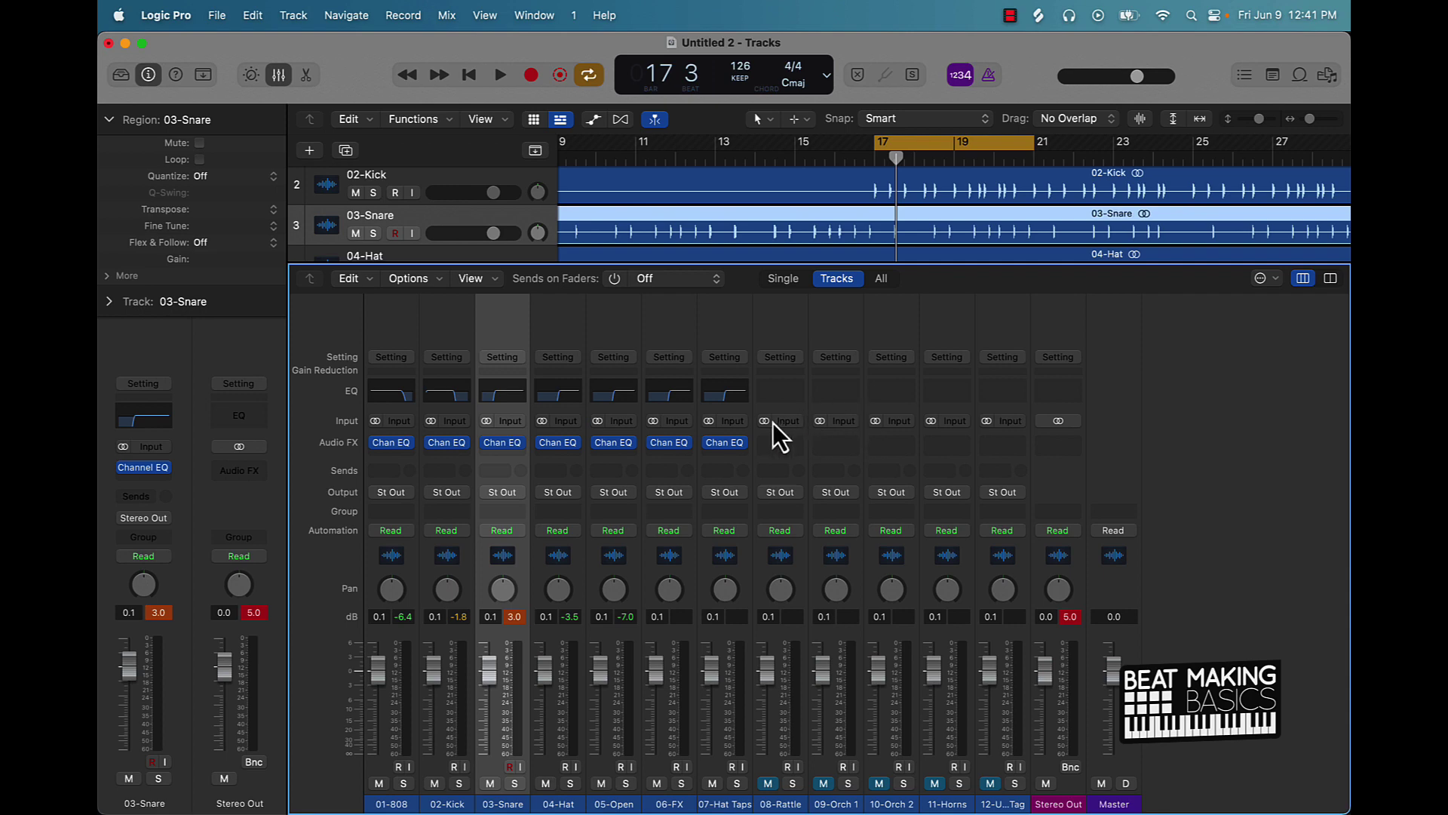
{"action": "left_click_drag", "start_coordinate": [726, 394], "coordinate": [841, 392]}
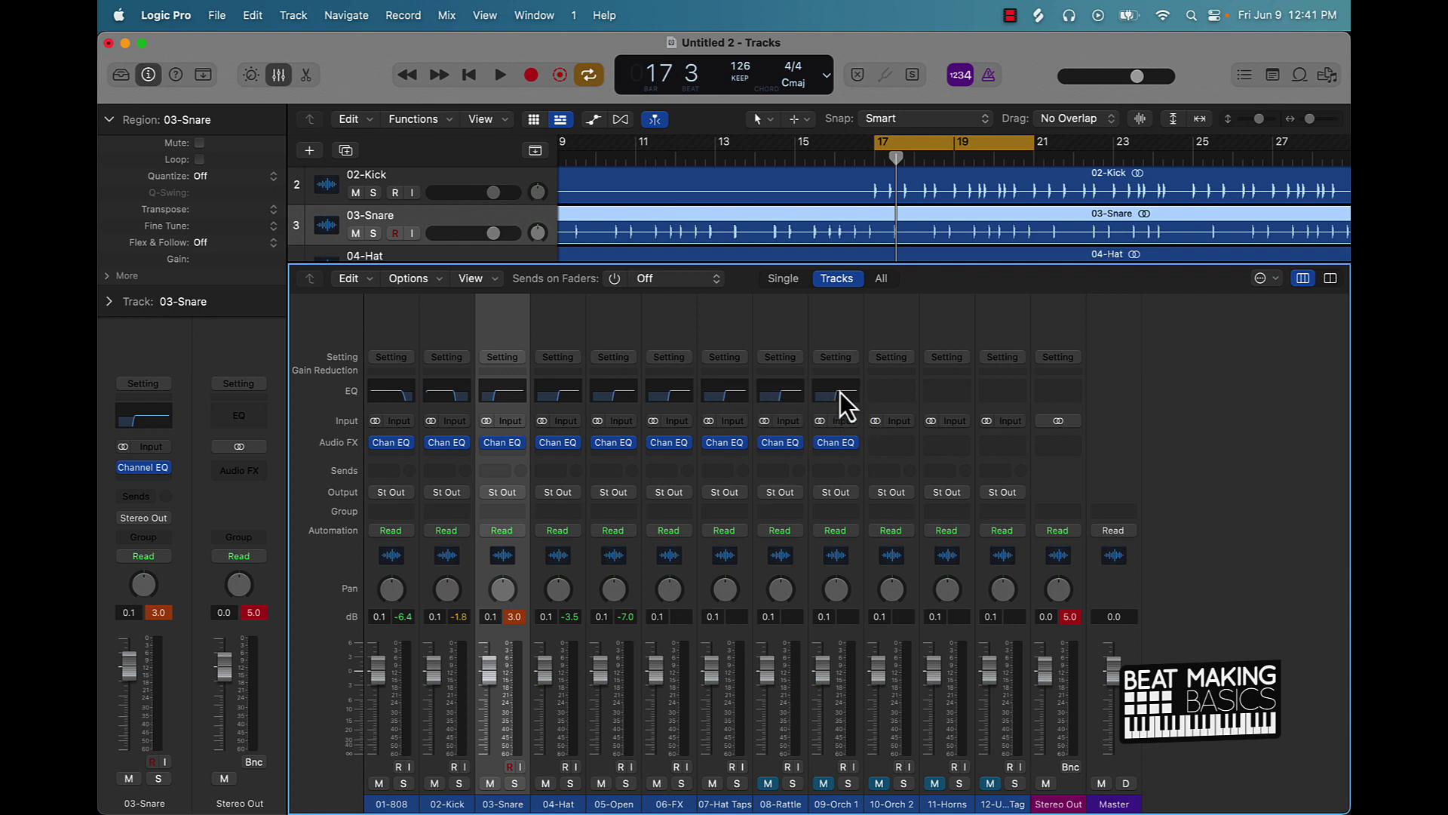
{"action": "left_click", "coordinate": [841, 392]}
{"action": "left_click_drag", "start_coordinate": [388, 629], "coordinate": [388, 652]}
{"action": "left_click_drag", "start_coordinate": [839, 393], "coordinate": [941, 392]}
{"action": "double_click", "coordinate": [948, 396]}
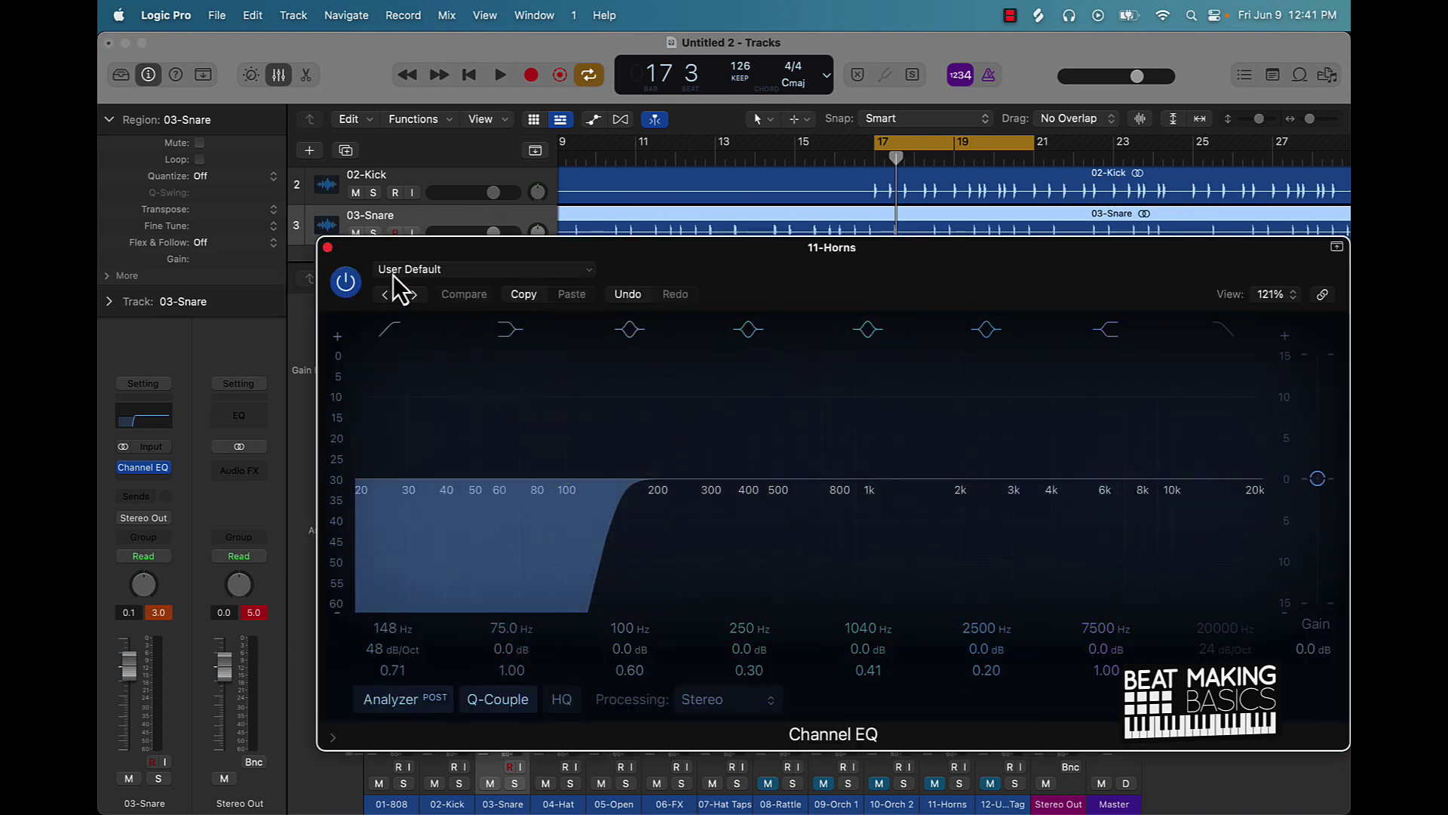
{"action": "left_click", "coordinate": [327, 247]}
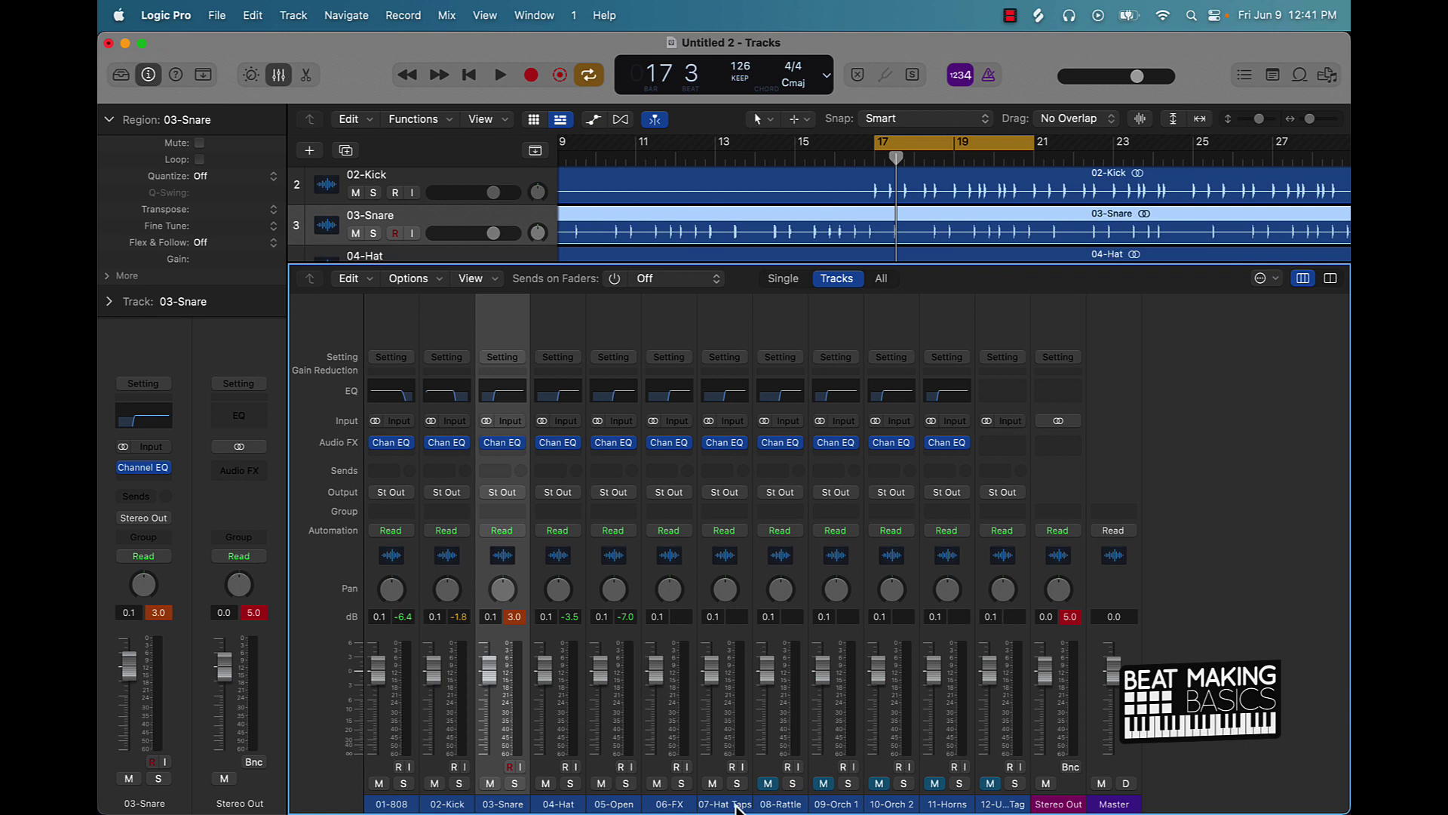
Step: Unmute 08-Rattle through 11-Horns, play the full mix, and reset the peak readouts
{"action": "left_click_drag", "start_coordinate": [777, 804], "coordinate": [943, 805]}
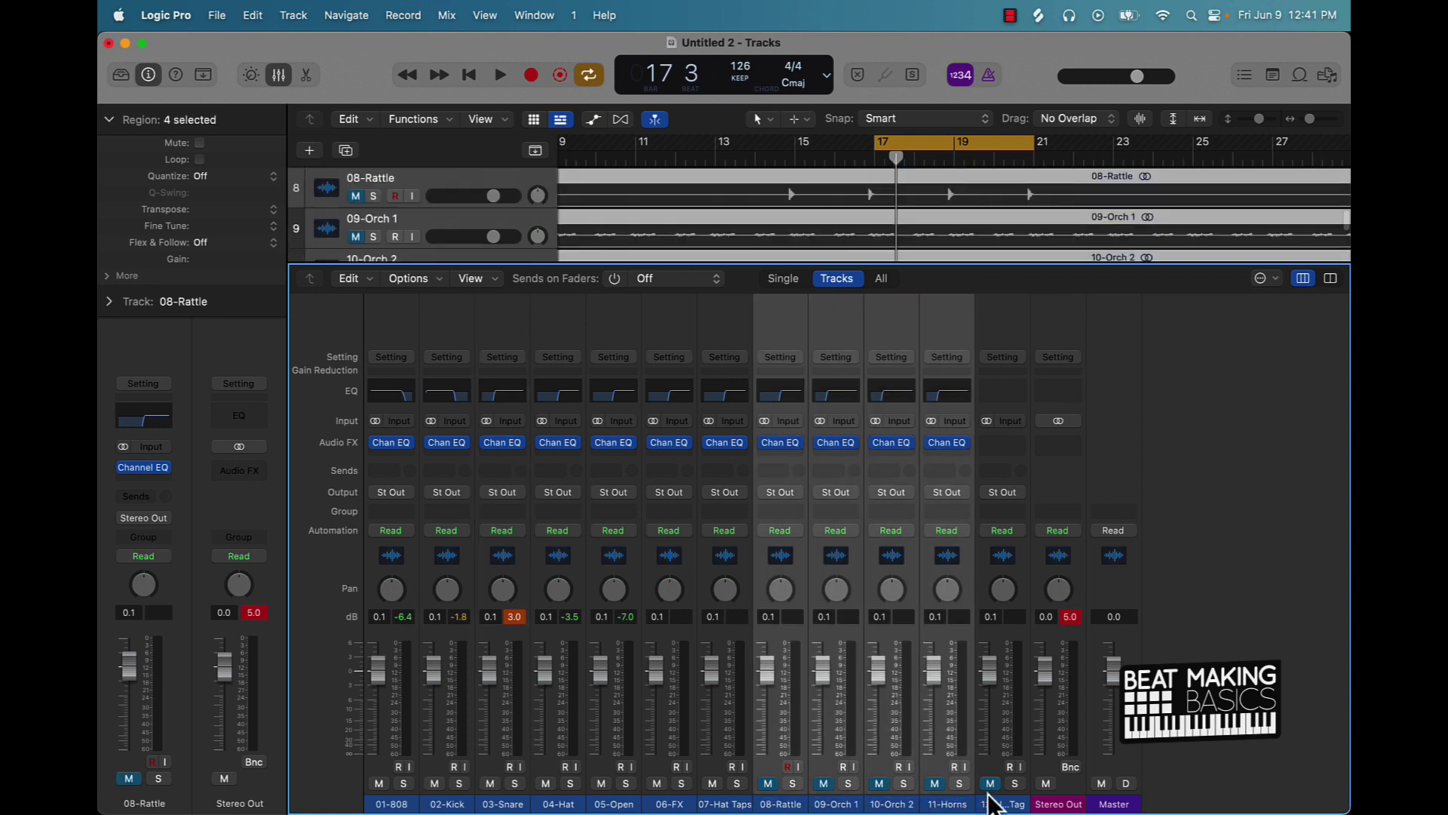
{"action": "left_click", "coordinate": [935, 784]}
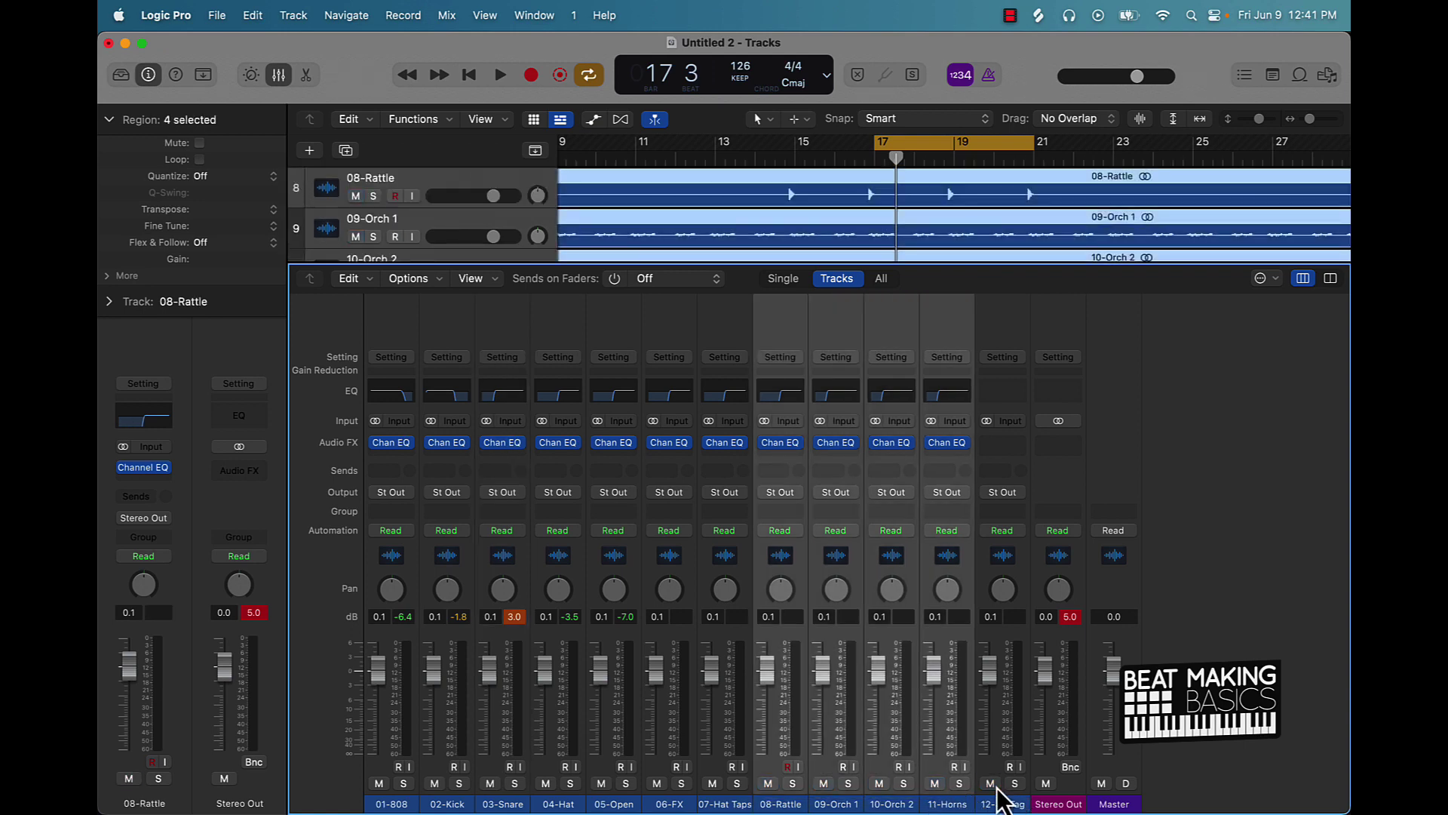
{"action": "key", "text": "space"}
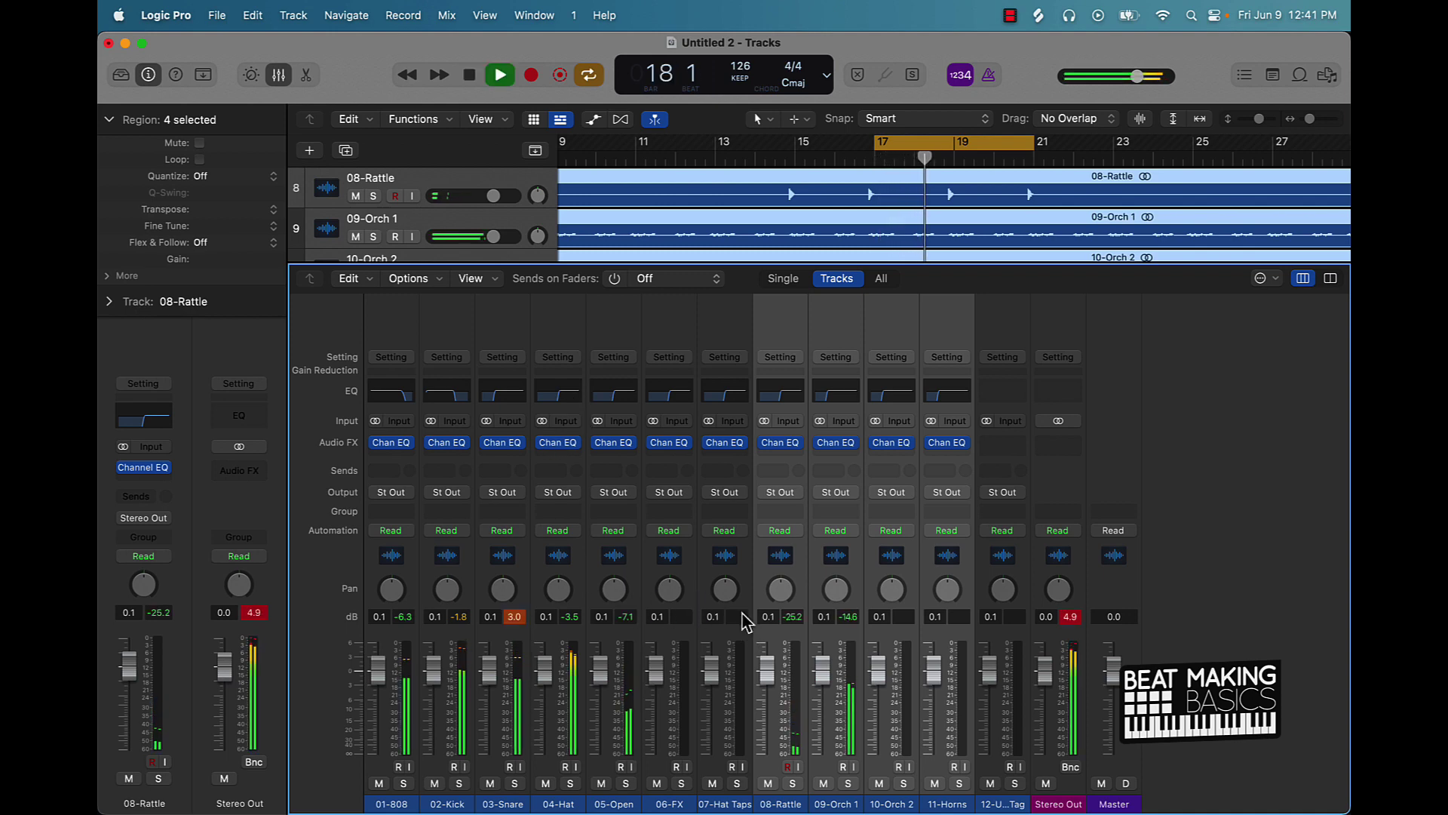
{"action": "key", "text": "space"}
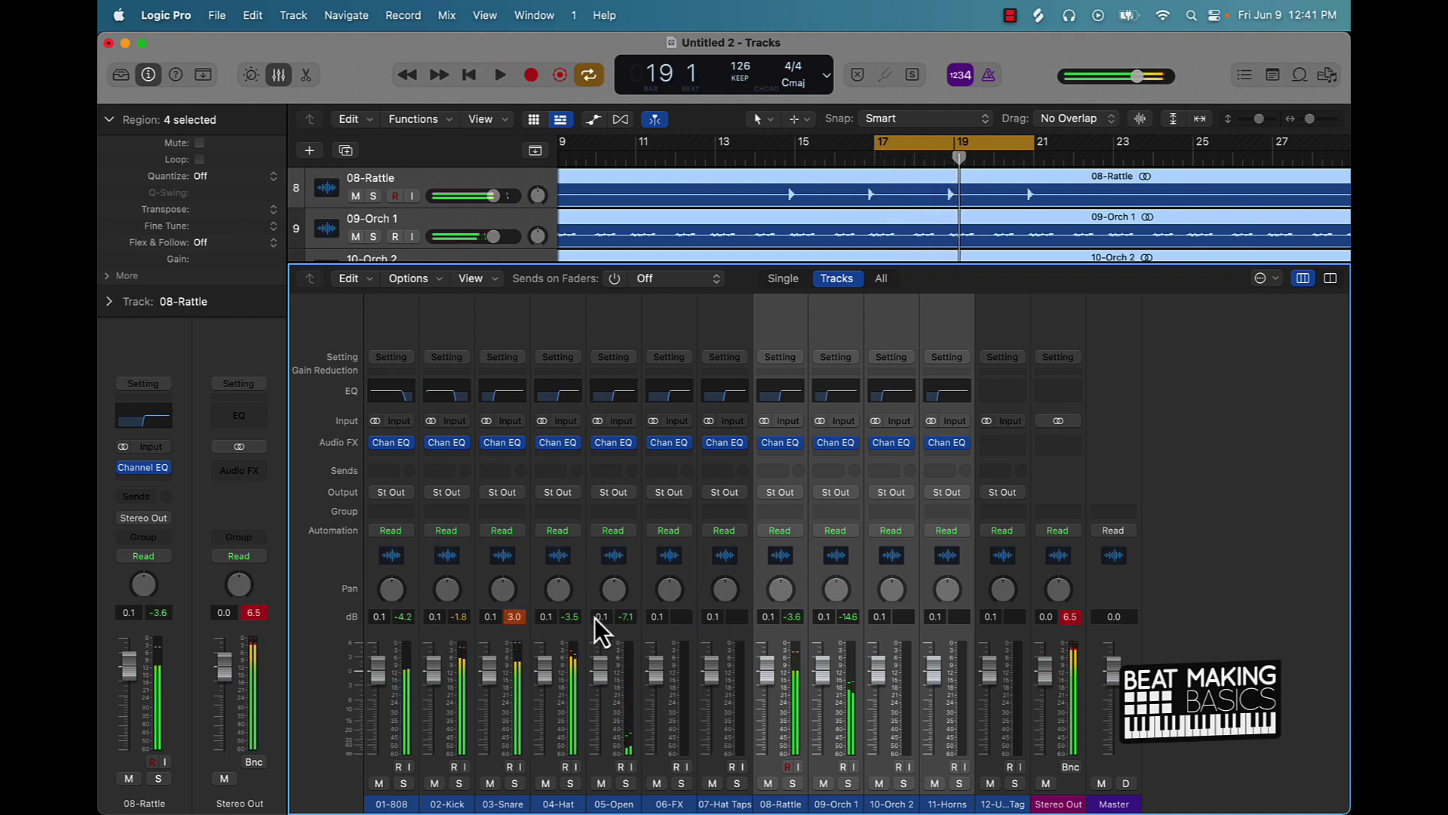
{"action": "left_click", "coordinate": [513, 615]}
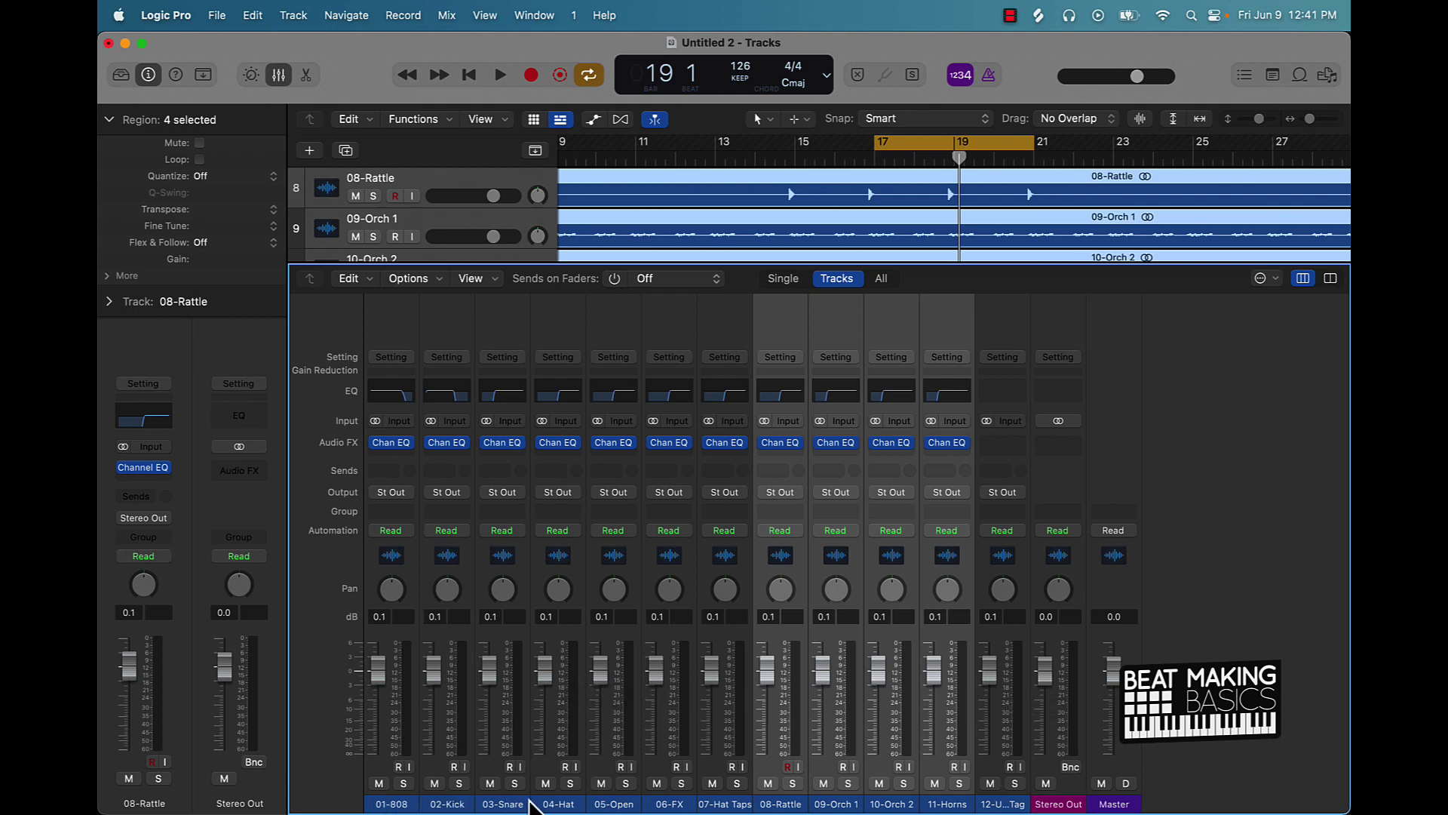
{"action": "left_click", "coordinate": [399, 804]}
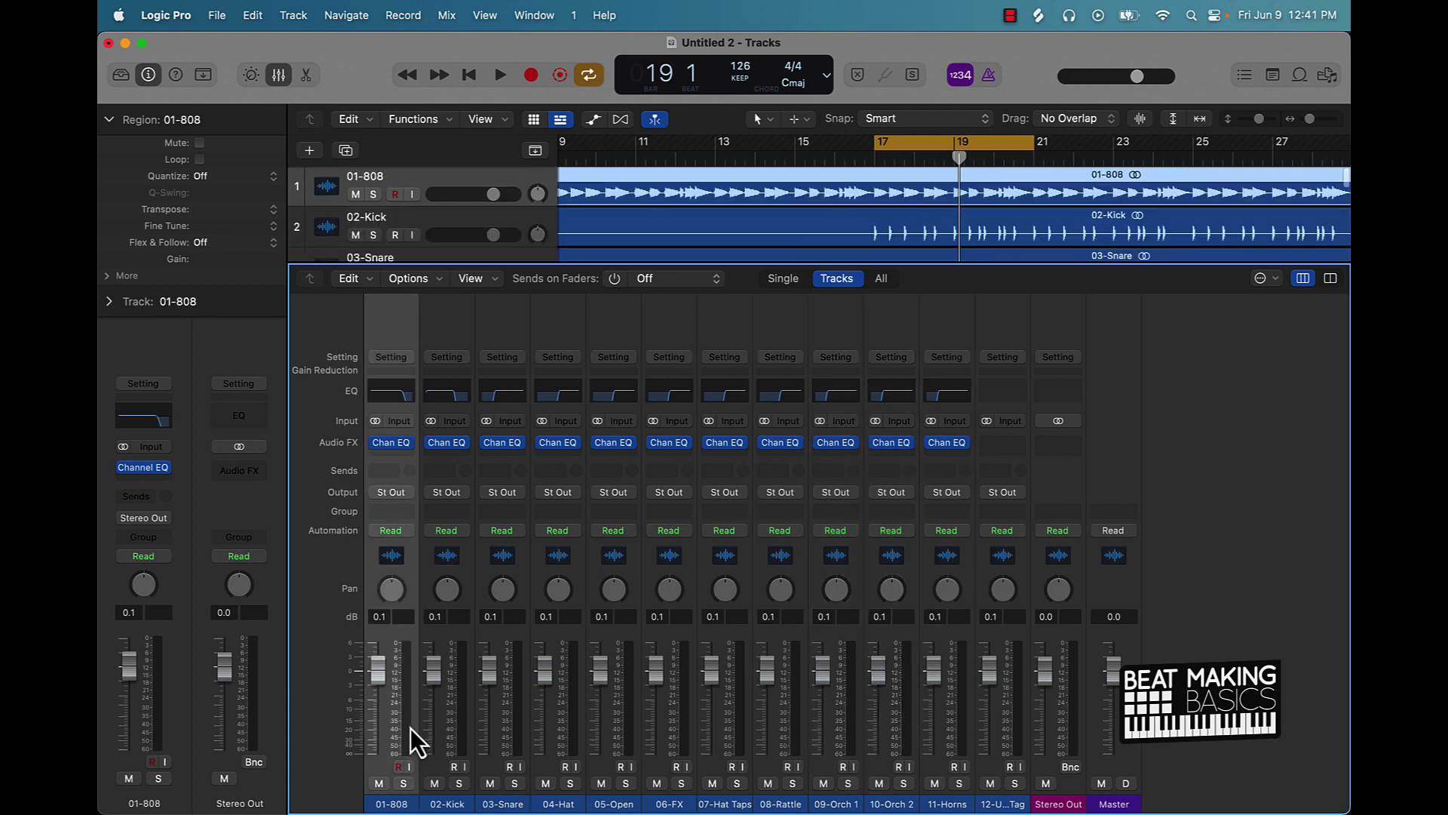
Step: Route 01-808's output to Bus 1 and name the new aux '808'
{"action": "left_click", "coordinate": [384, 492]}
{"action": "mouse_move", "coordinate": [422, 564]}
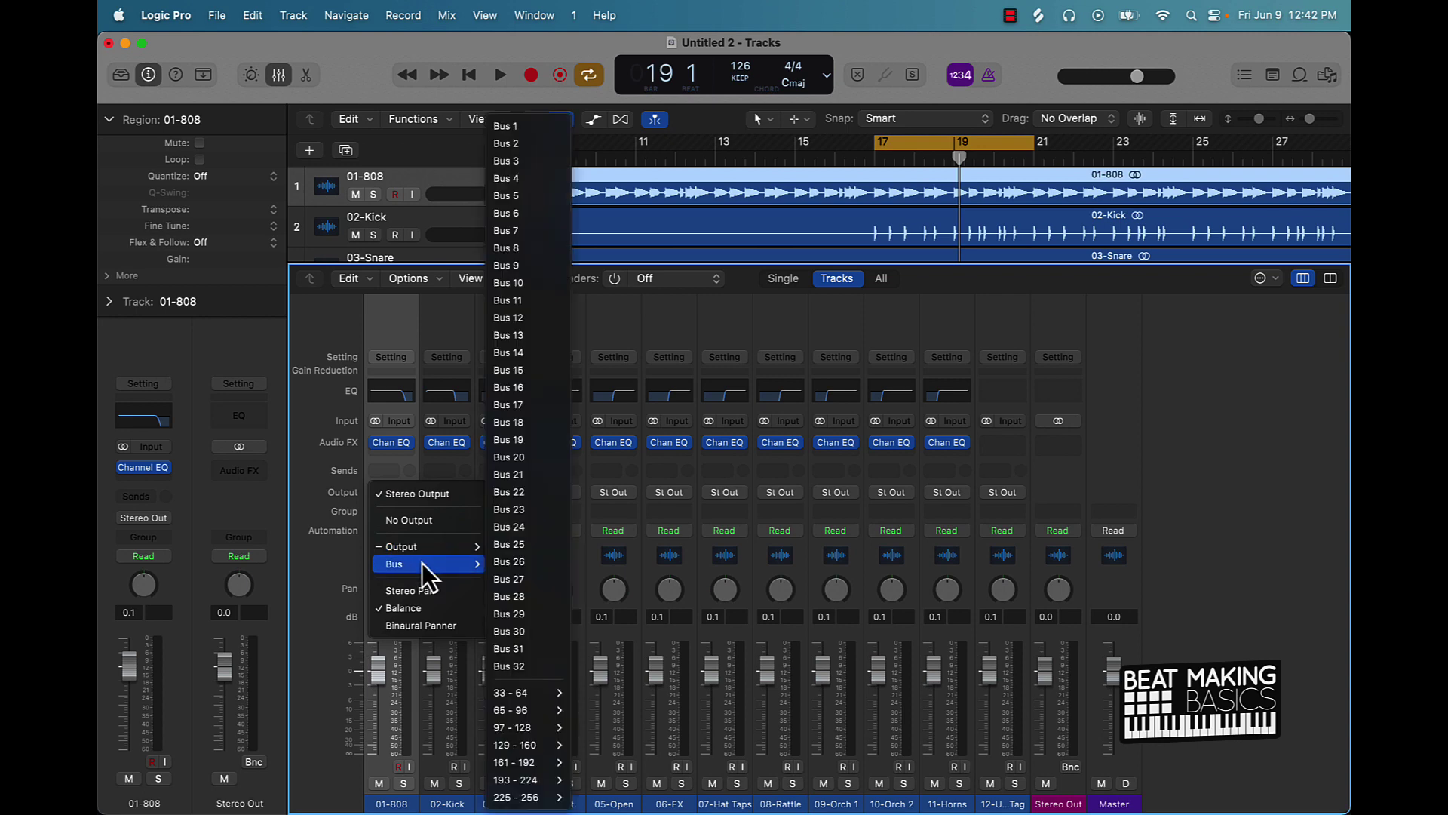
{"action": "left_click", "coordinate": [532, 125]}
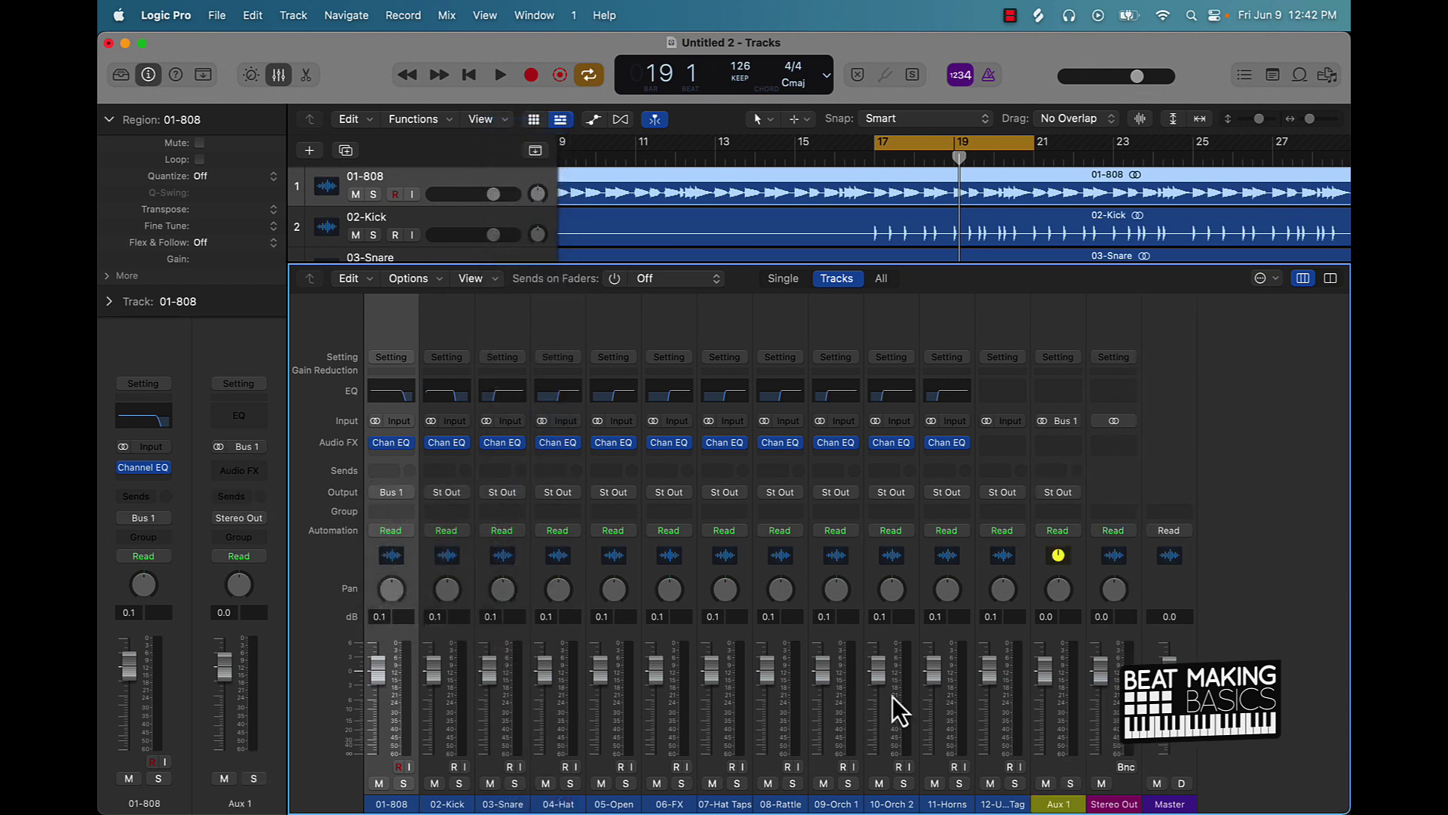
{"action": "double_click", "coordinate": [1059, 803]}
{"action": "type", "text": "8"}
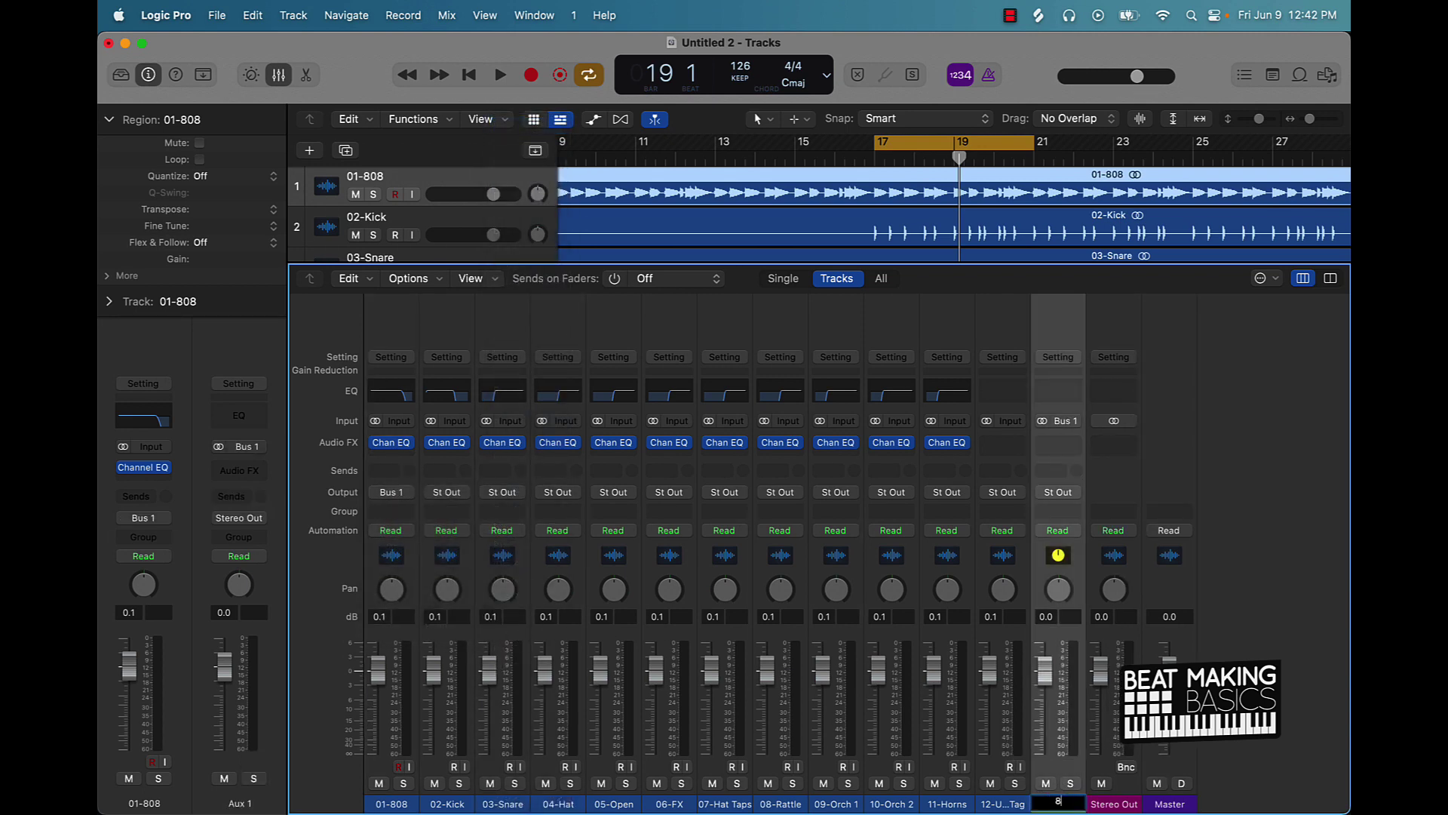
{"action": "type", "text": "08"}
{"action": "key", "text": "Return"}
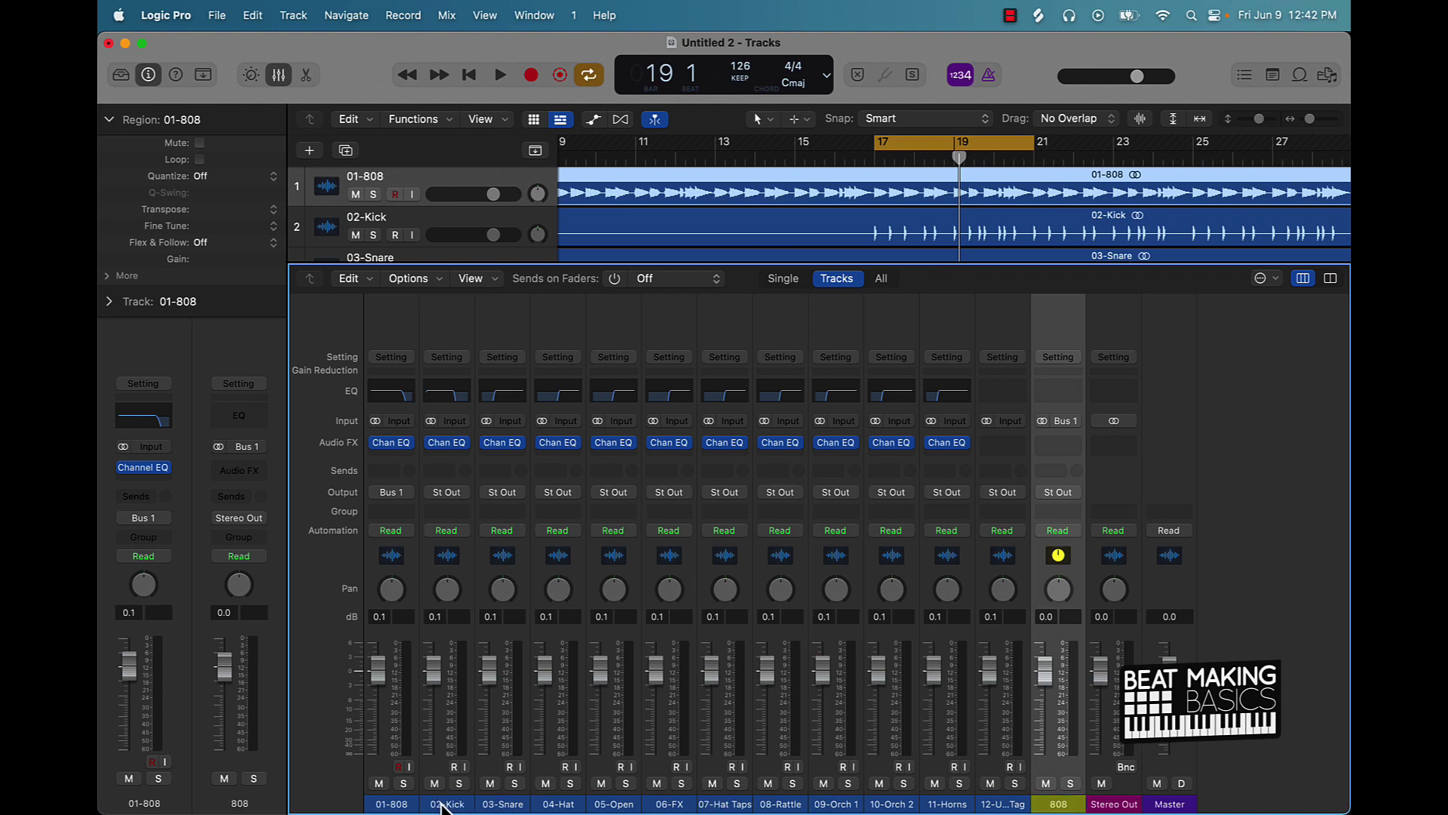
Step: Route the drum channels from 02-Kick onward to Bus 2 and name that aux 'Drums'
{"action": "left_click_drag", "start_coordinate": [443, 803], "coordinate": [785, 807]}
{"action": "left_click", "coordinate": [445, 492]}
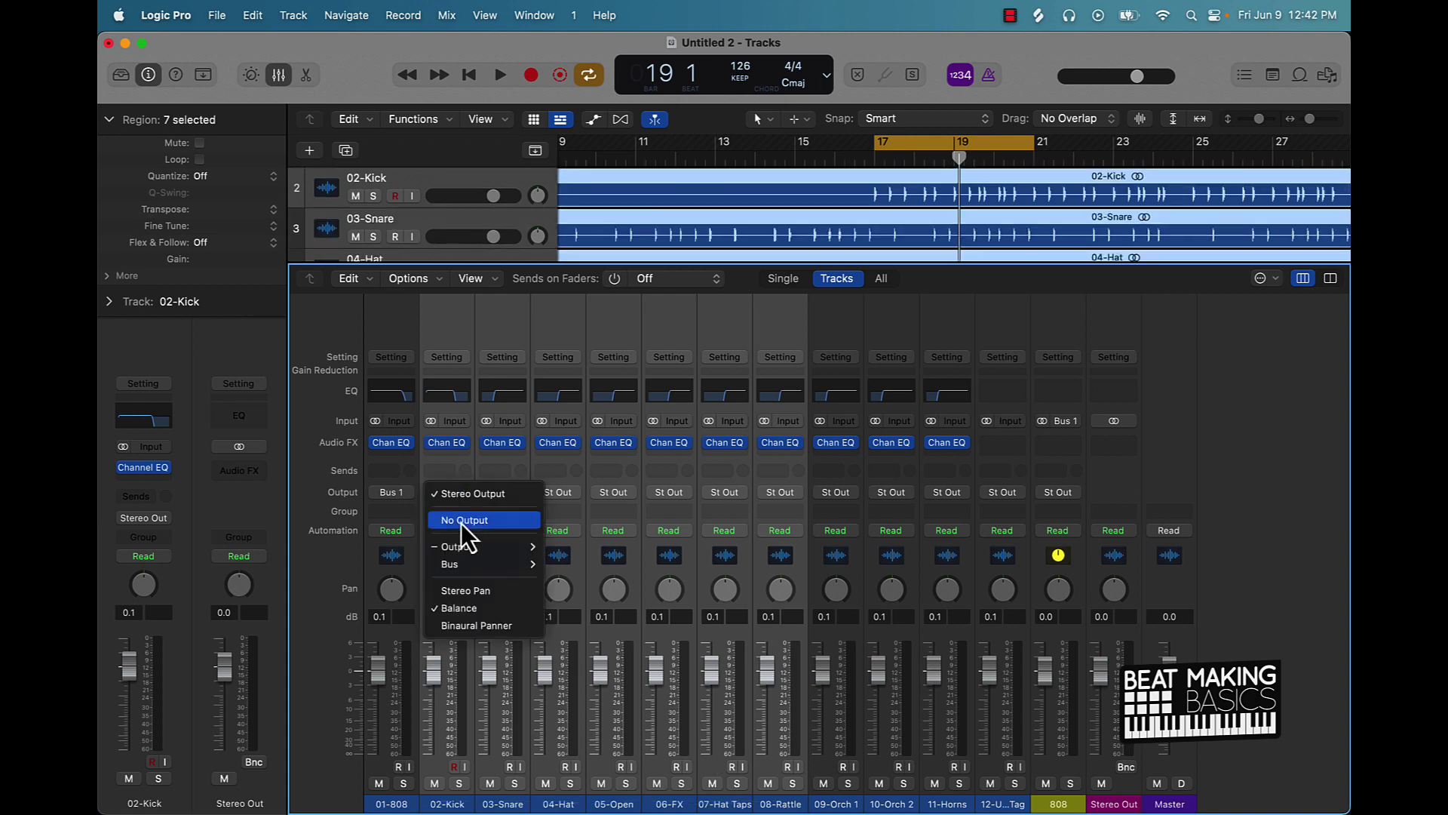
{"action": "mouse_move", "coordinate": [466, 563]}
{"action": "left_click", "coordinate": [560, 144]}
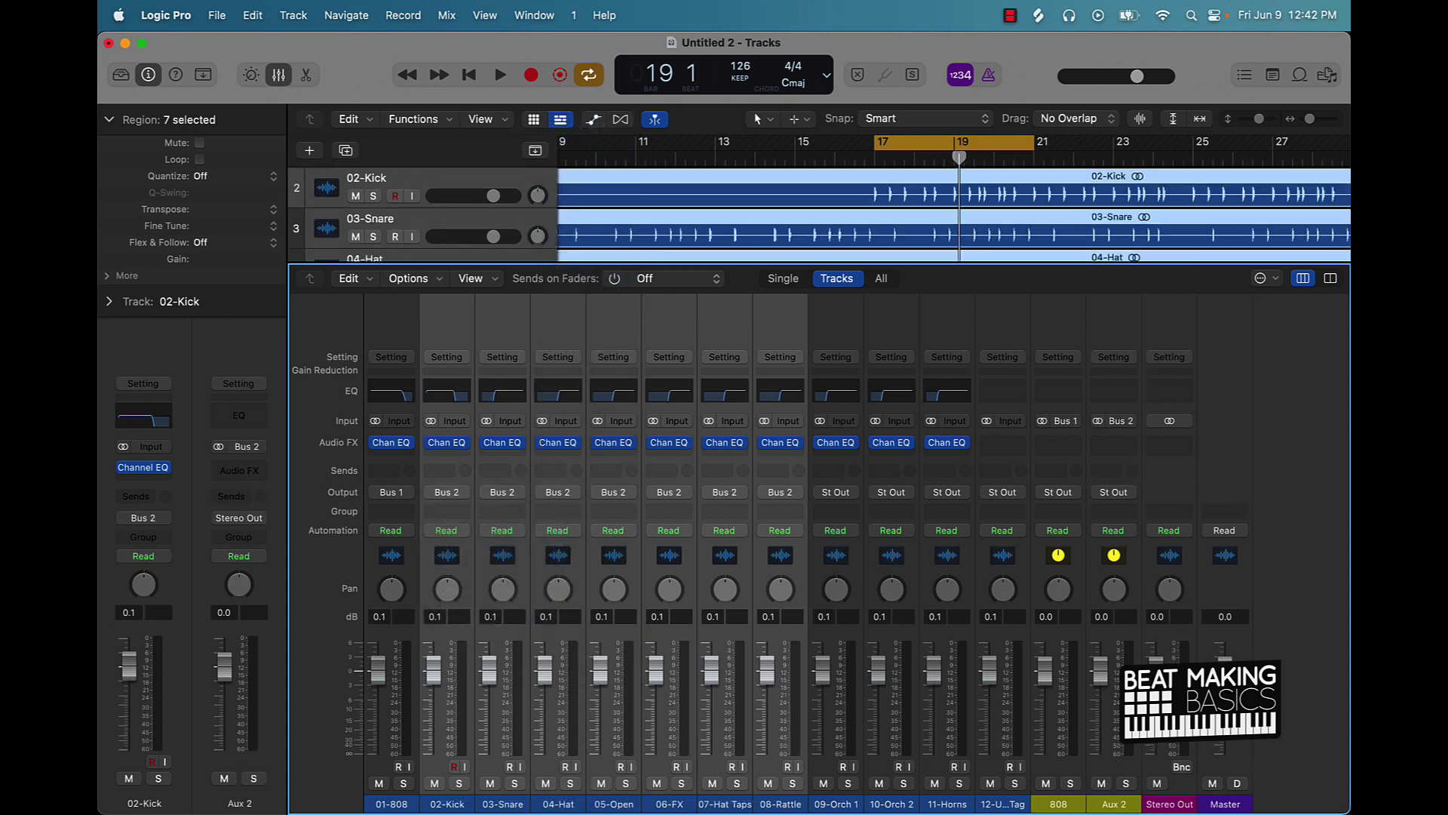
{"action": "left_click", "coordinate": [1113, 801]}
{"action": "type", "text": "D"}
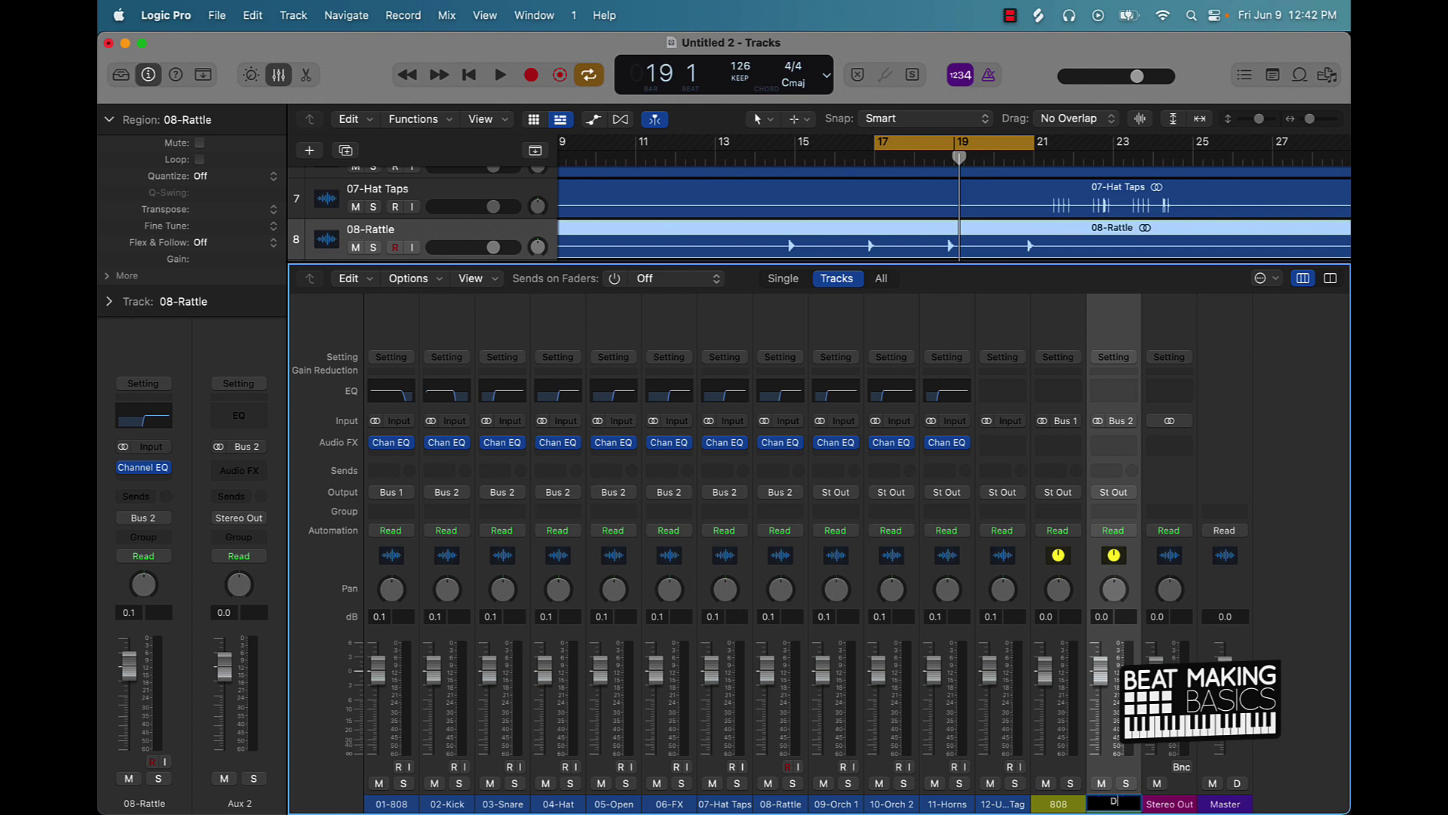
{"action": "type", "text": "rums"}
{"action": "key", "text": "Return"}
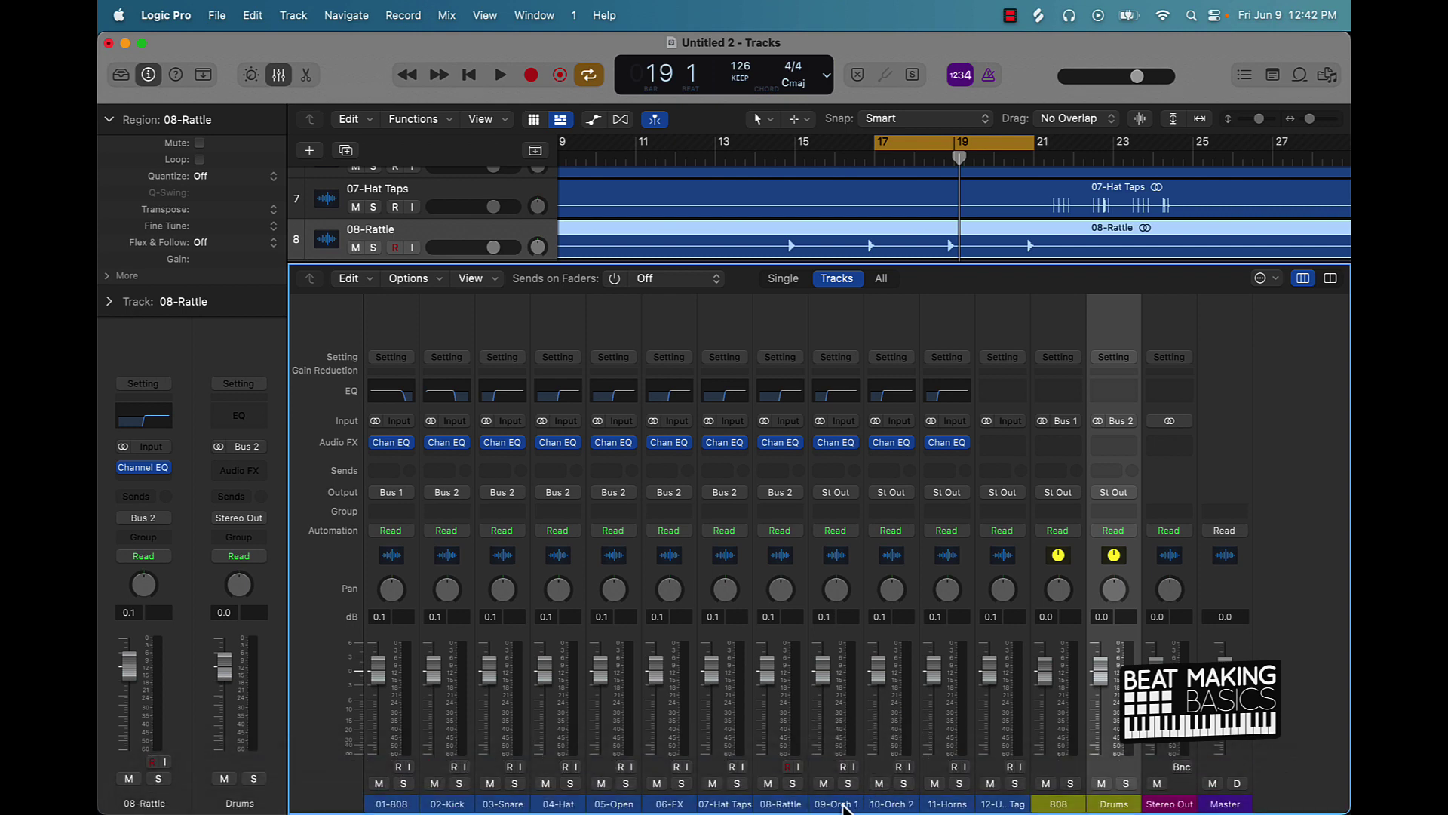
Step: Route 09-Orch 1, 10-Orch 2 and 11-Horns to Bus 3
{"action": "left_click_drag", "start_coordinate": [845, 801], "coordinate": [942, 803]}
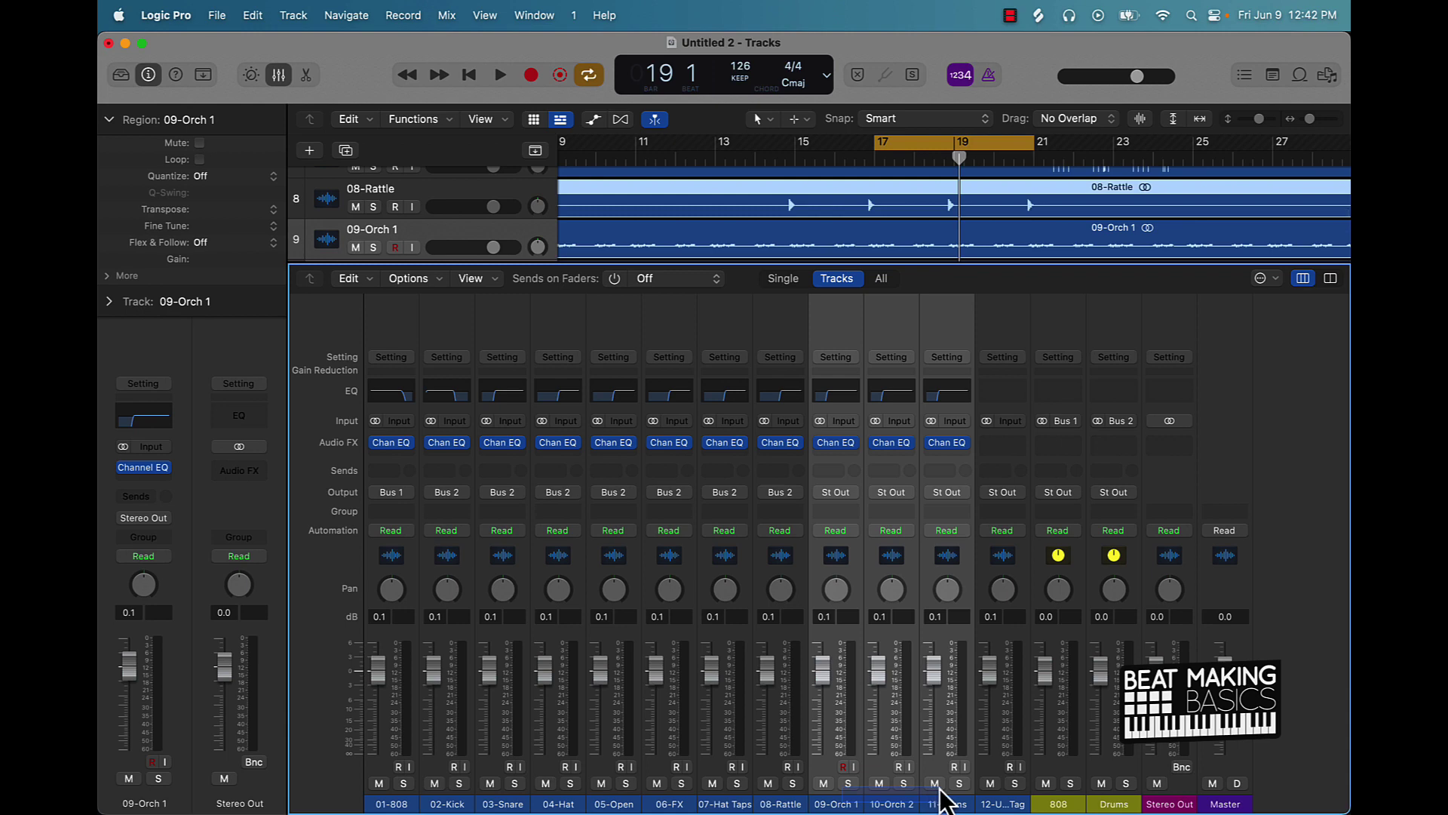
{"action": "left_click", "coordinate": [836, 492]}
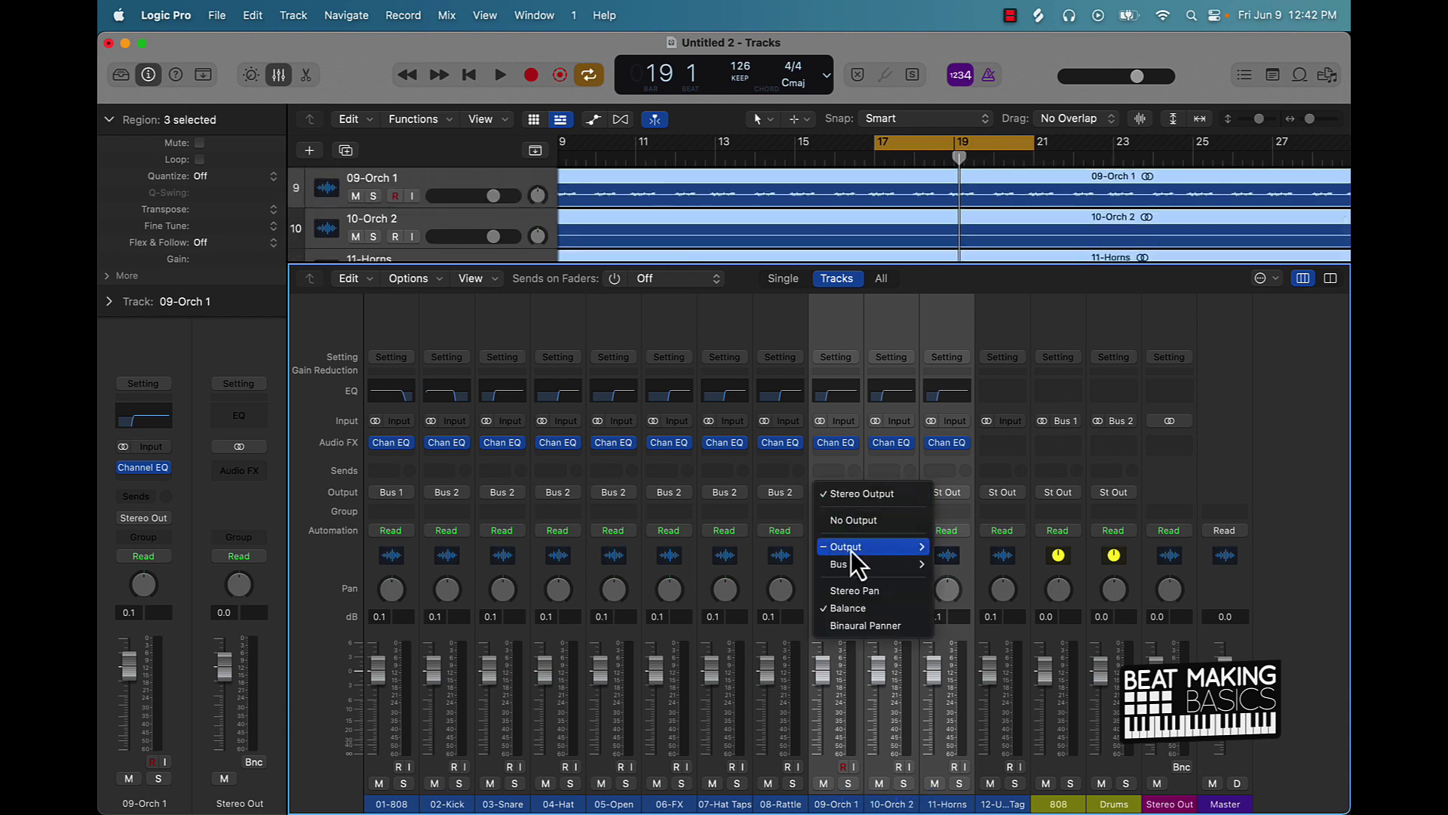
{"action": "mouse_move", "coordinate": [885, 579]}
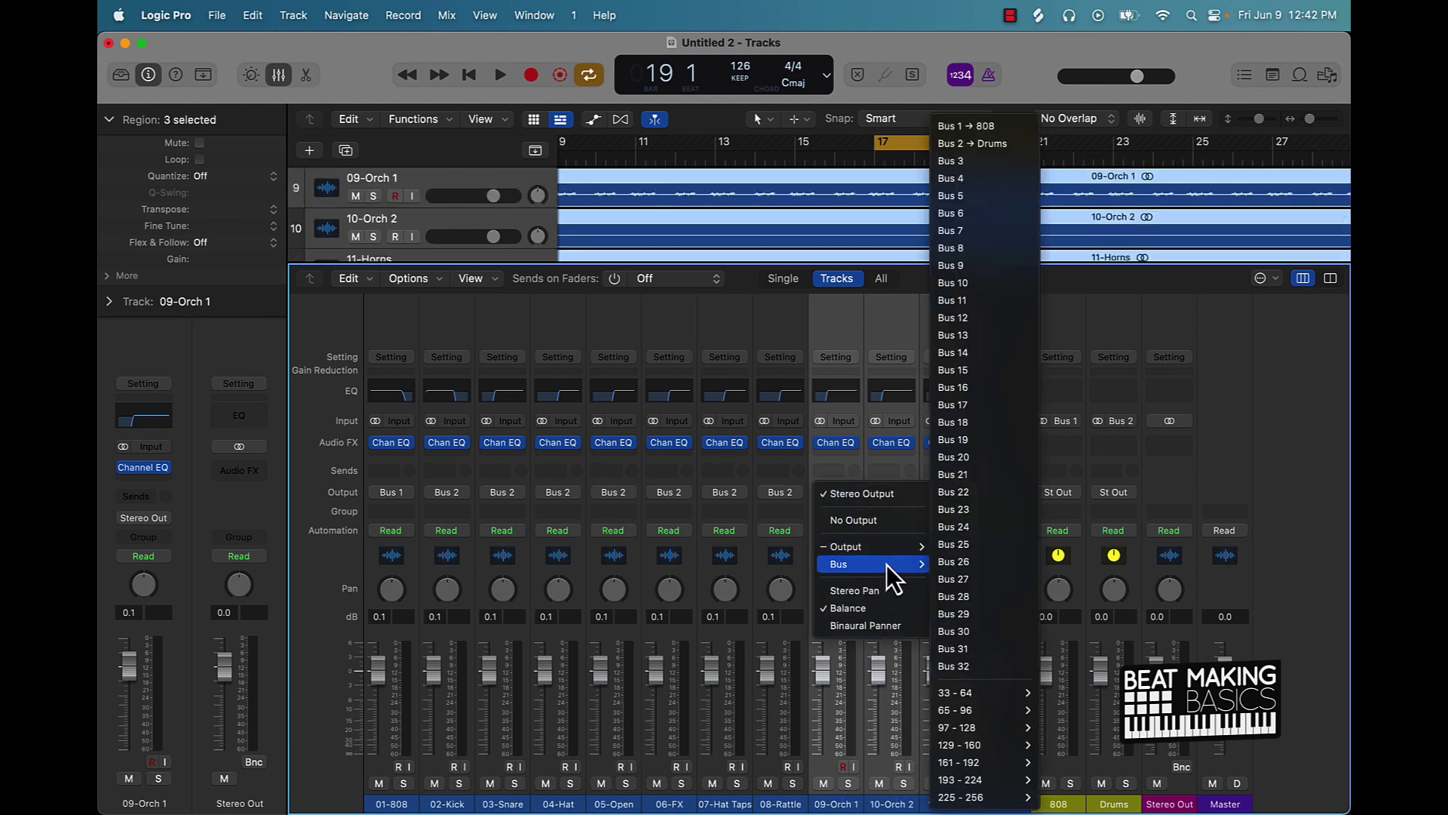
{"action": "left_click", "coordinate": [955, 170]}
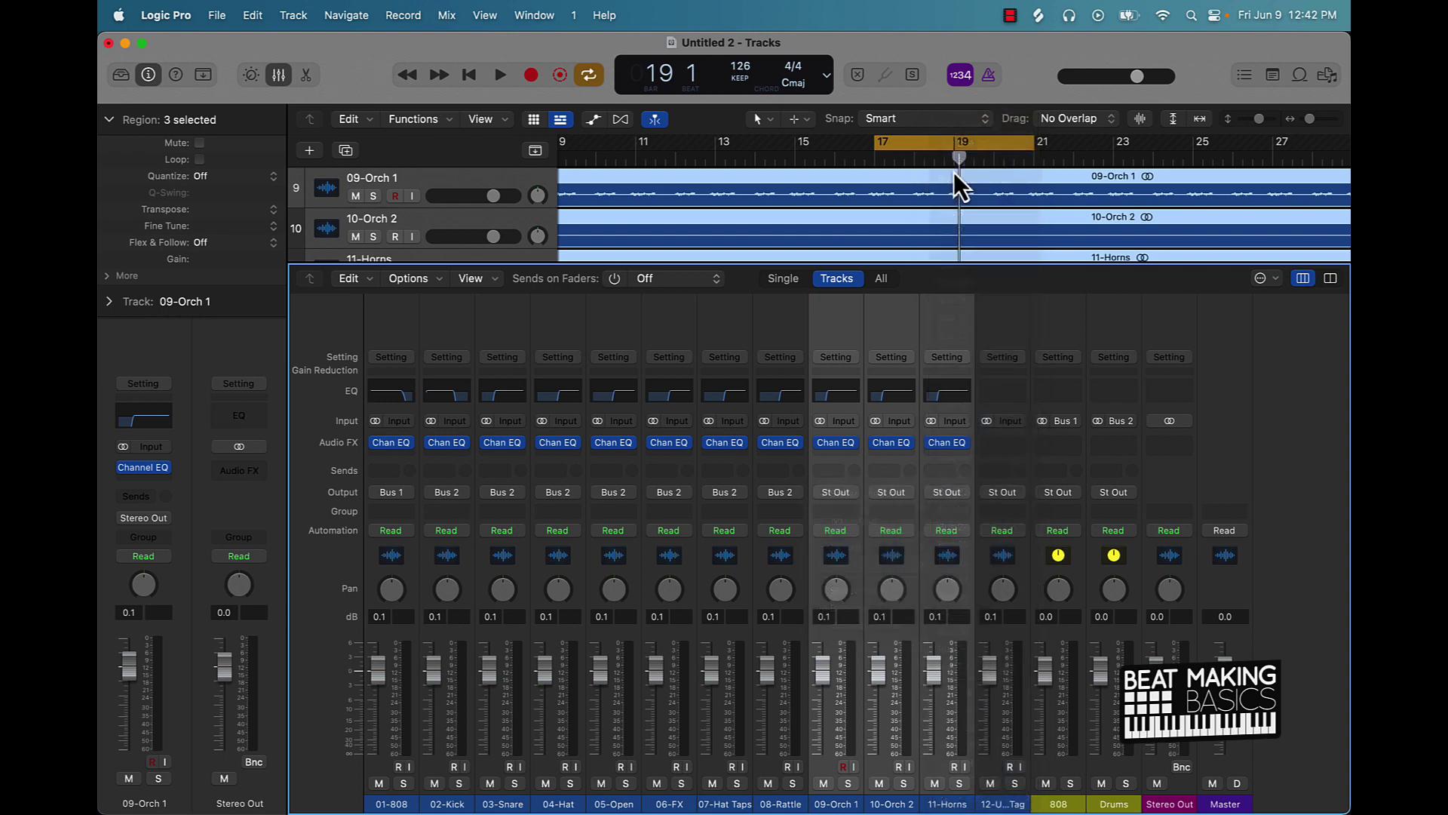
{"action": "left_click", "coordinate": [436, 768]}
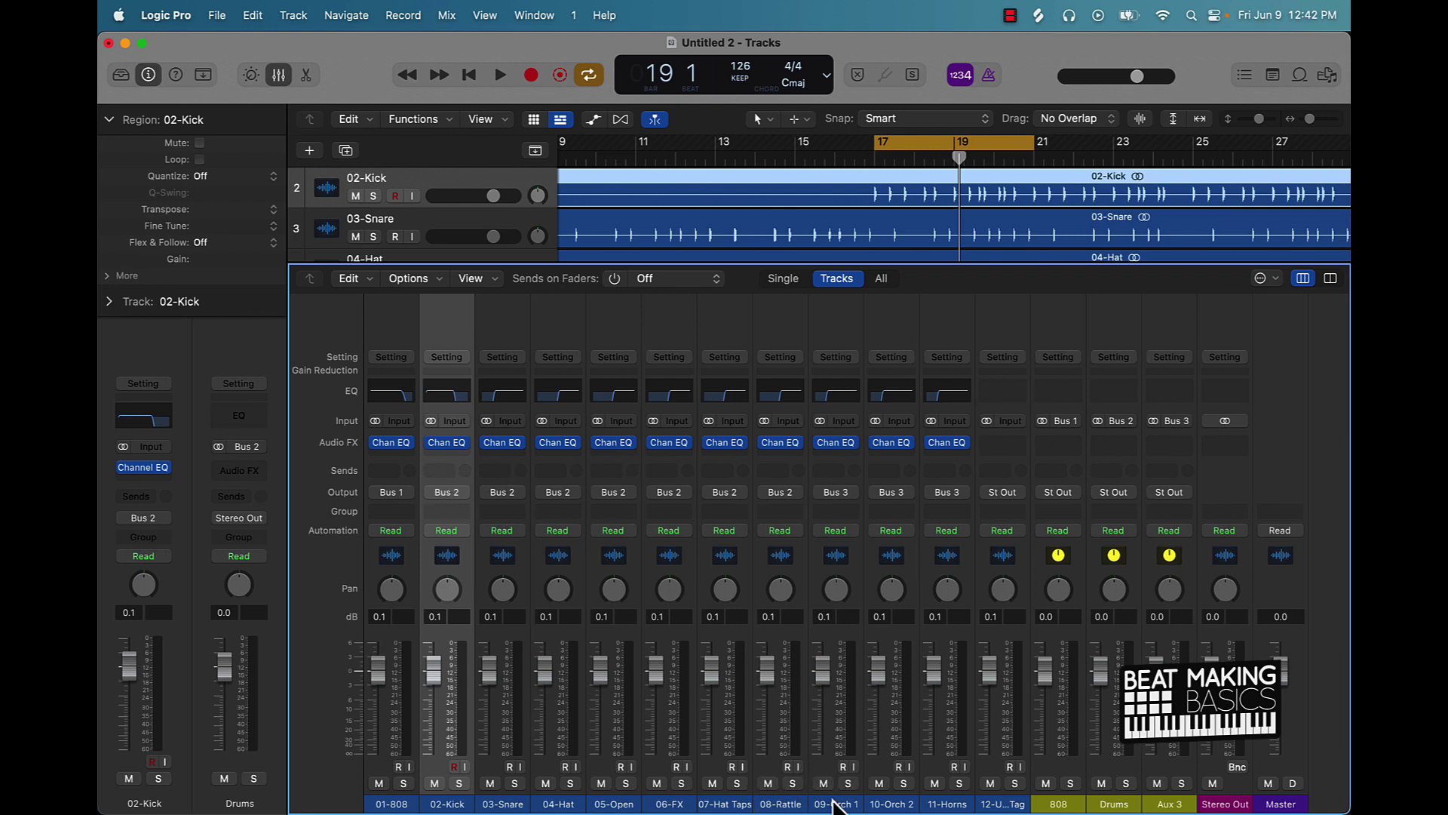
Step: Add a Bus 4 send on 09-Orch 1, creating a new aux
{"action": "left_click", "coordinate": [834, 742]}
{"action": "left_click", "coordinate": [837, 469]}
{"action": "mouse_move", "coordinate": [868, 496]}
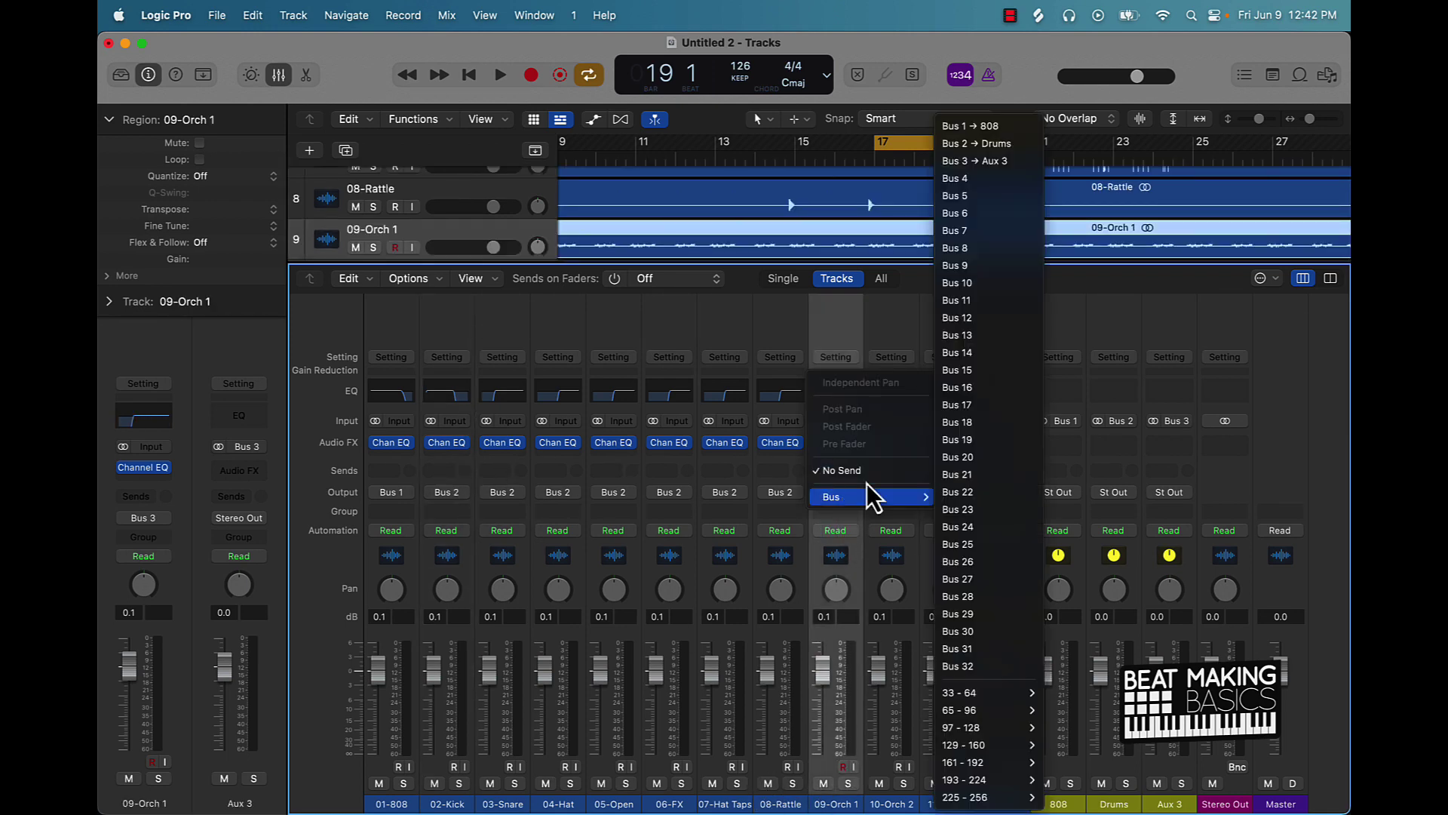
{"action": "left_click", "coordinate": [978, 179]}
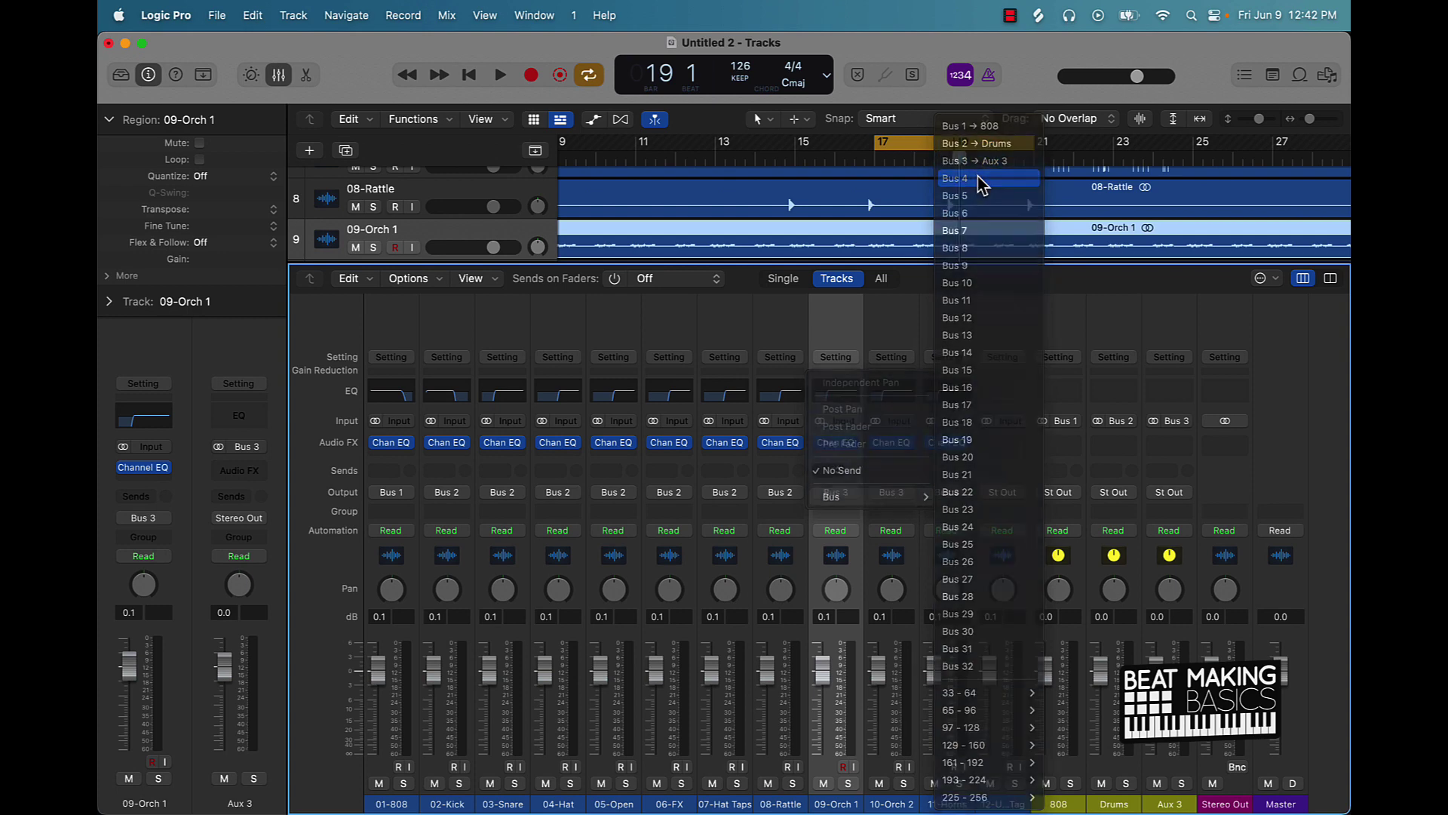
Step: Rename Aux 3 to 'Melody' and Aux 4 to 'Reverb', then set 09-Orch 1's send to No Send
{"action": "left_click", "coordinate": [1170, 804]}
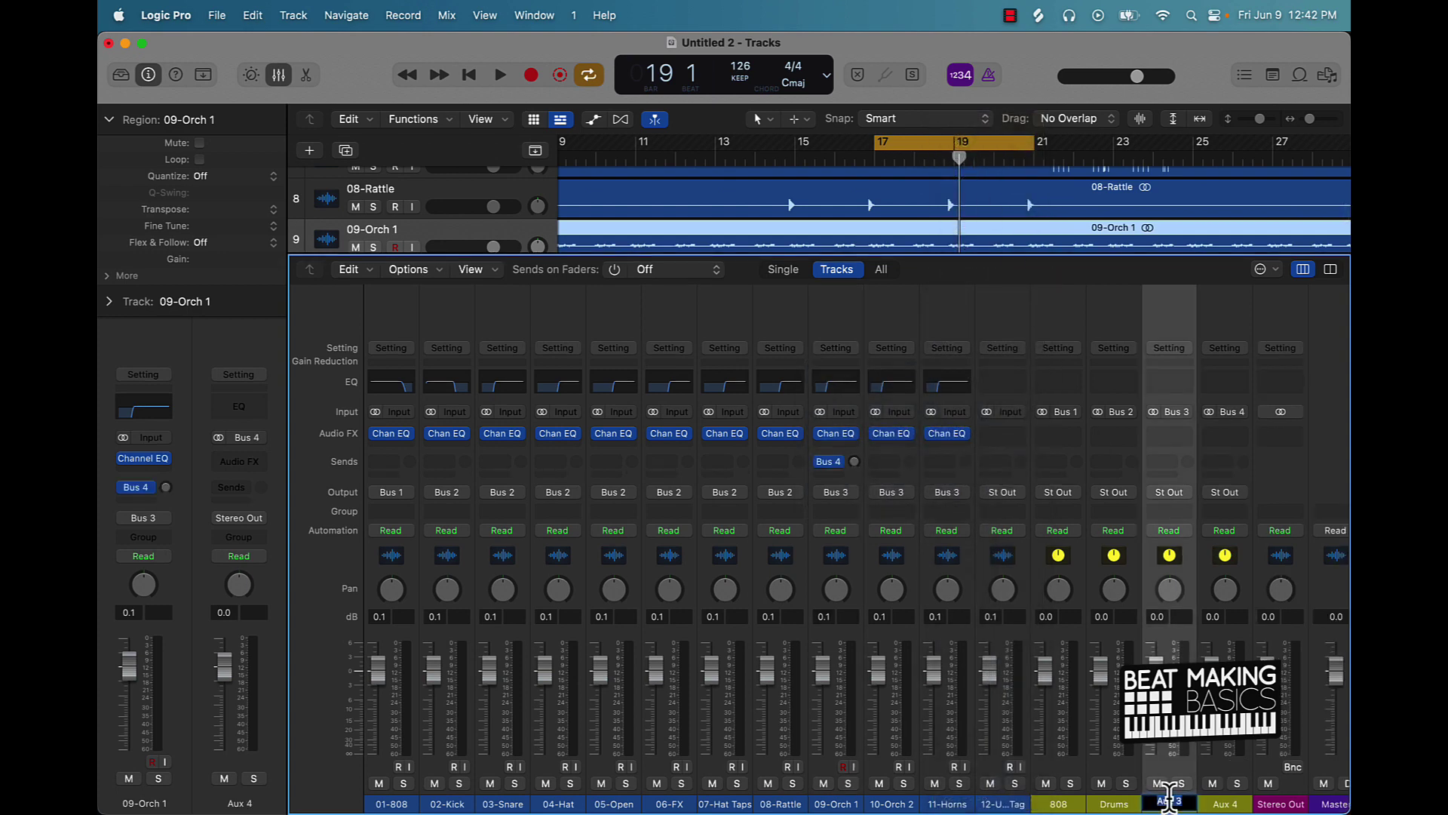
{"action": "type", "text": "Melody"}
{"action": "key", "text": "Return"}
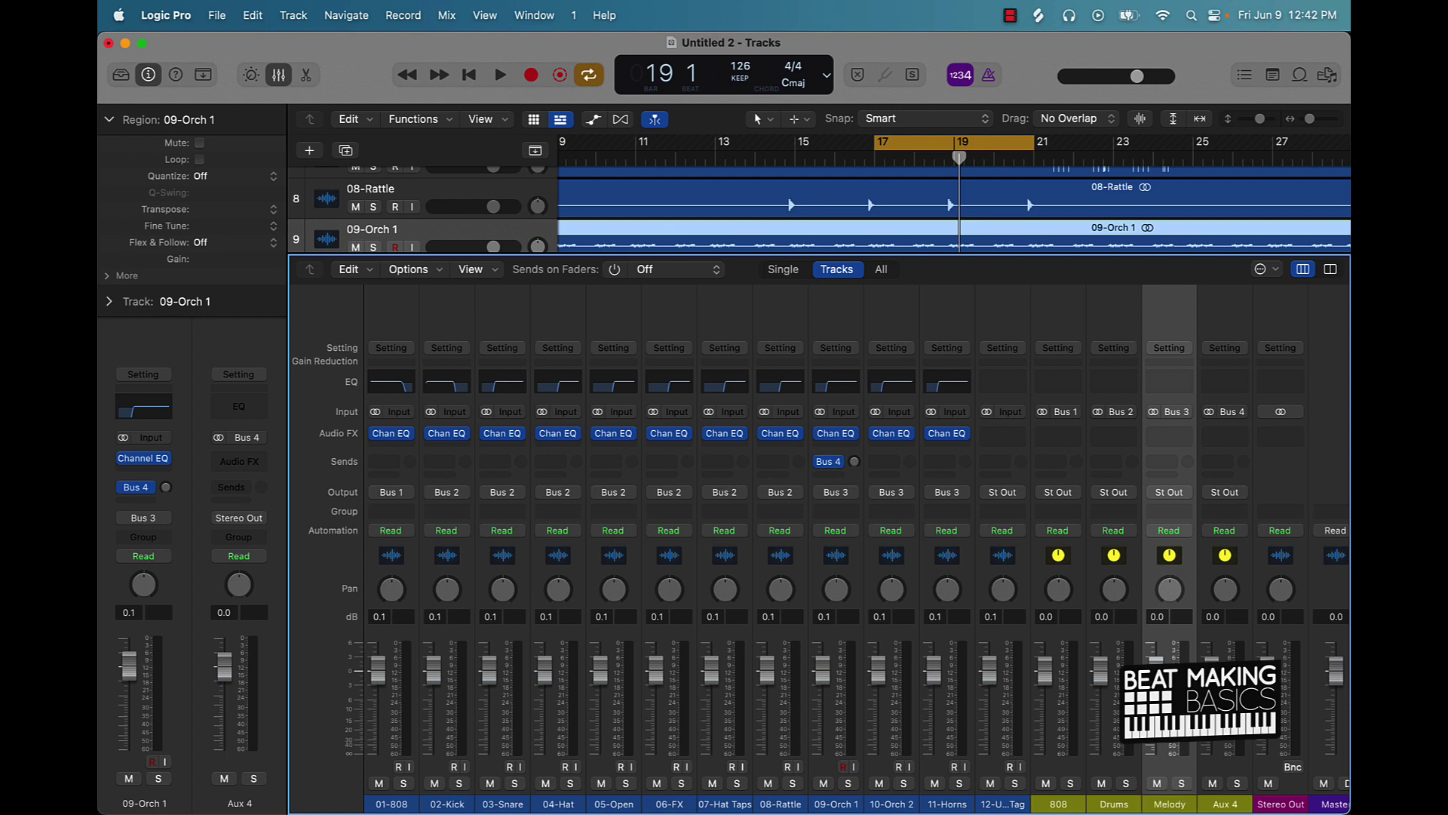
{"action": "double_click", "coordinate": [1225, 804]}
{"action": "type", "text": "Rev"}
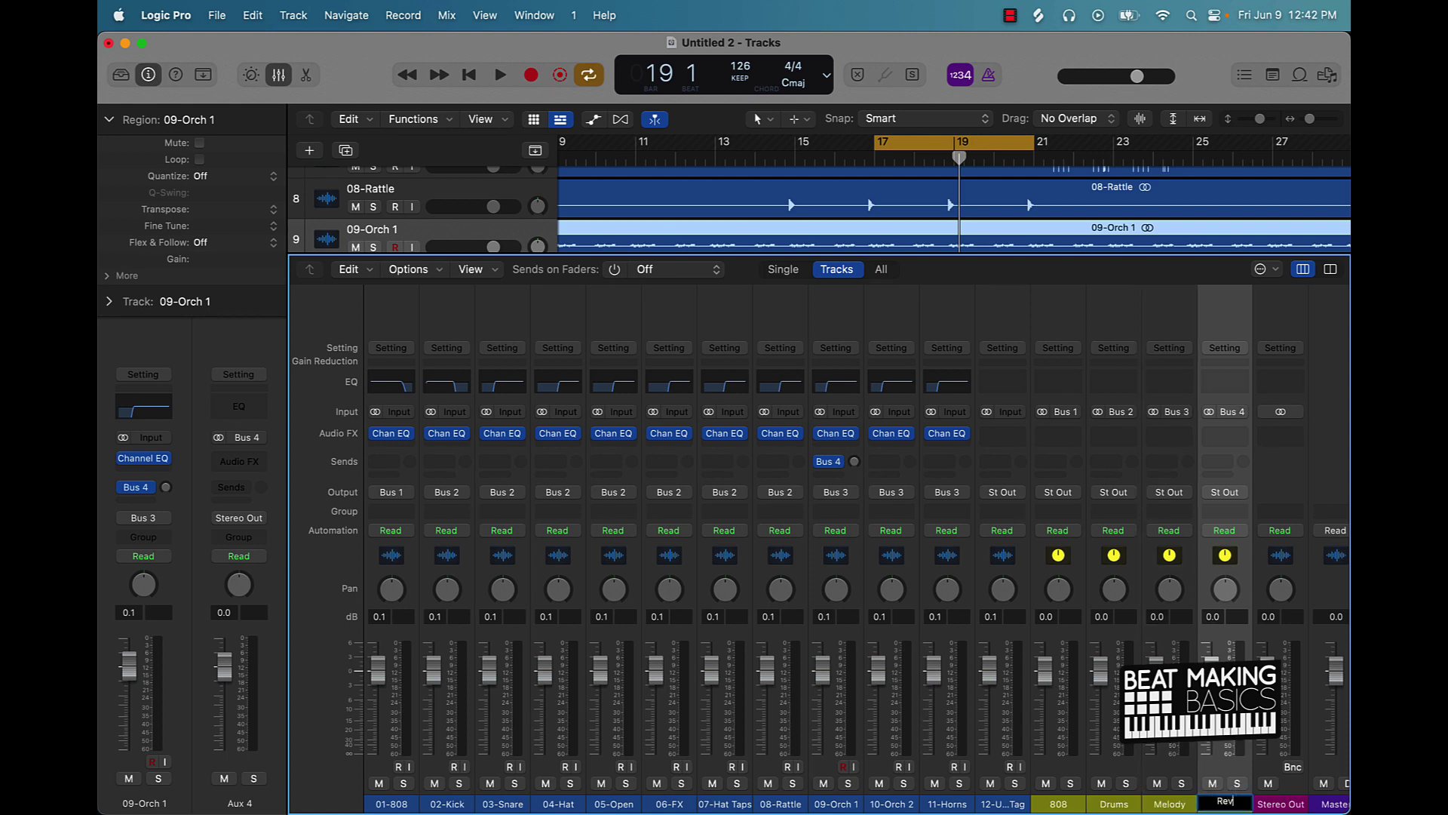
{"action": "type", "text": "erb"}
{"action": "key", "text": "Return"}
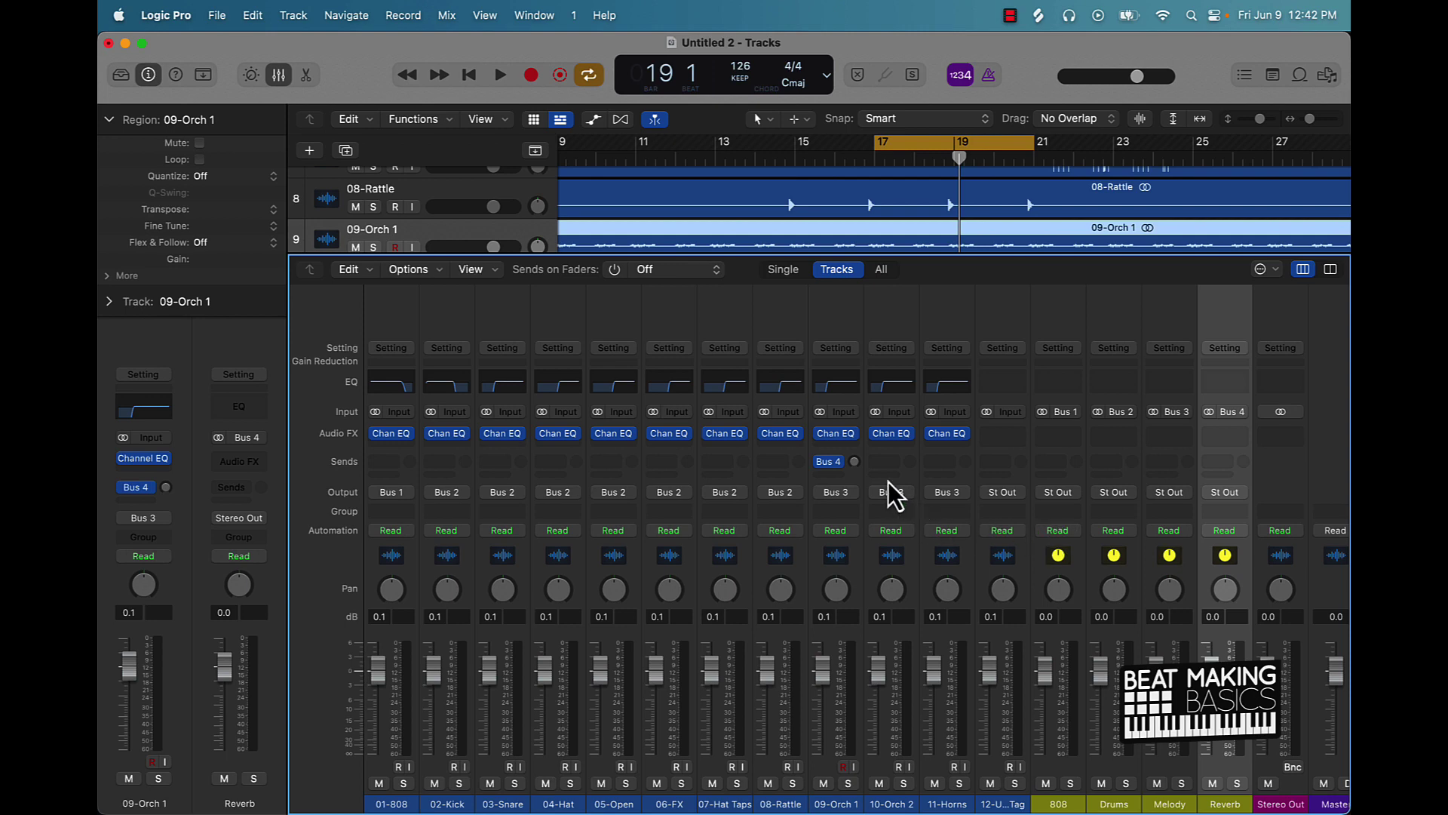
{"action": "left_click", "coordinate": [830, 462]}
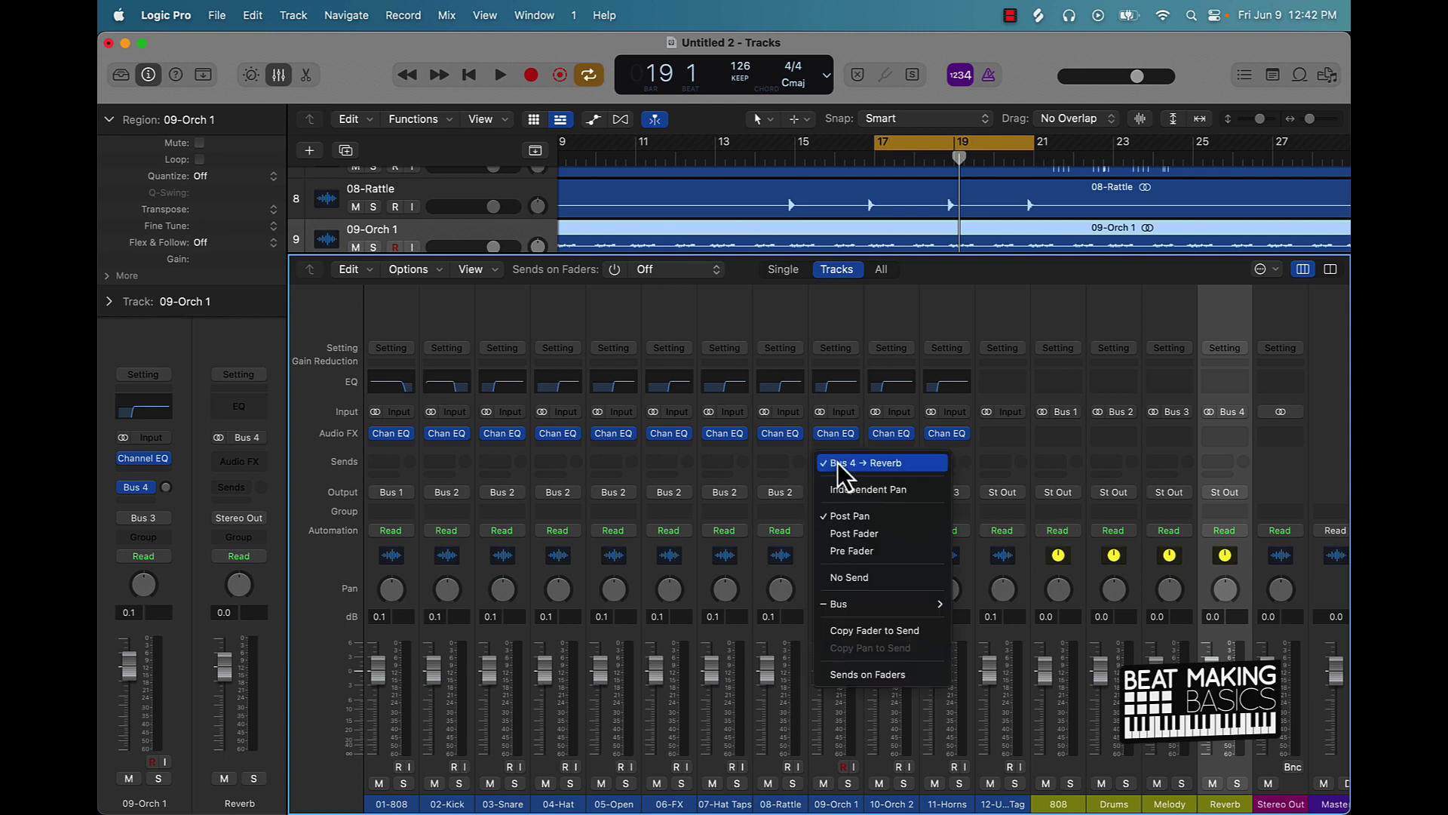
{"action": "left_click", "coordinate": [849, 577]}
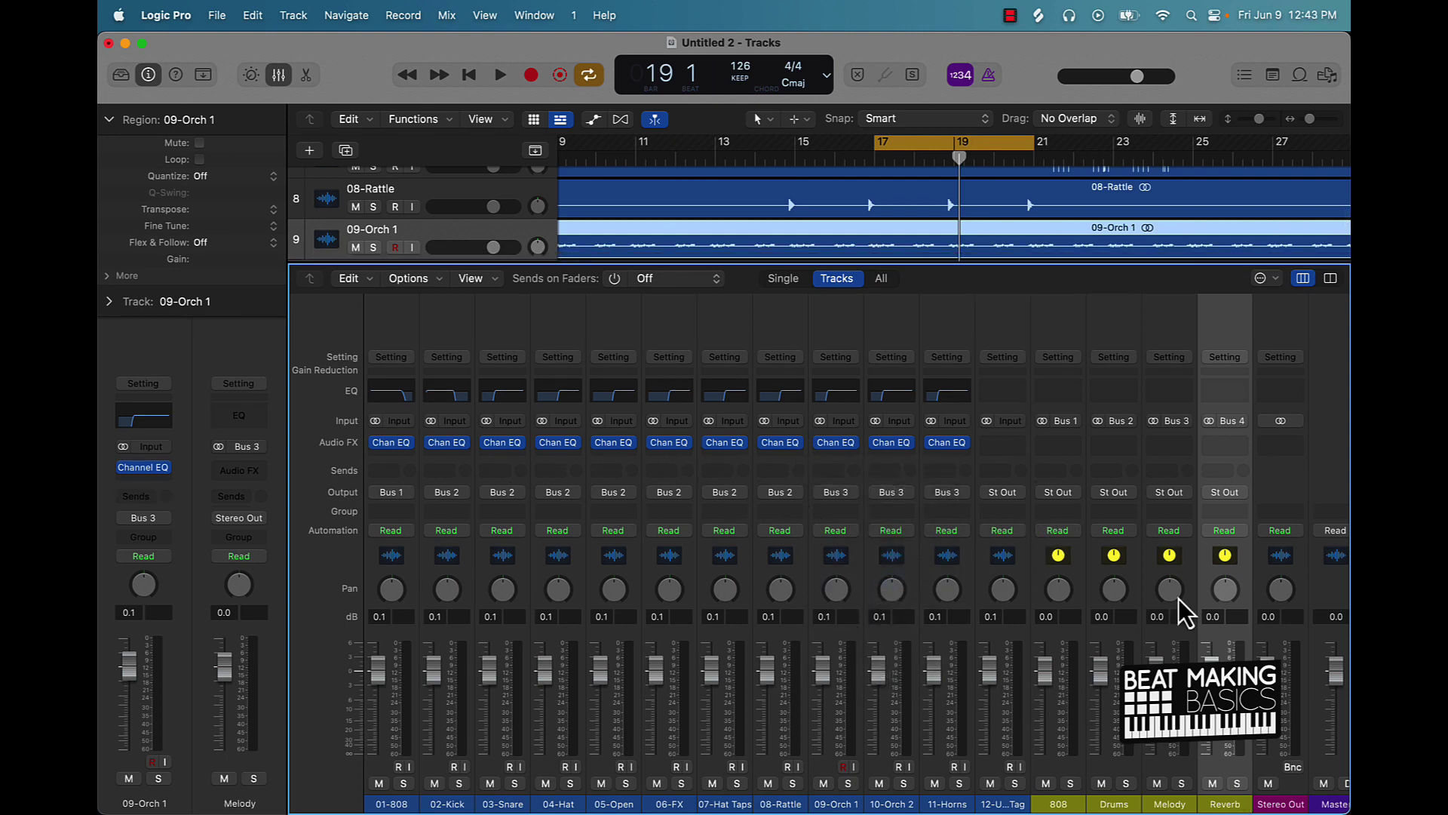
Step: Insert a stereo Space Designer reverb into the Bus 4 Reverb aux's Audio FX slot
{"action": "left_click", "coordinate": [1222, 443]}
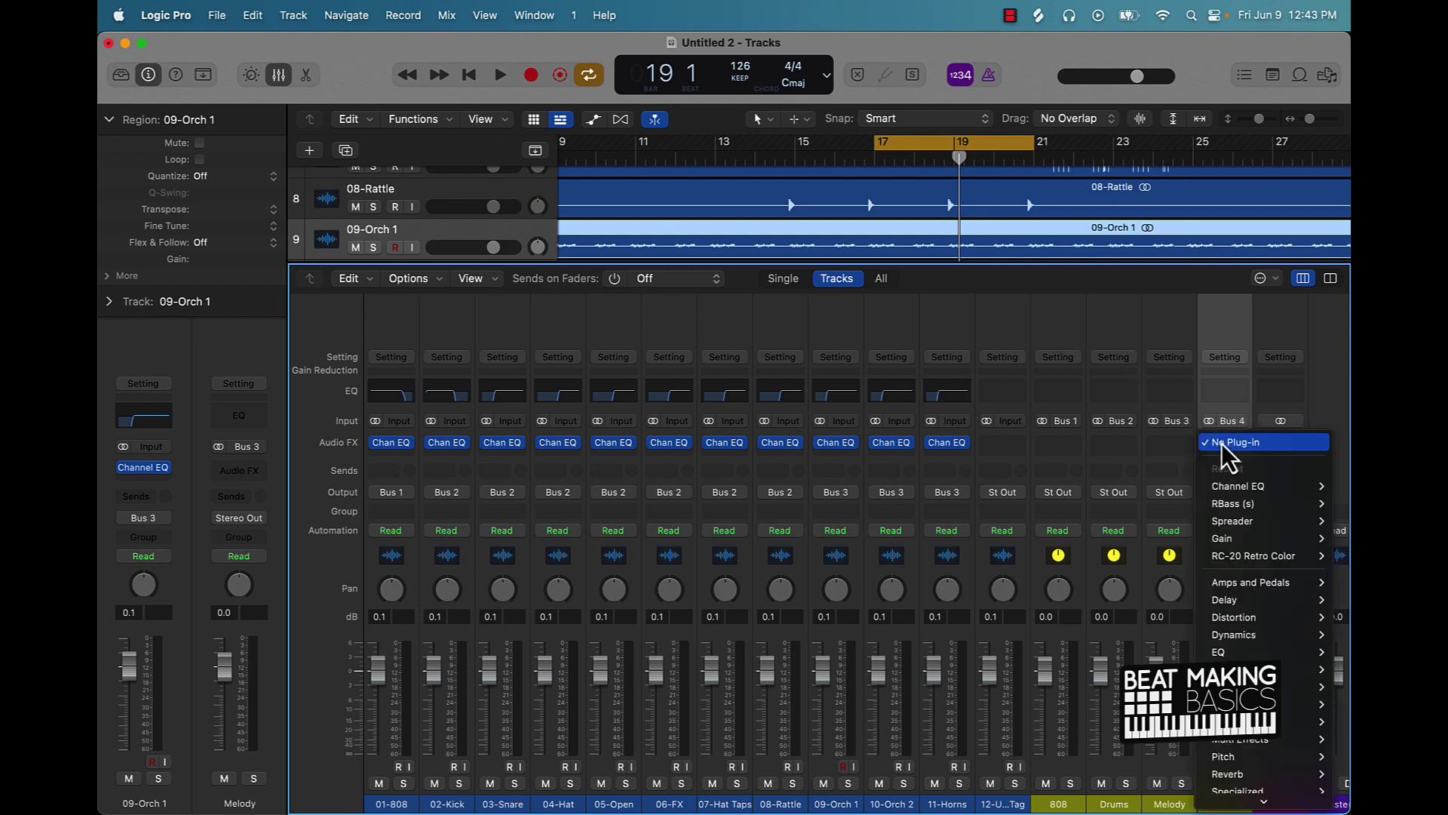
{"action": "mouse_move", "coordinate": [1240, 777]}
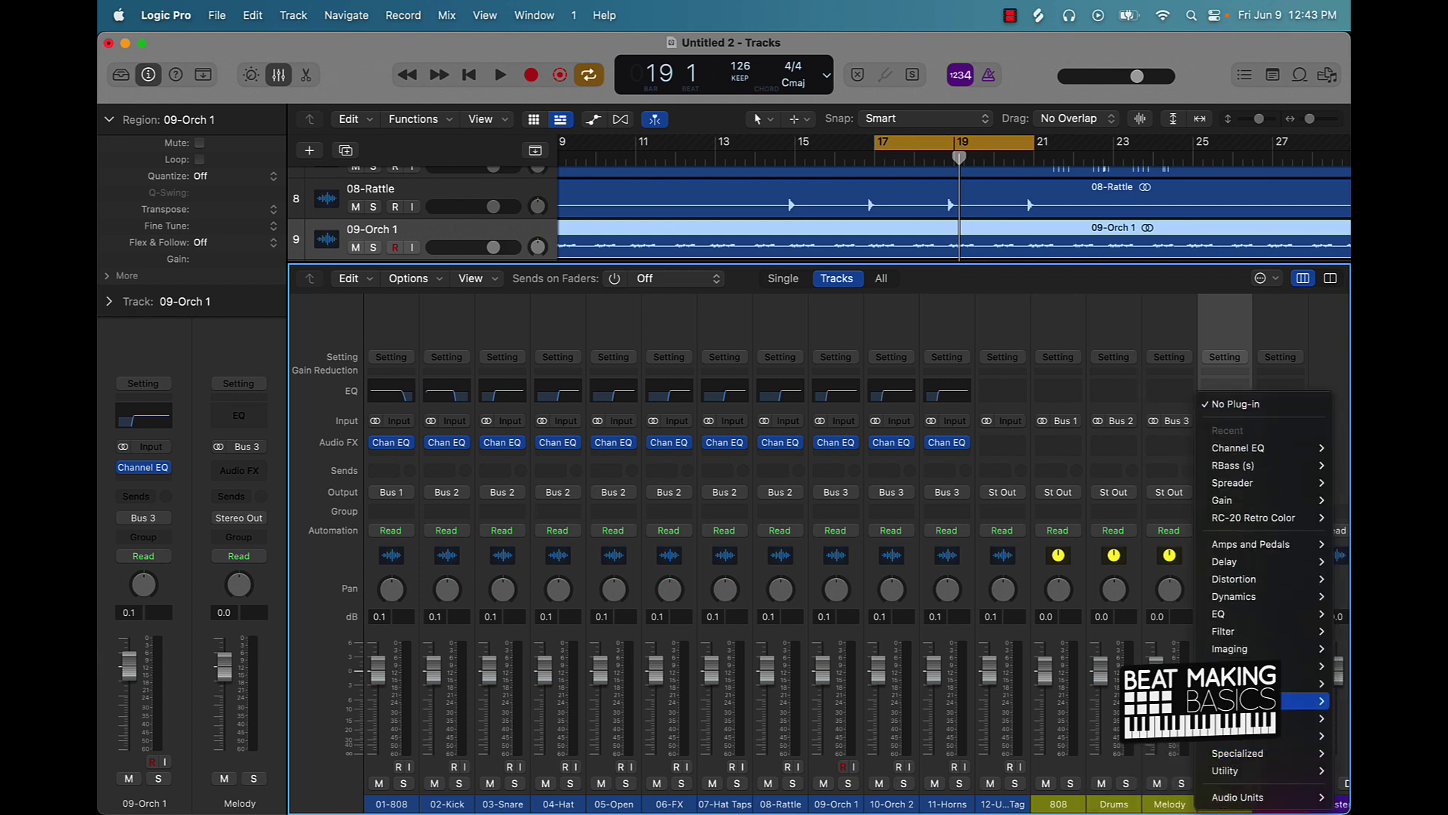
{"action": "mouse_move", "coordinate": [1237, 626]}
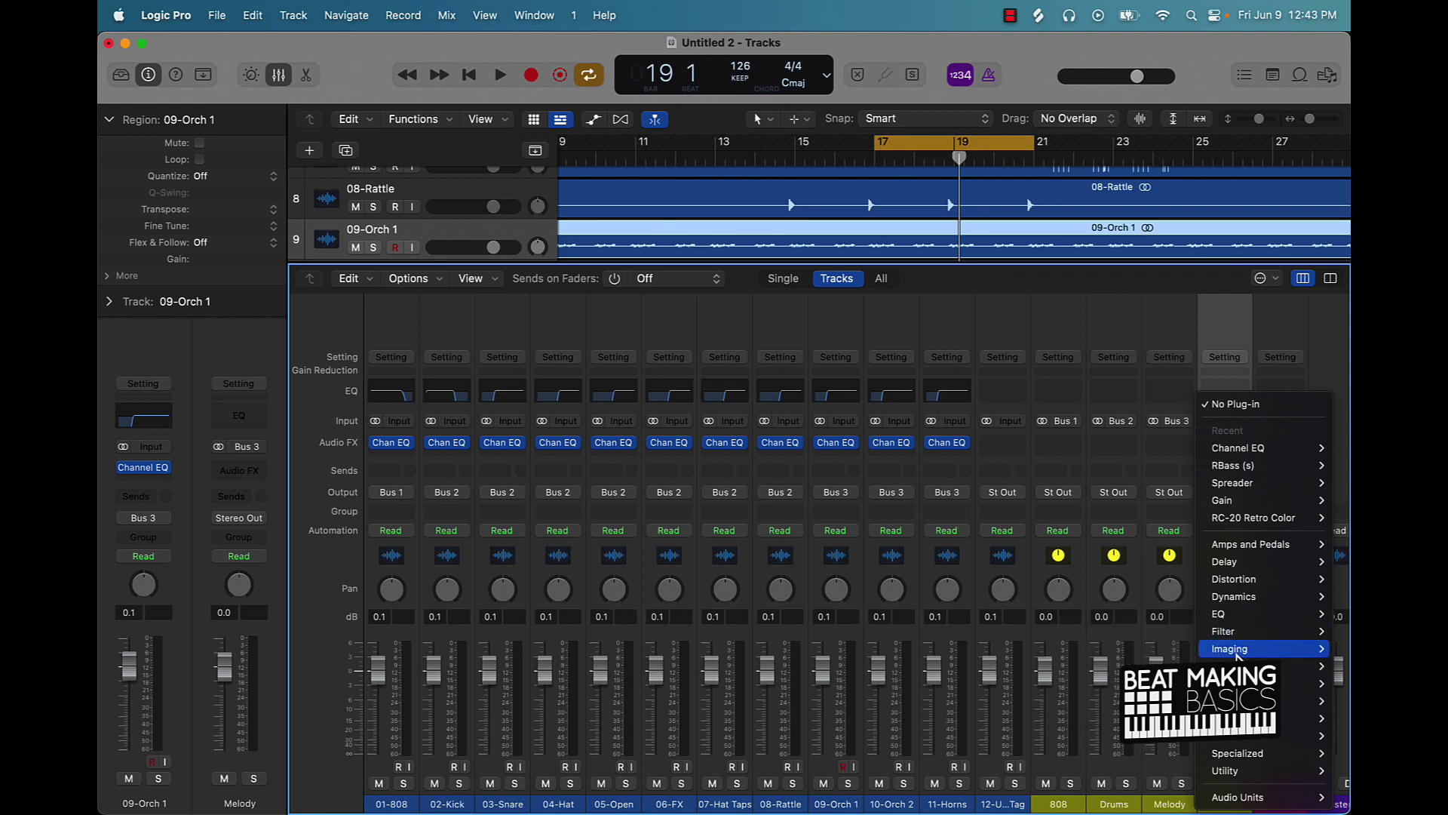
{"action": "mouse_move", "coordinate": [1247, 739]}
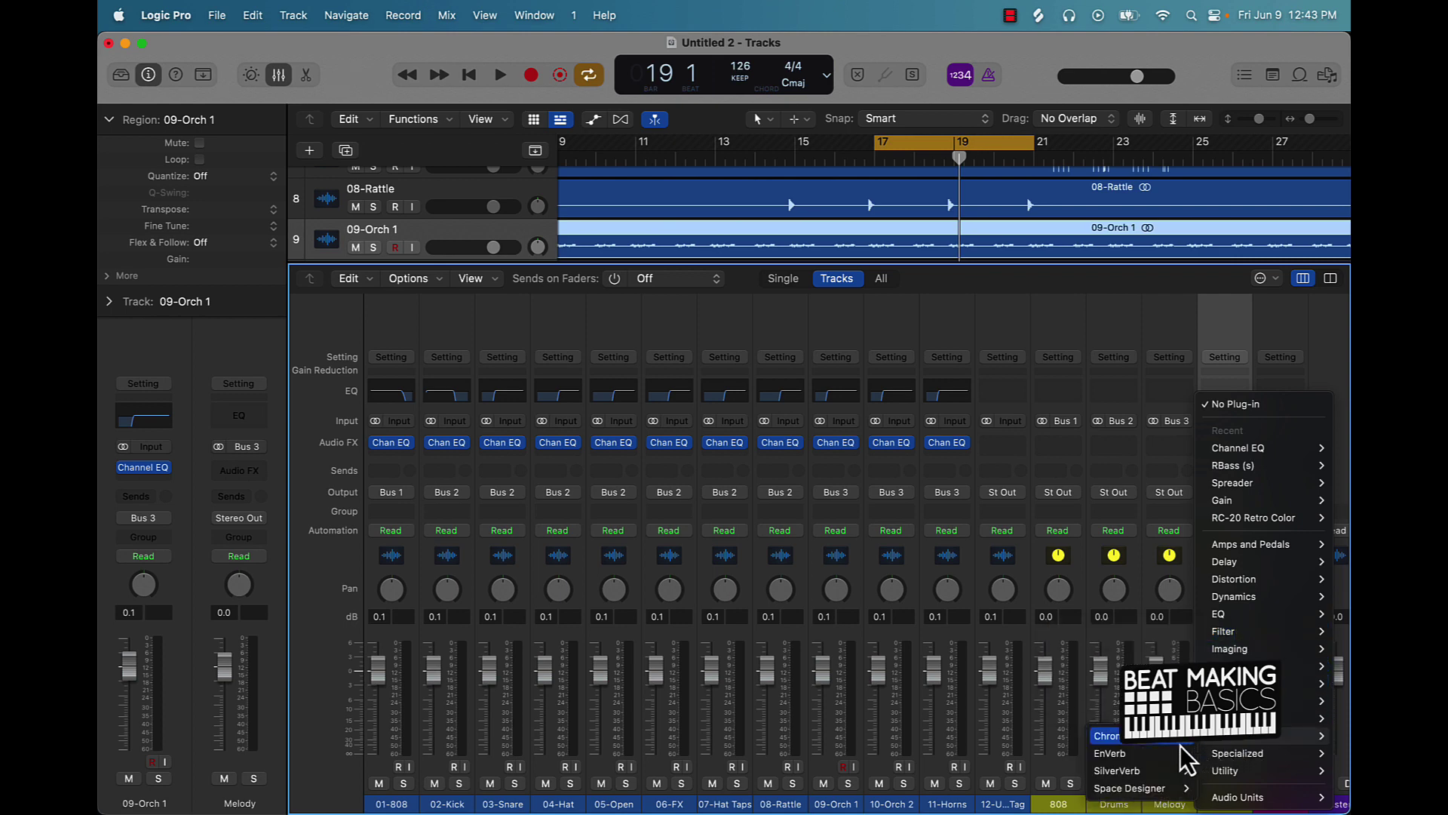
{"action": "mouse_move", "coordinate": [1142, 788]}
{"action": "left_click", "coordinate": [1073, 781]}
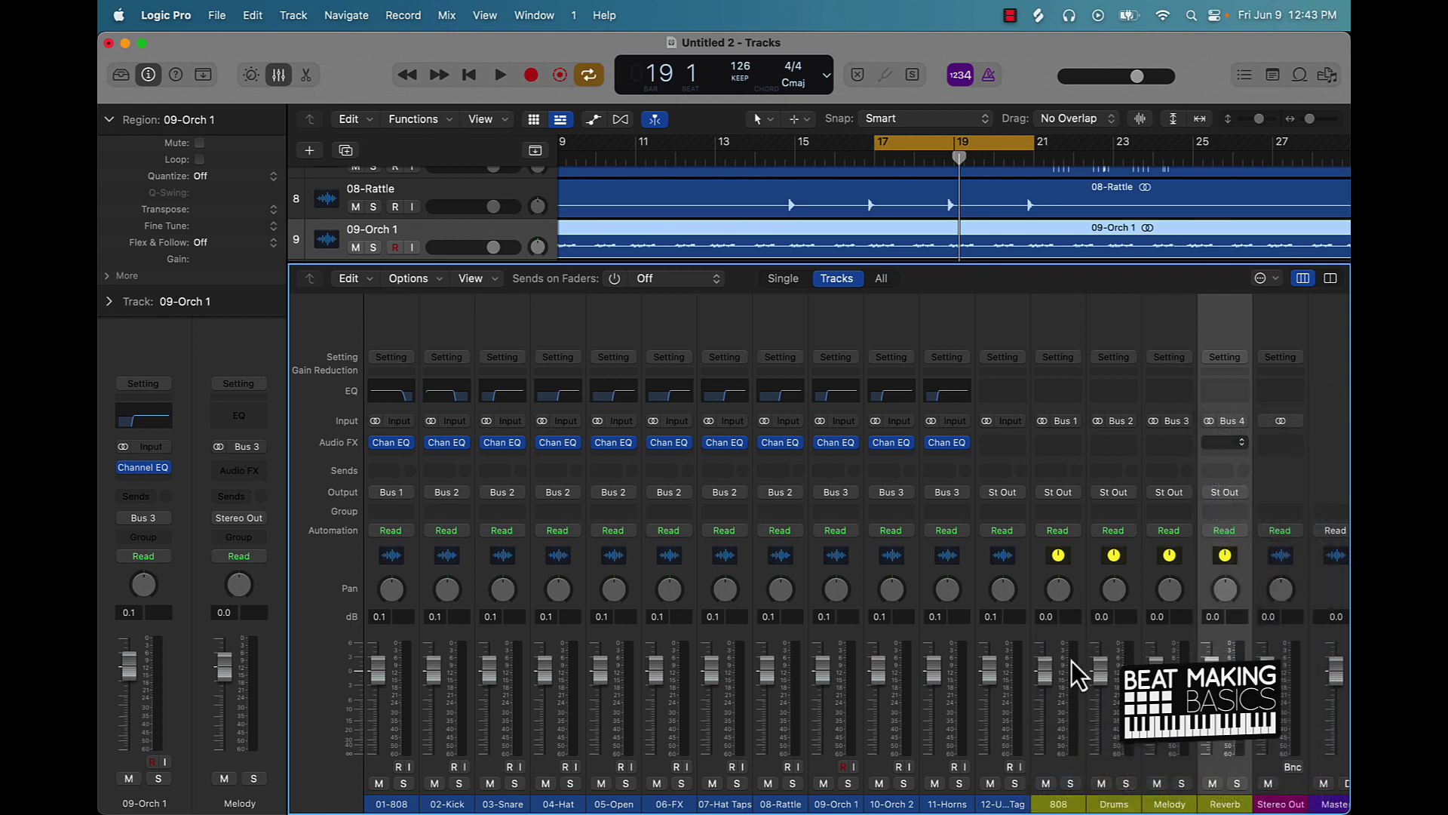
{"action": "left_click", "coordinate": [518, 184]}
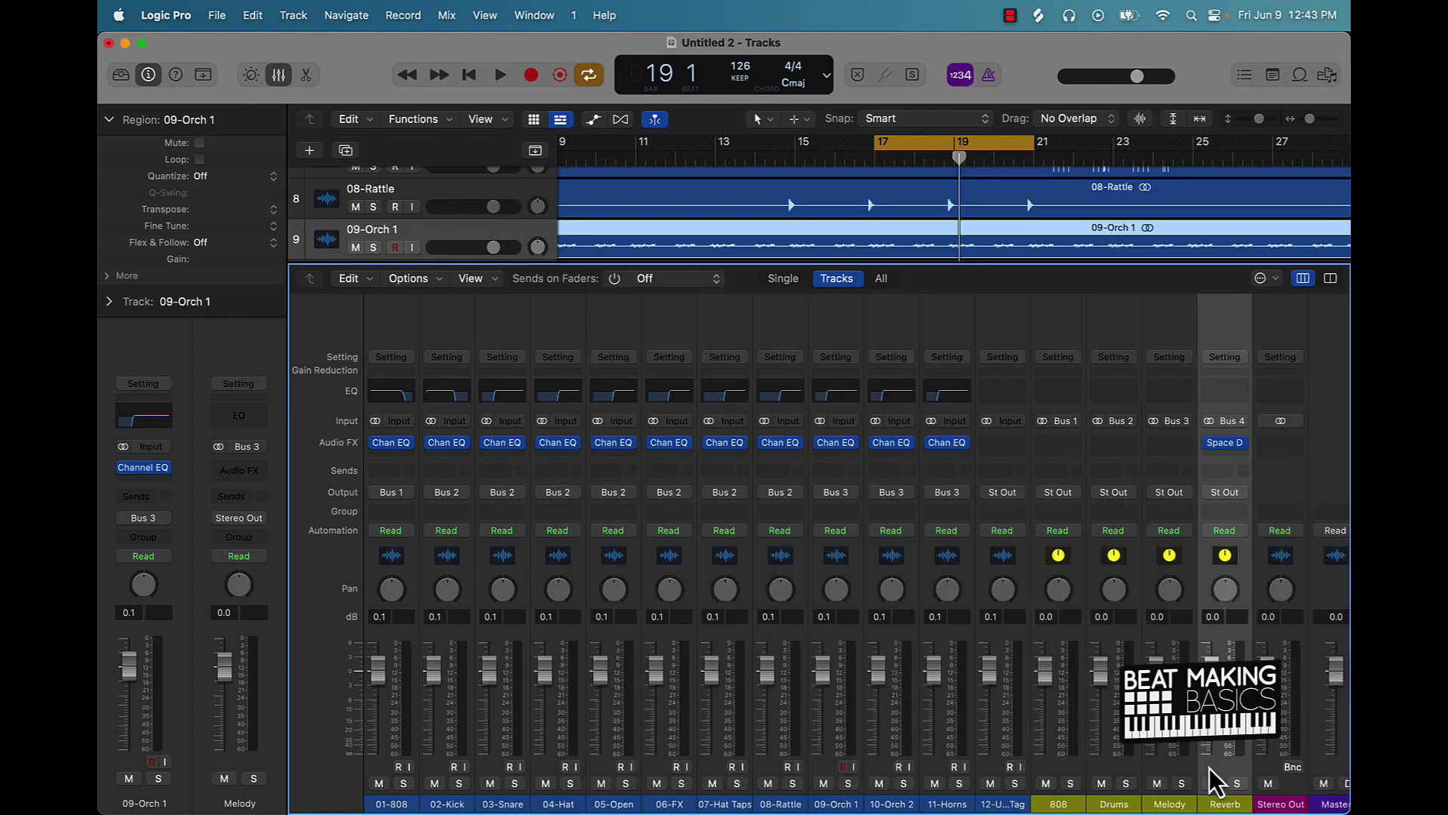
Step: Add a Bus 4 → Reverb send to all twelve stem channels, 01-808 through 12-Tag
{"action": "left_click", "coordinate": [504, 470]}
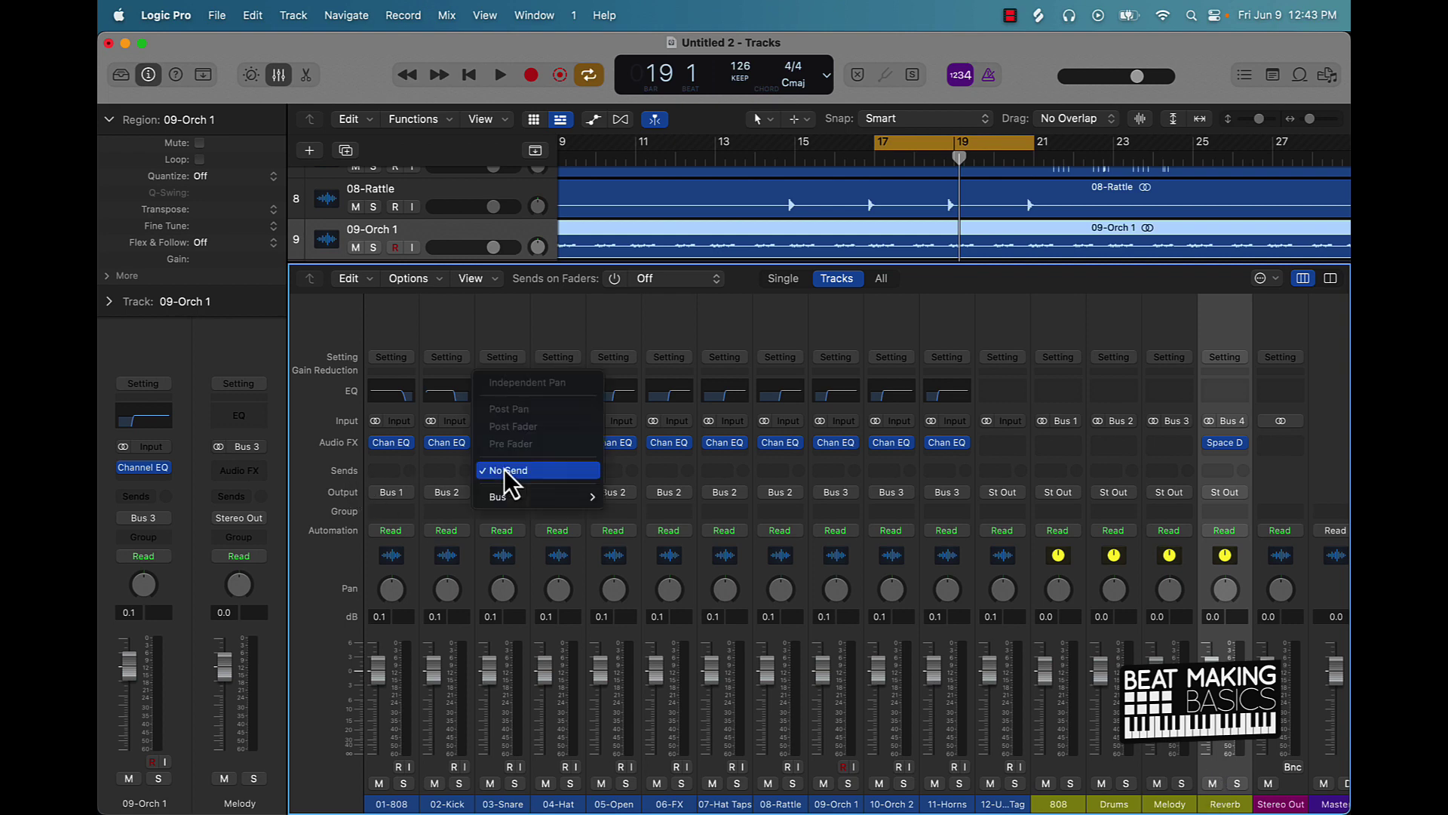
{"action": "mouse_move", "coordinate": [504, 498]}
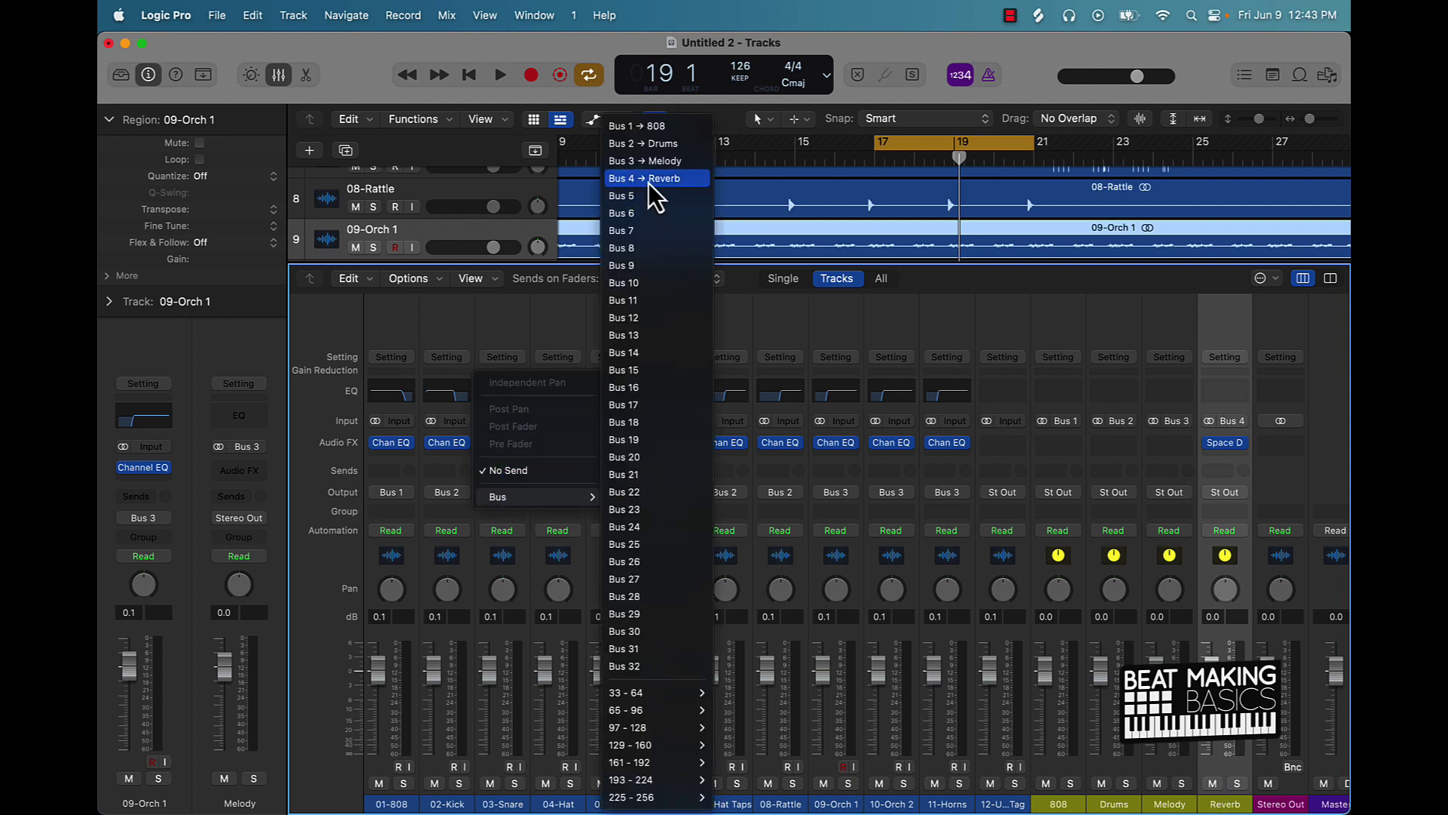
{"action": "left_click", "coordinate": [353, 470]}
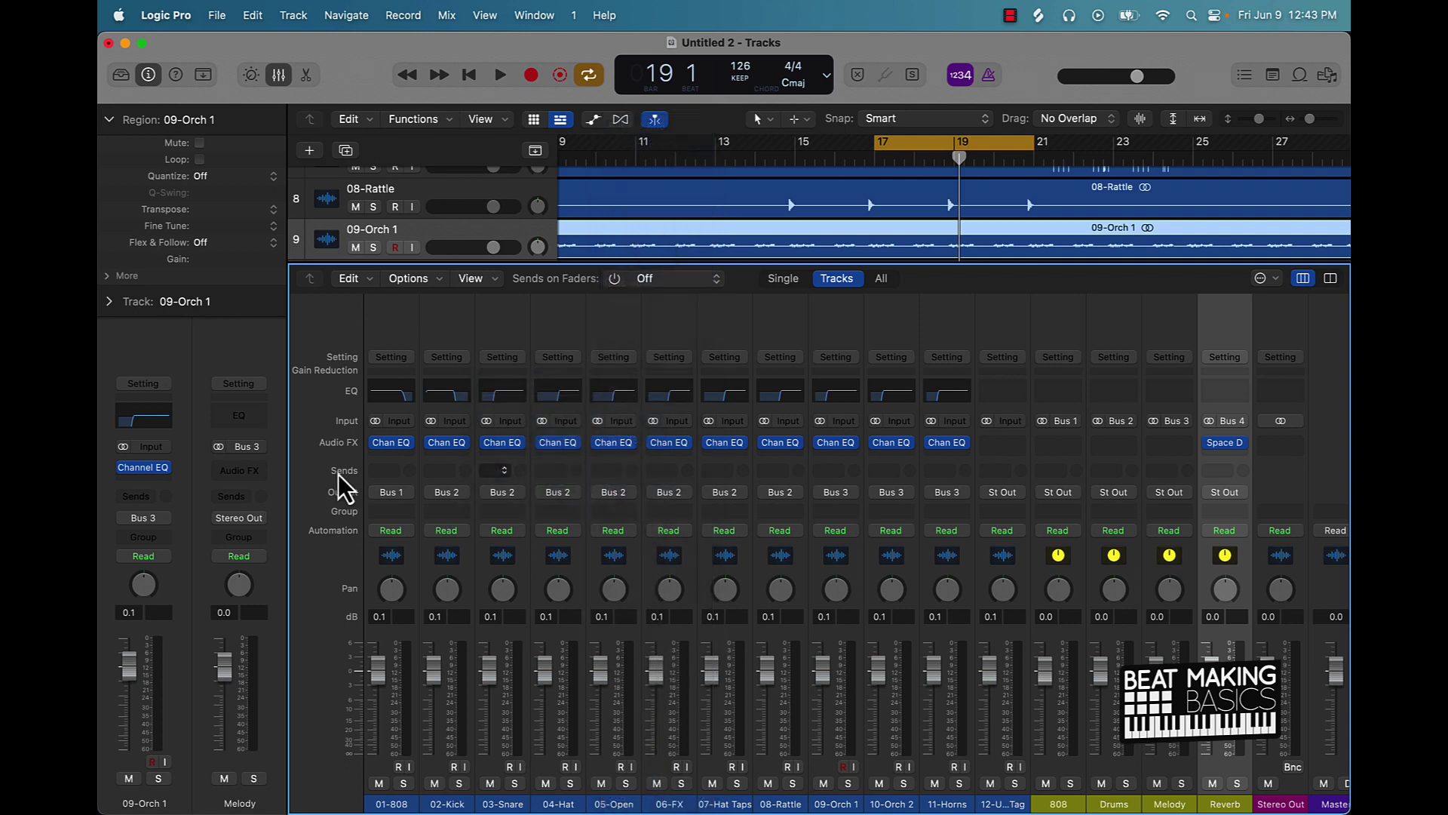
{"action": "left_click_drag", "start_coordinate": [392, 804], "coordinate": [1020, 801]}
{"action": "left_click", "coordinate": [382, 470]}
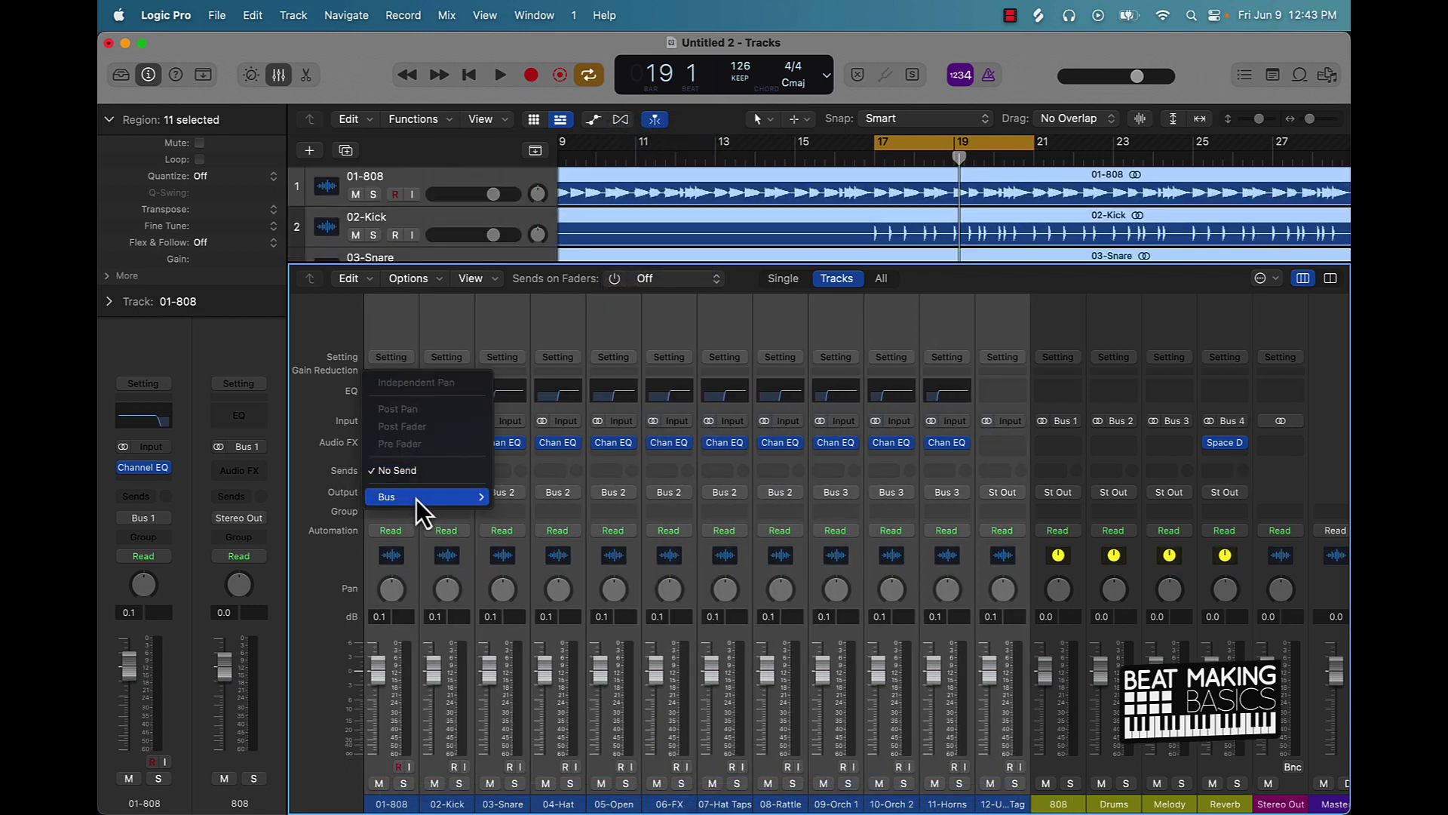
{"action": "mouse_move", "coordinate": [416, 498]}
{"action": "left_click", "coordinate": [547, 178]}
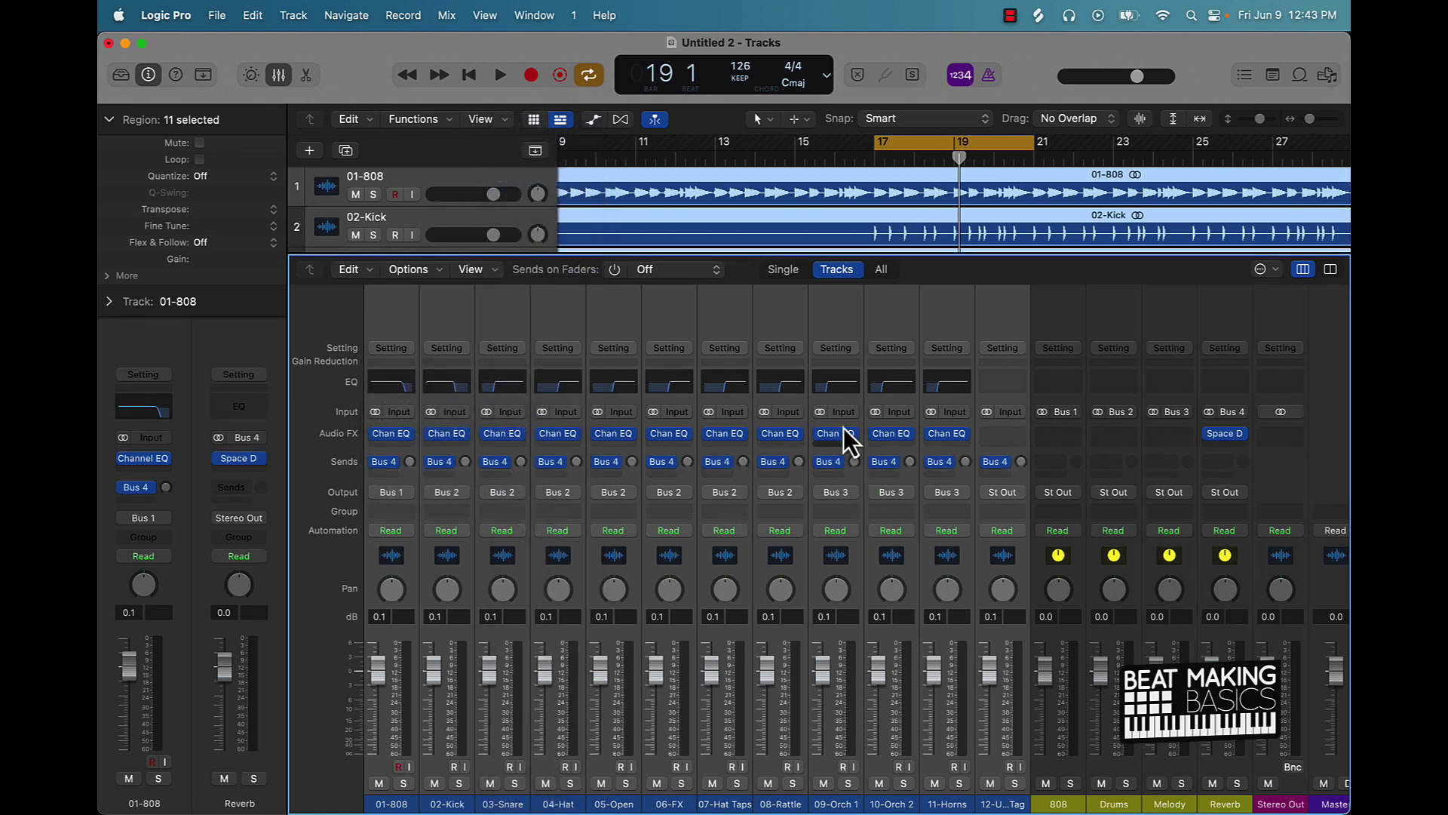
{"action": "left_click", "coordinate": [1063, 762]}
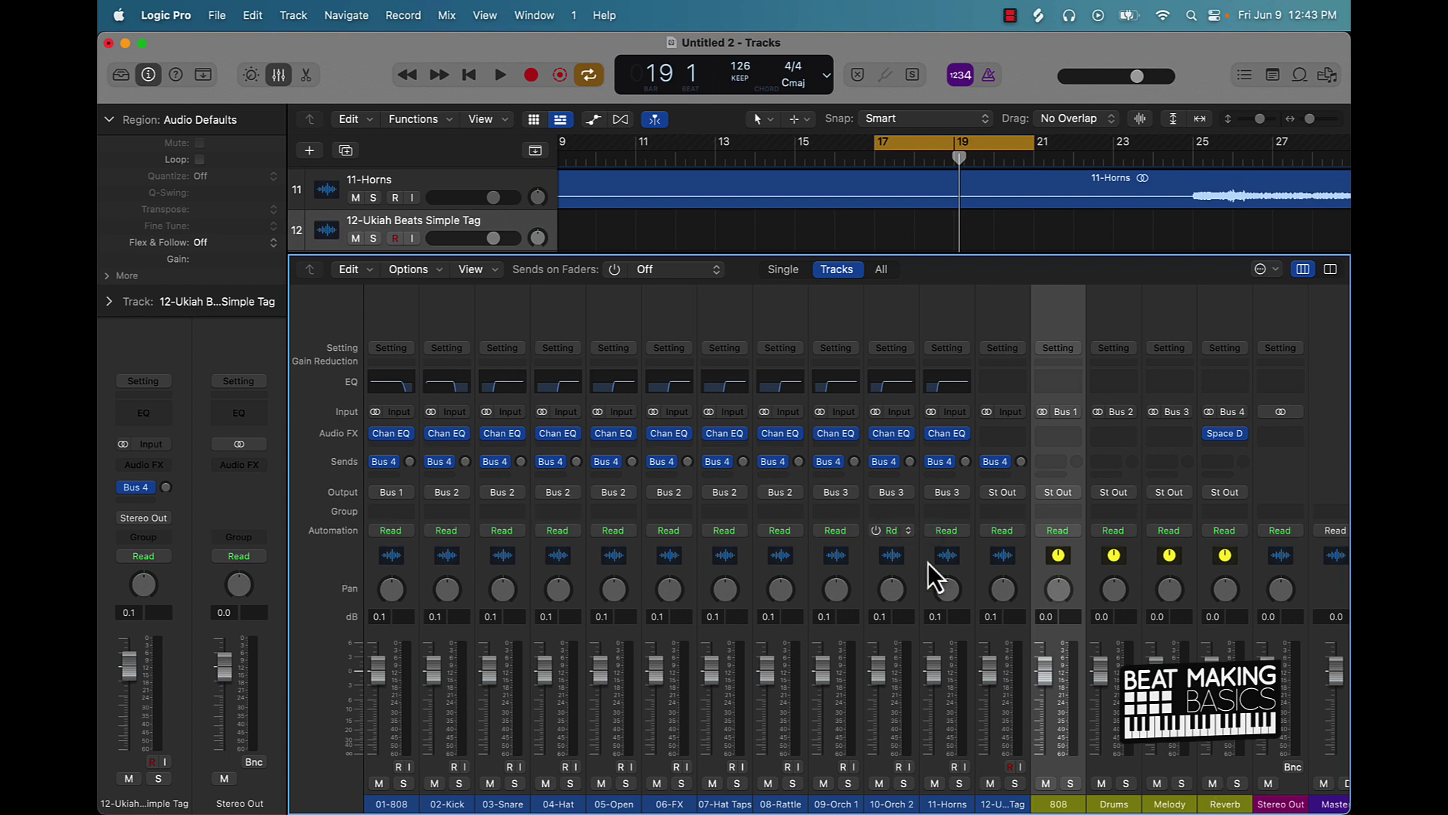
Step: Drag all twelve stem faders down to -∞ dB together and close the Mixer
{"action": "left_click_drag", "start_coordinate": [998, 774], "coordinate": [375, 755]}
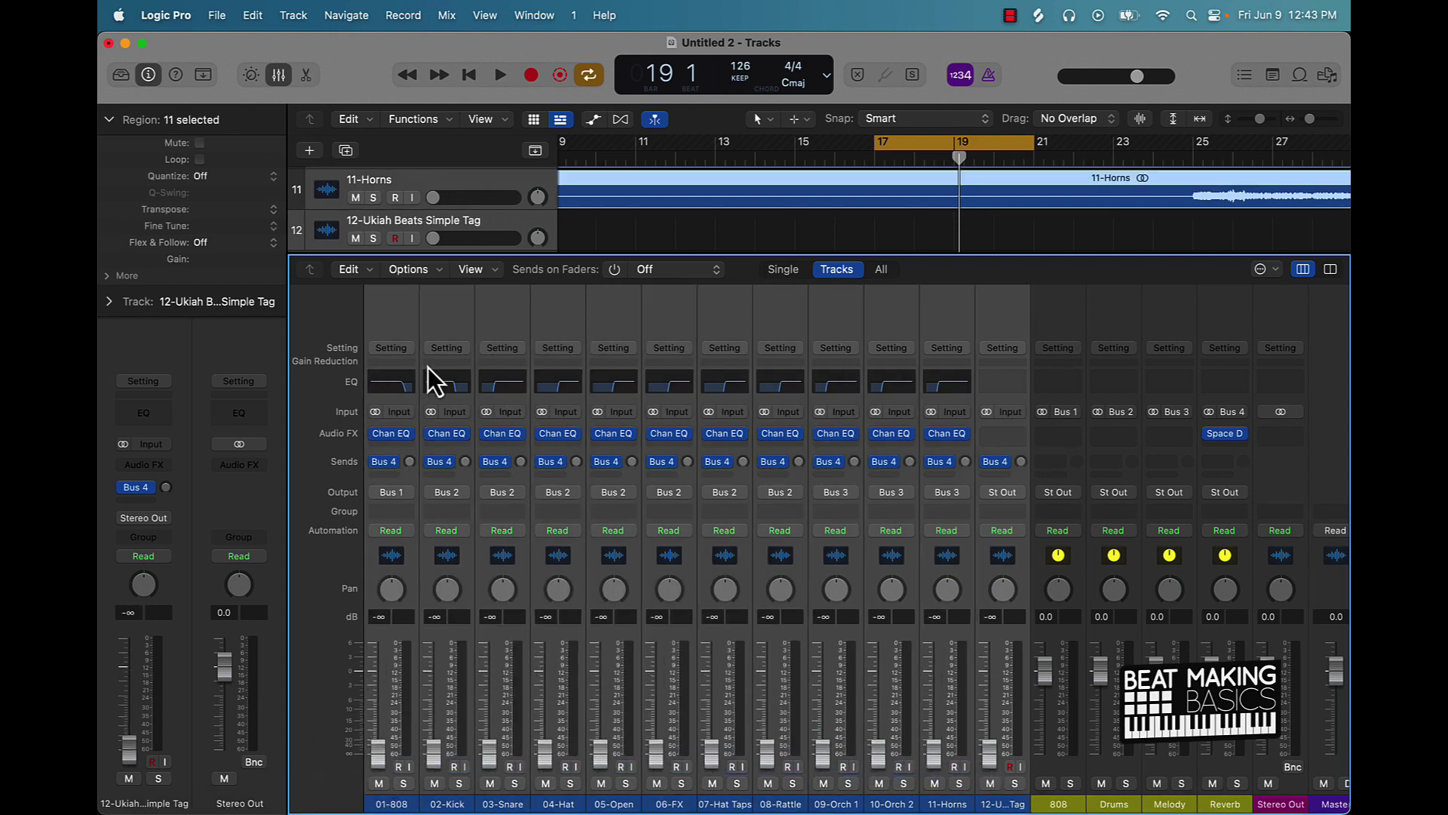
{"action": "left_click", "coordinate": [279, 74]}
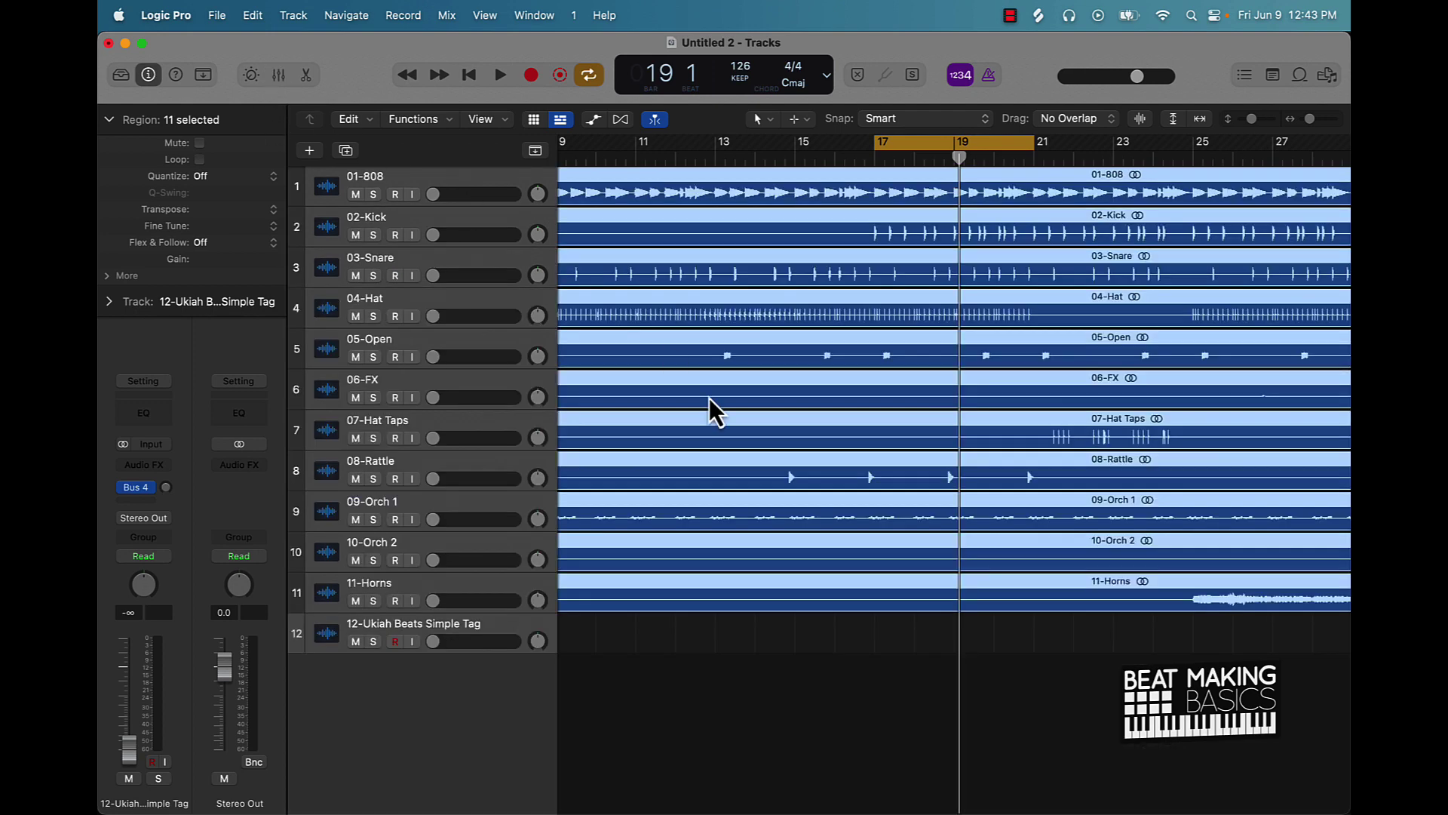
Step: Delete every region in the project
{"action": "left_click", "coordinate": [718, 678]}
{"action": "key", "text": "super+a"}
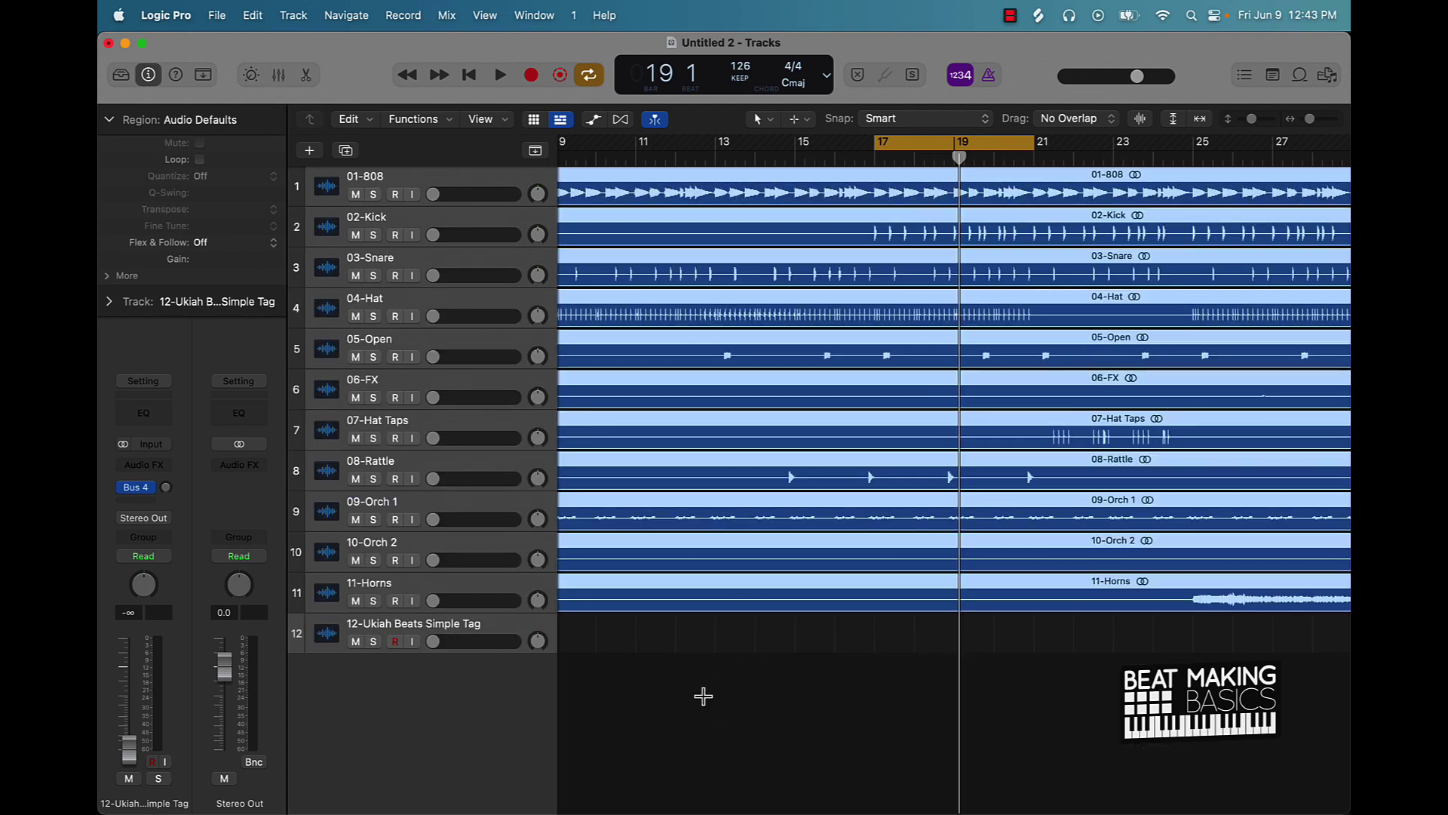
{"action": "key", "text": "Delete"}
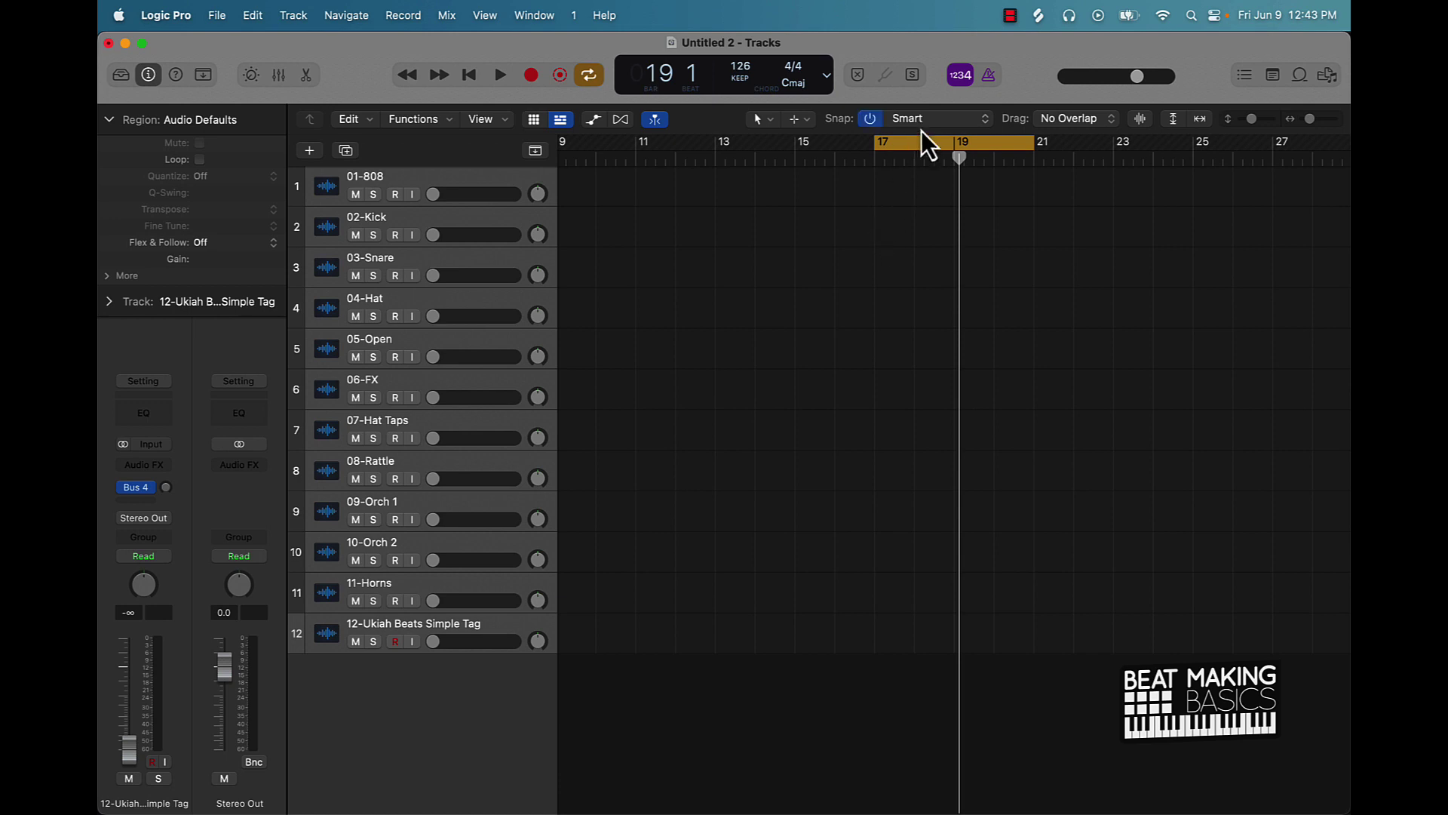
Step: Move the cycle range to bars 9–13, set the project end to bar 81, and select track 12
{"action": "scroll", "coordinate": [943, 151], "scroll_direction": "left", "scroll_amount": 8}
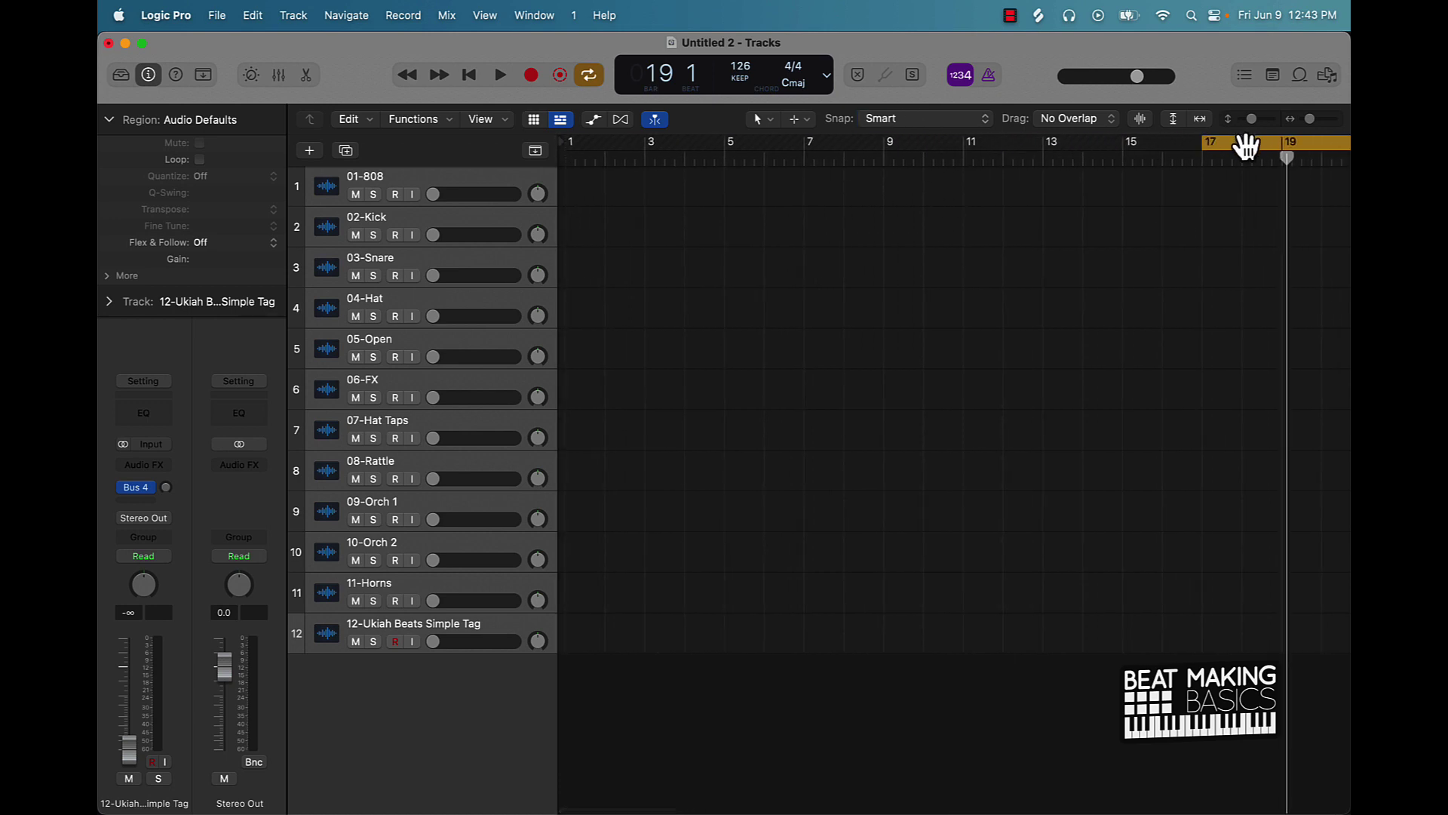
{"action": "left_click_drag", "start_coordinate": [1245, 142], "coordinate": [932, 172]}
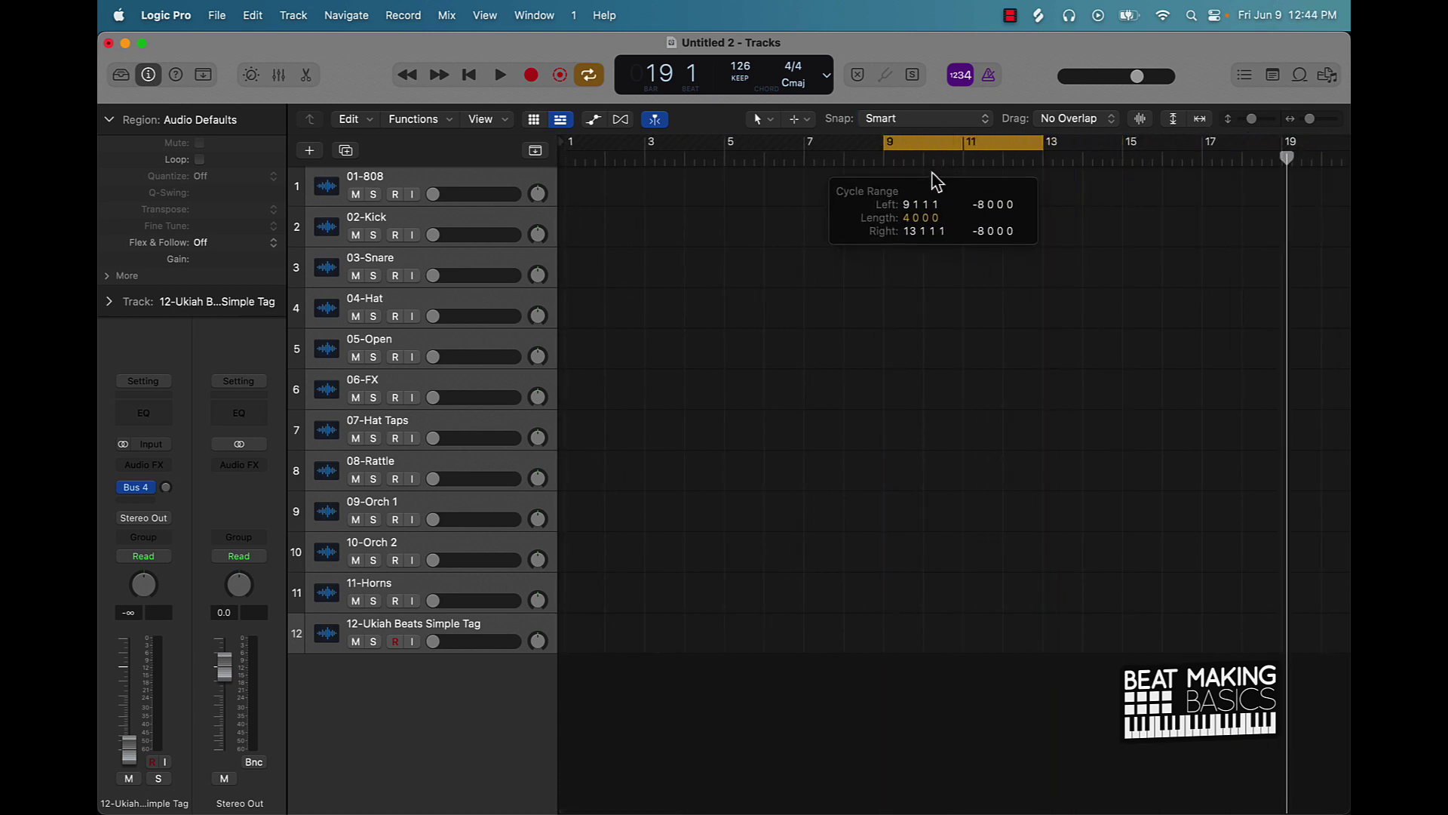
{"action": "left_click", "coordinate": [912, 274], "text": "ctrl+alt"}
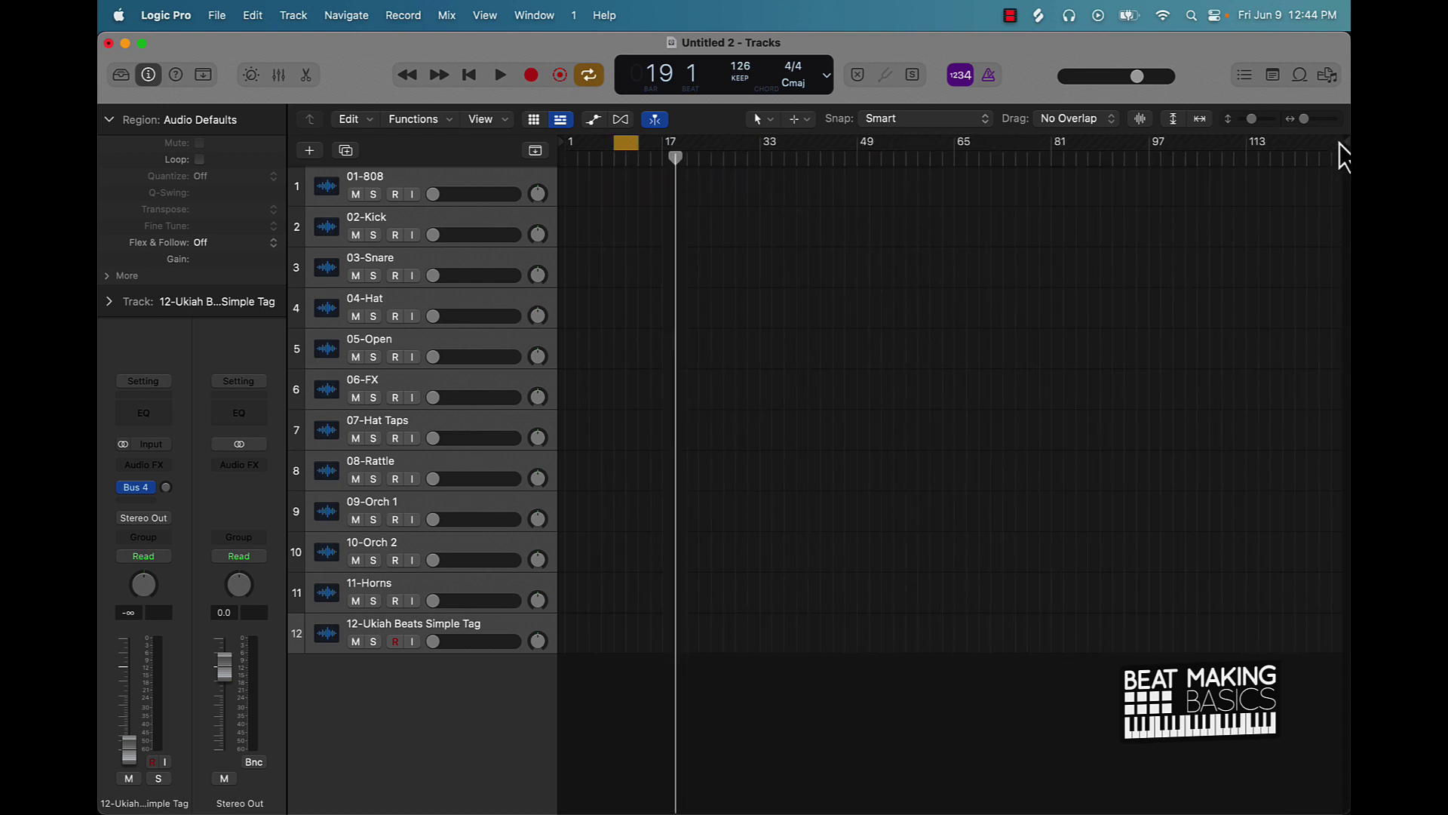
{"action": "left_click_drag", "start_coordinate": [1342, 143], "coordinate": [1049, 221]}
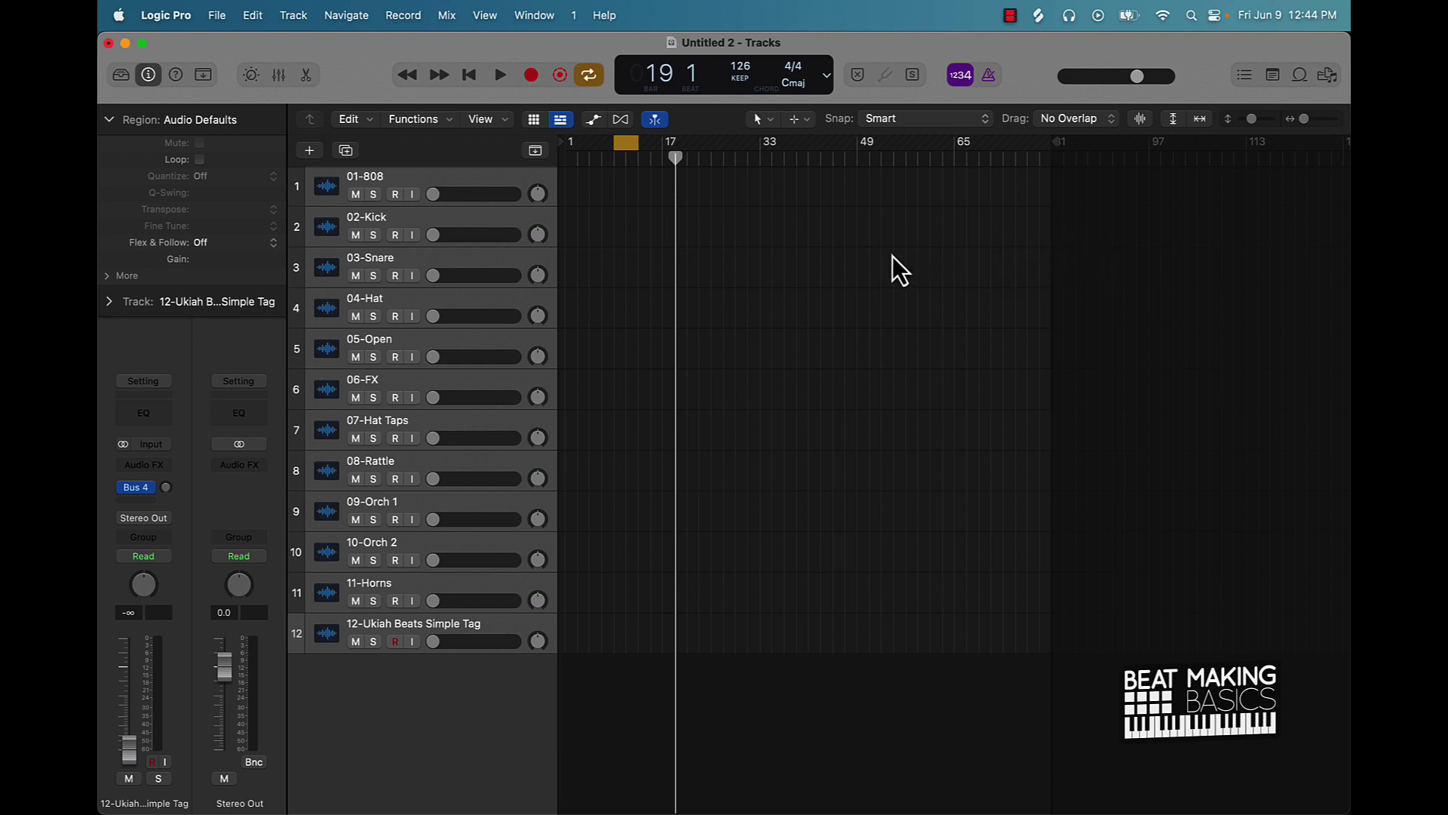
{"action": "left_click", "coordinate": [328, 649]}
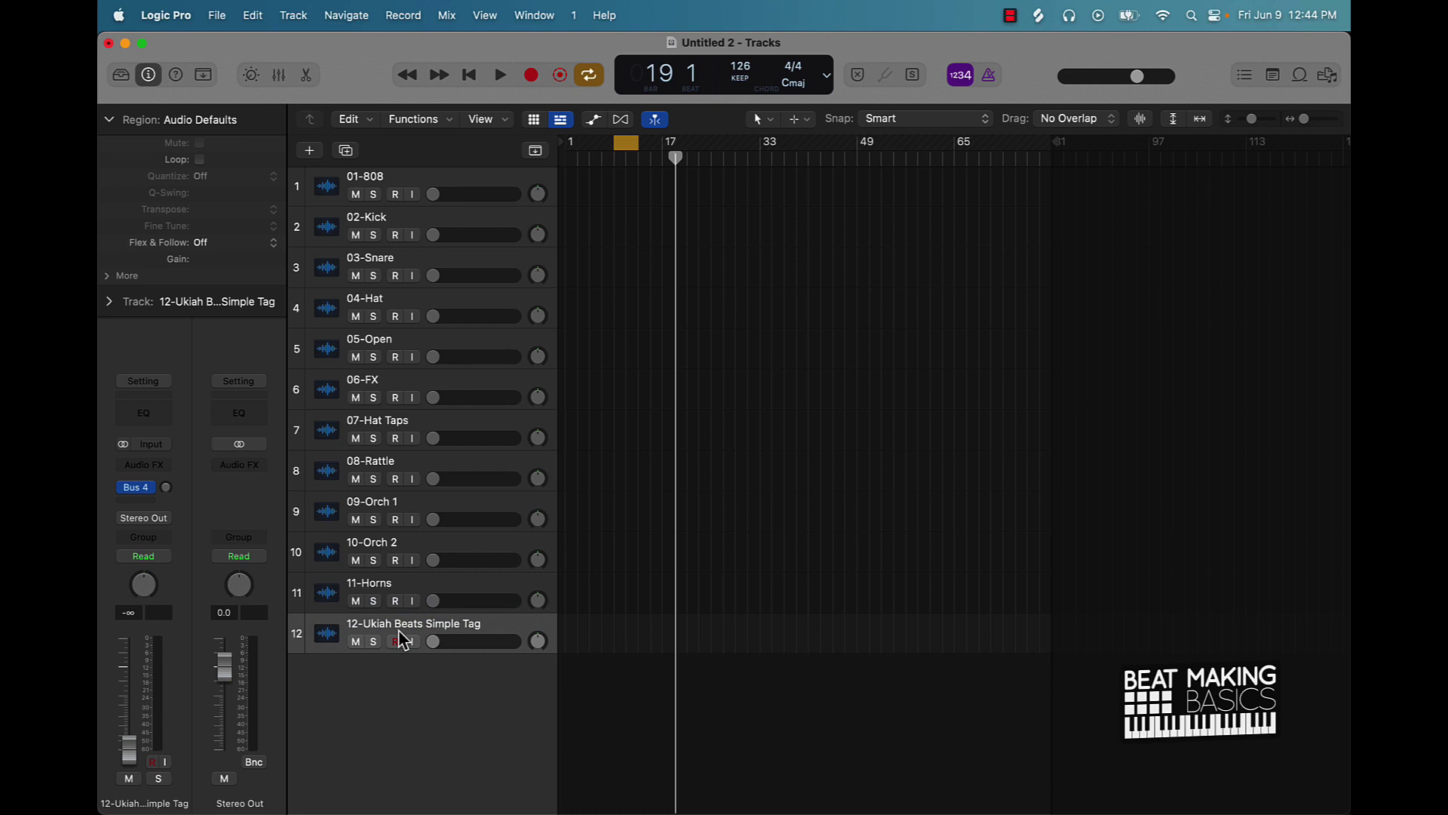
Step: Rename track 12 to Tag
{"action": "double_click", "coordinate": [399, 626]}
{"action": "type", "text": "Tag"}
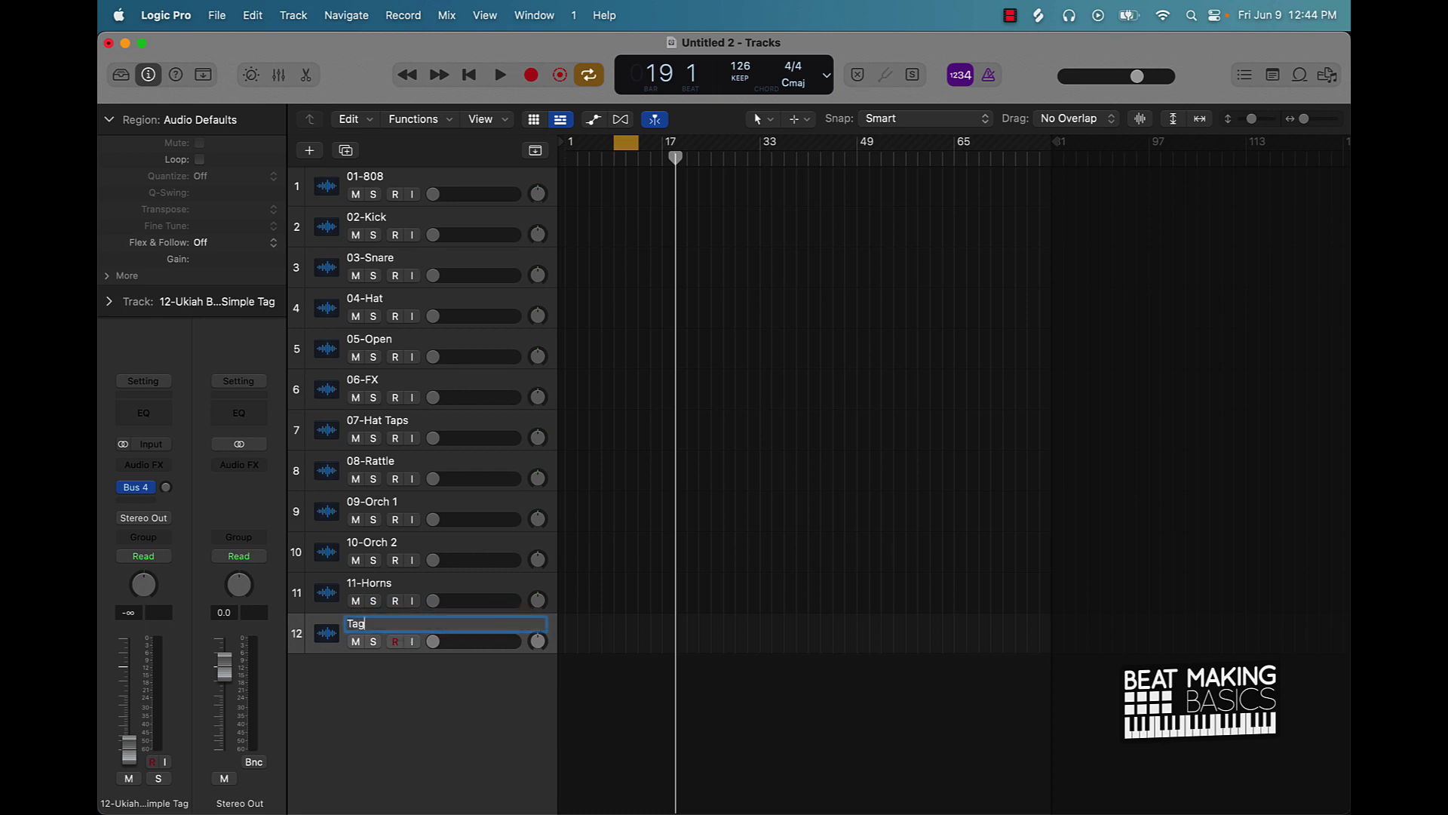
{"action": "key", "text": "Return"}
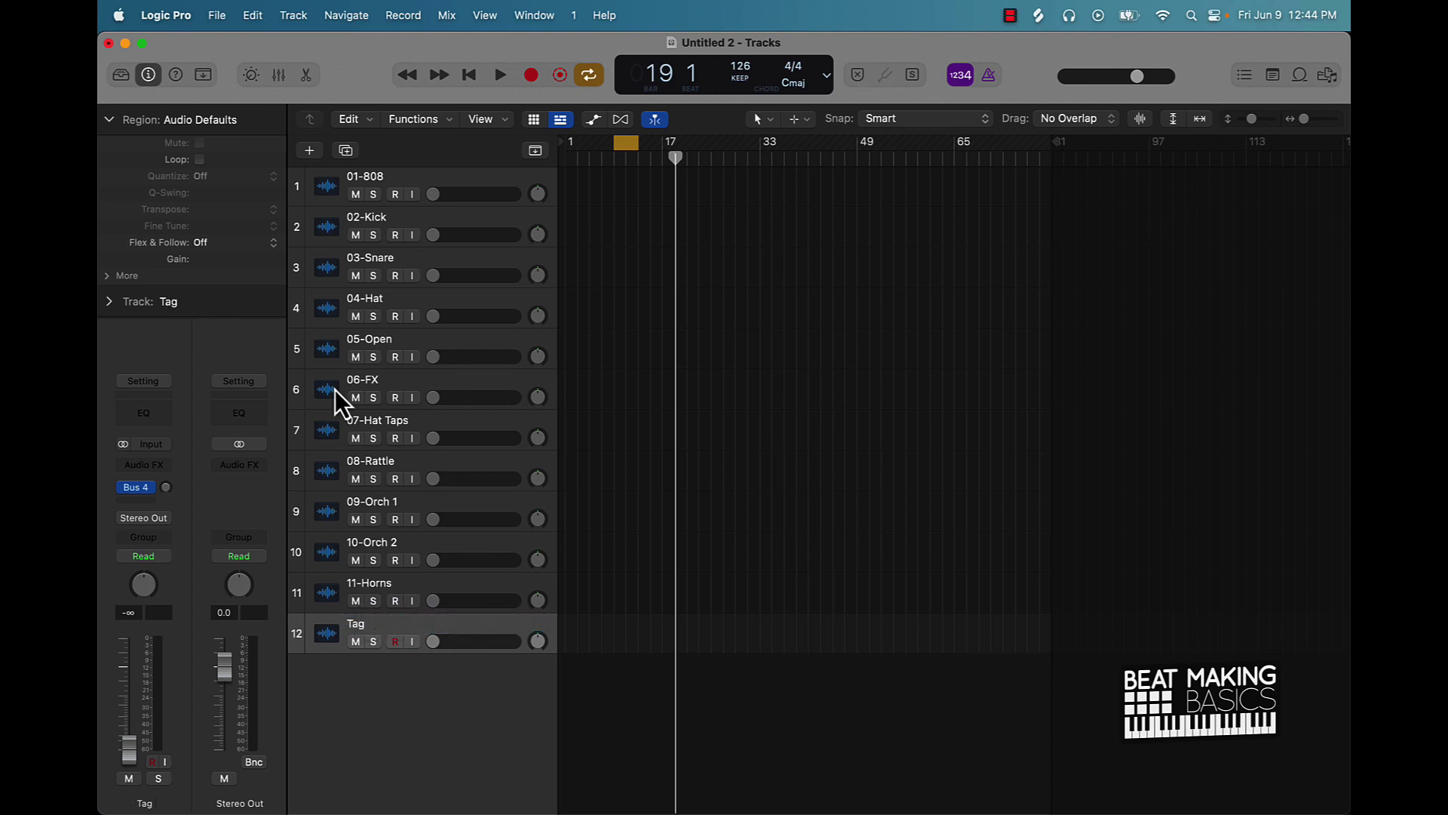
Step: Rename tracks 1–5 to 808, Kick, Snare, Hat and Open
{"action": "left_click", "coordinate": [374, 176]}
{"action": "double_click", "coordinate": [374, 176]}
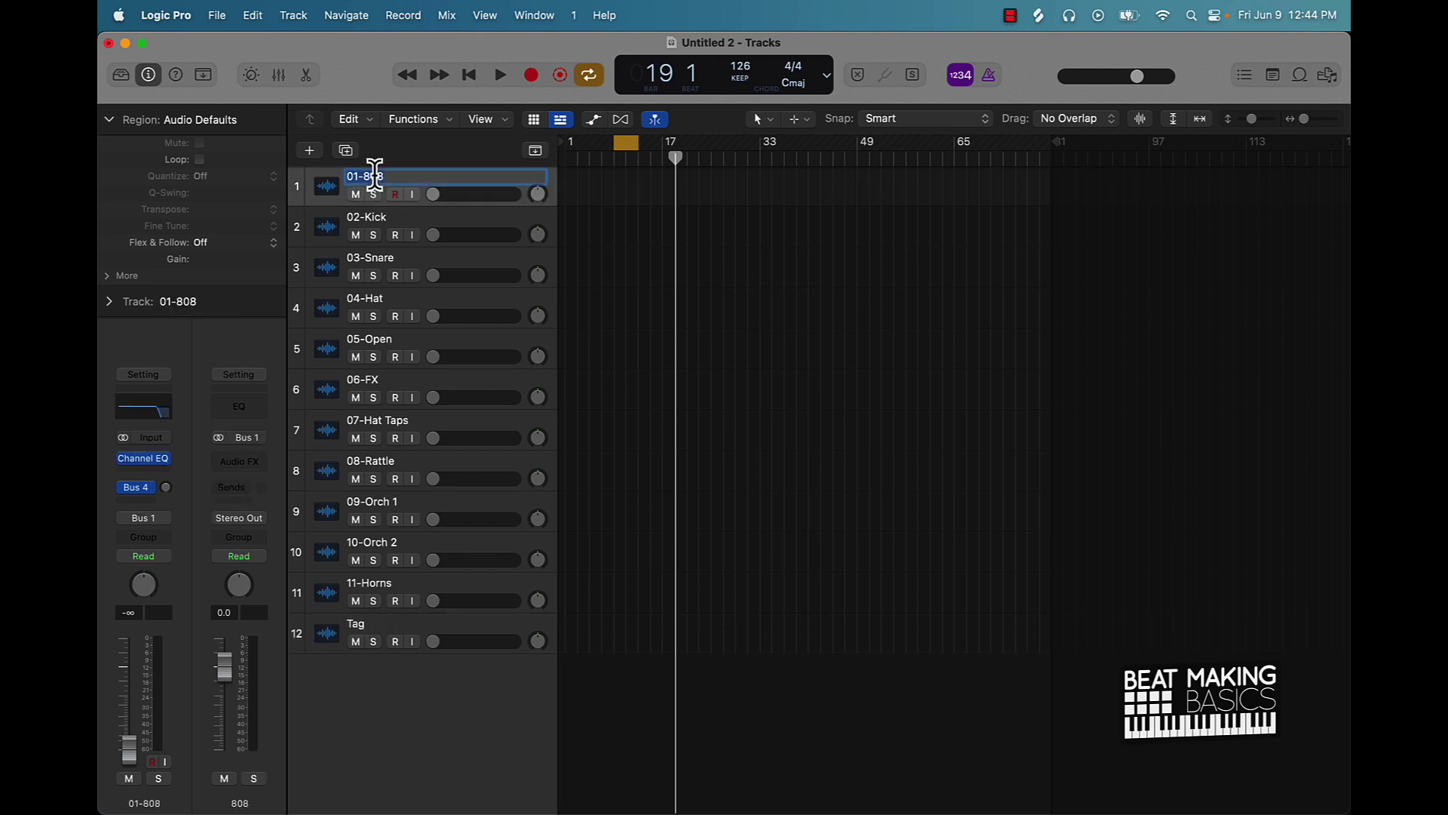
{"action": "type", "text": "808"}
{"action": "key", "text": "Tab"}
{"action": "type", "text": "Kick"}
{"action": "key", "text": "Tab"}
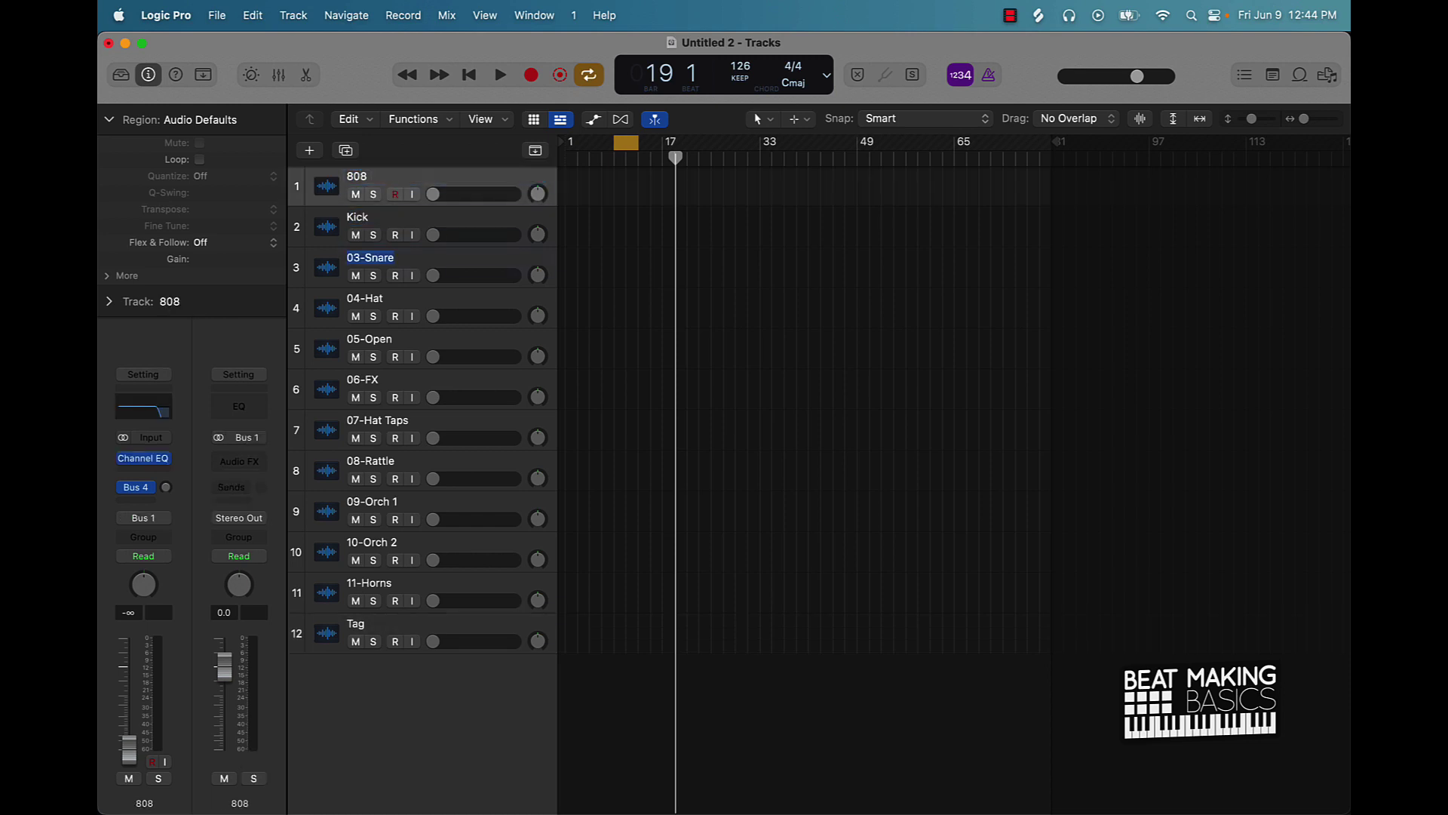
{"action": "type", "text": "Snare"}
{"action": "key", "text": "Tab"}
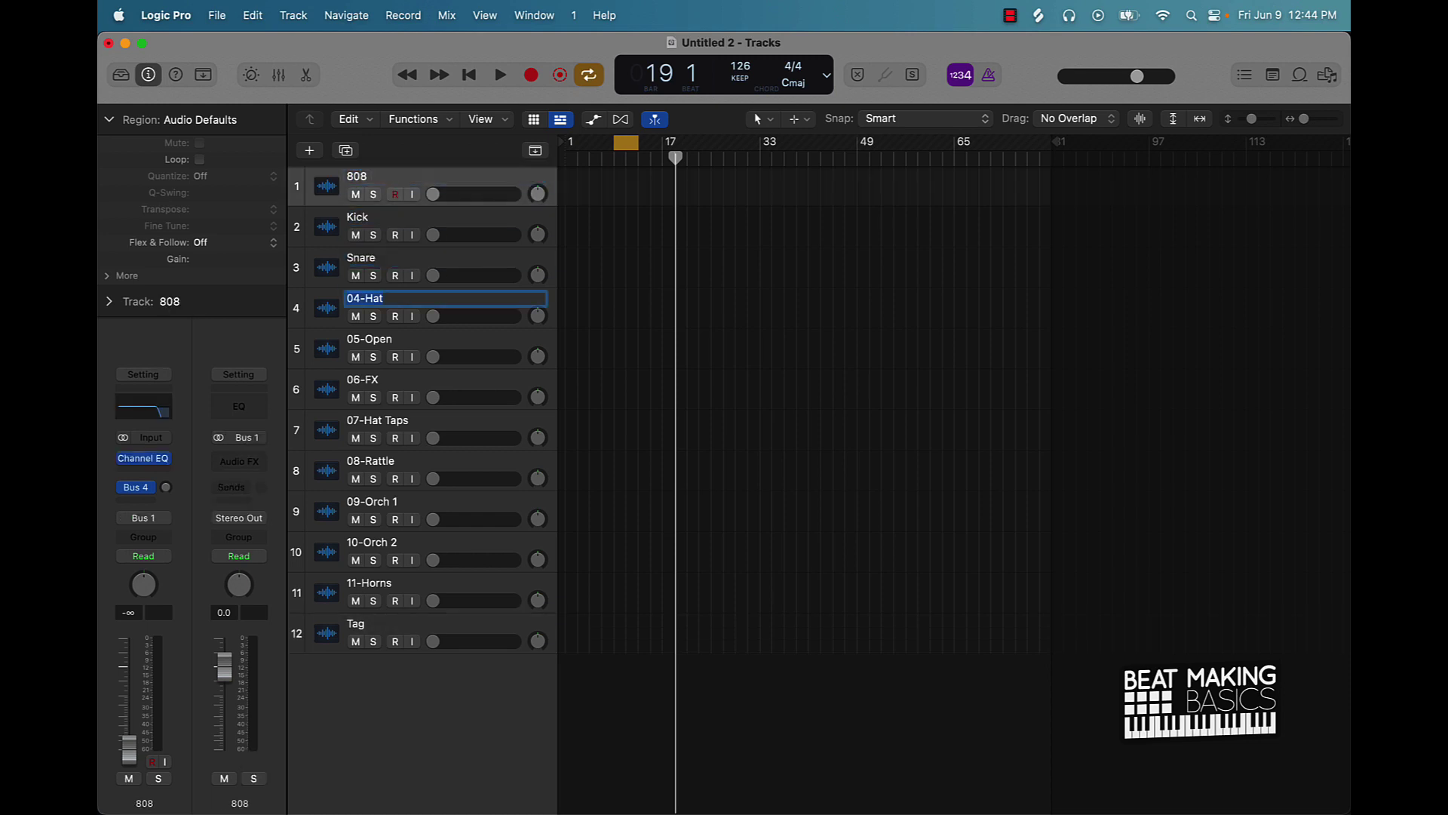
{"action": "type", "text": "Hat"}
{"action": "key", "text": "Tab"}
{"action": "type", "text": "Open"}
{"action": "key", "text": "Tab"}
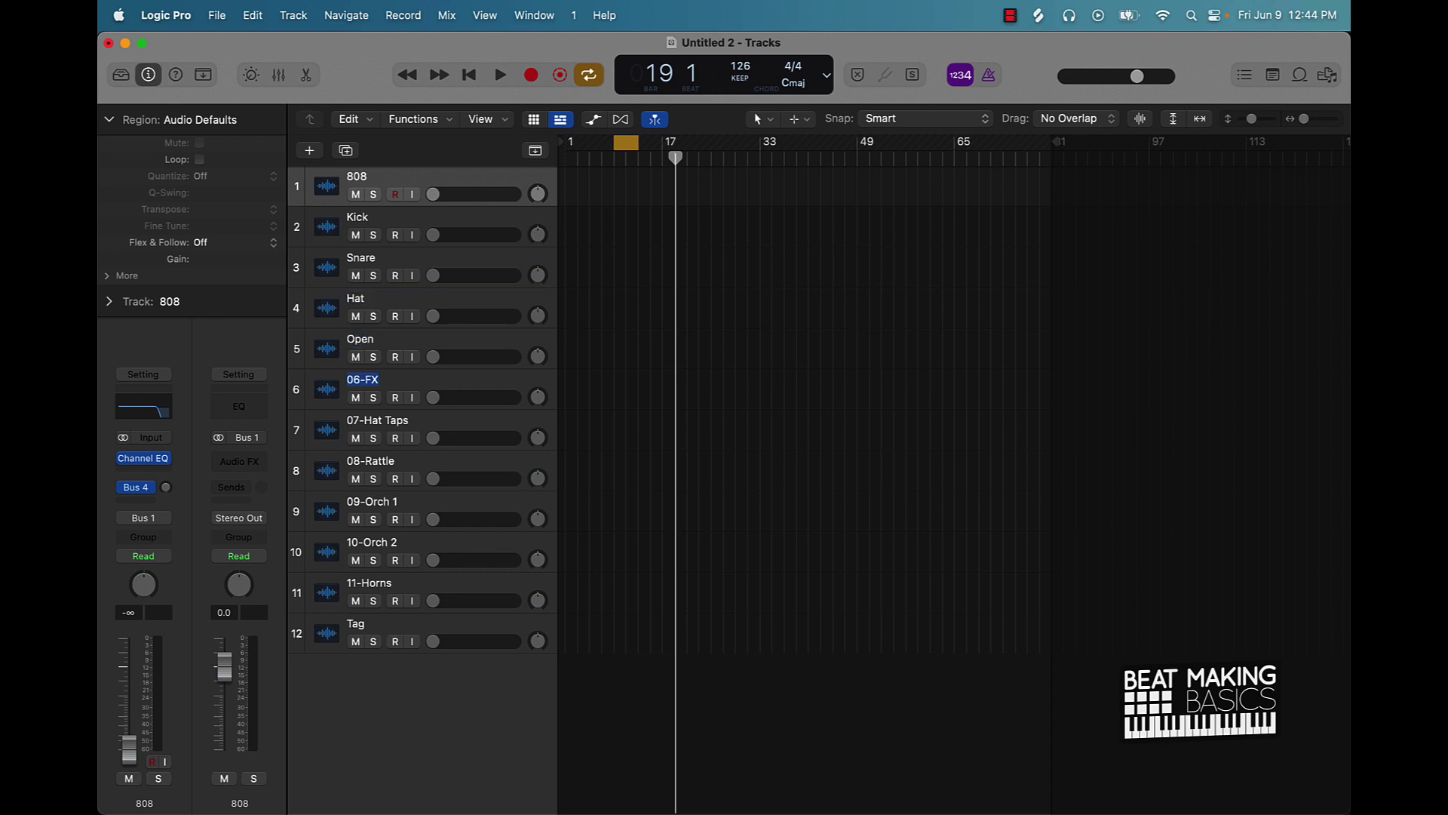
Step: Rename tracks 6–11 to FX, Rolls, Rattle, Melody 1, Melody 2 and Horns
{"action": "type", "text": "FX"}
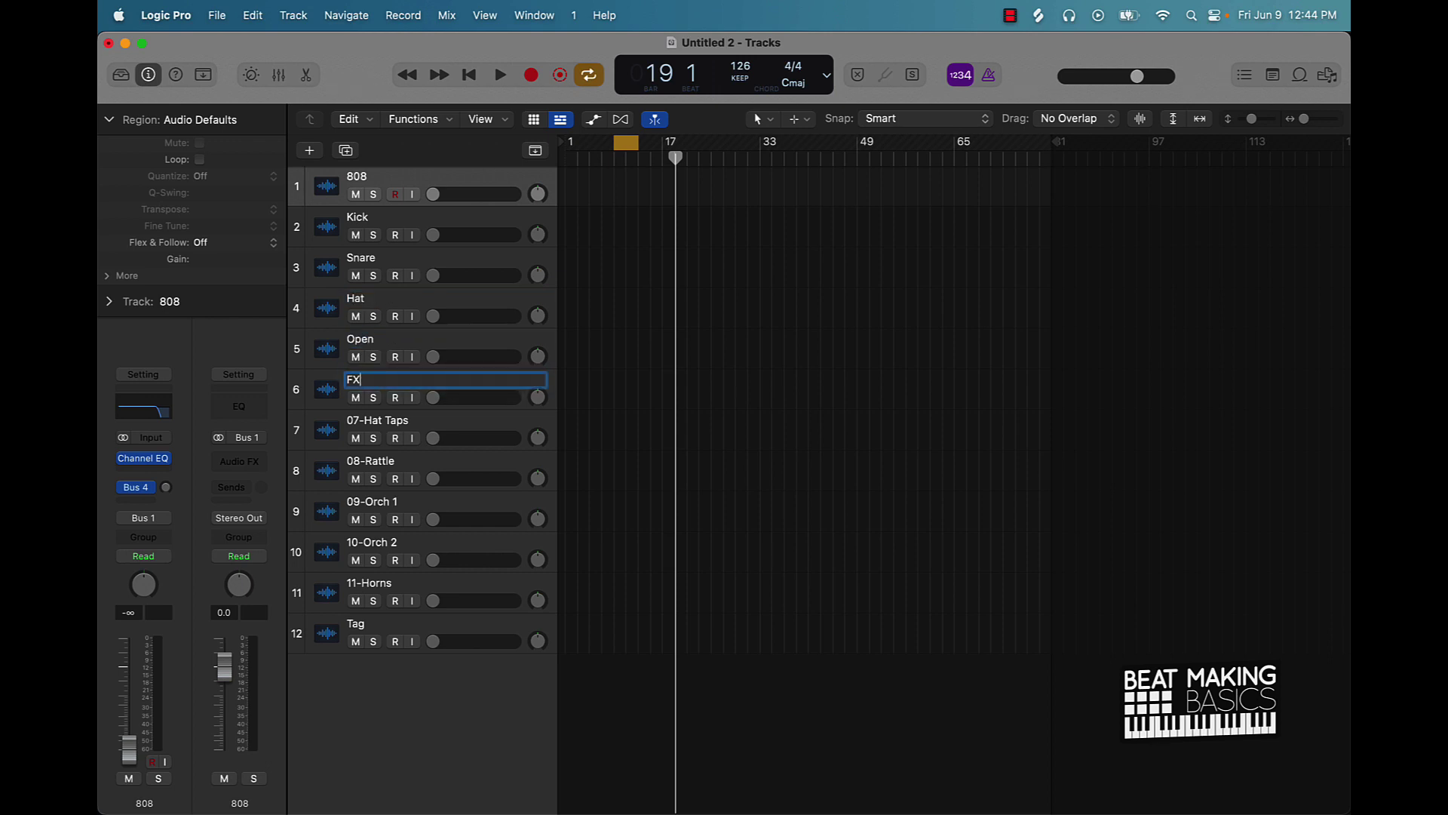
{"action": "key", "text": "Tab"}
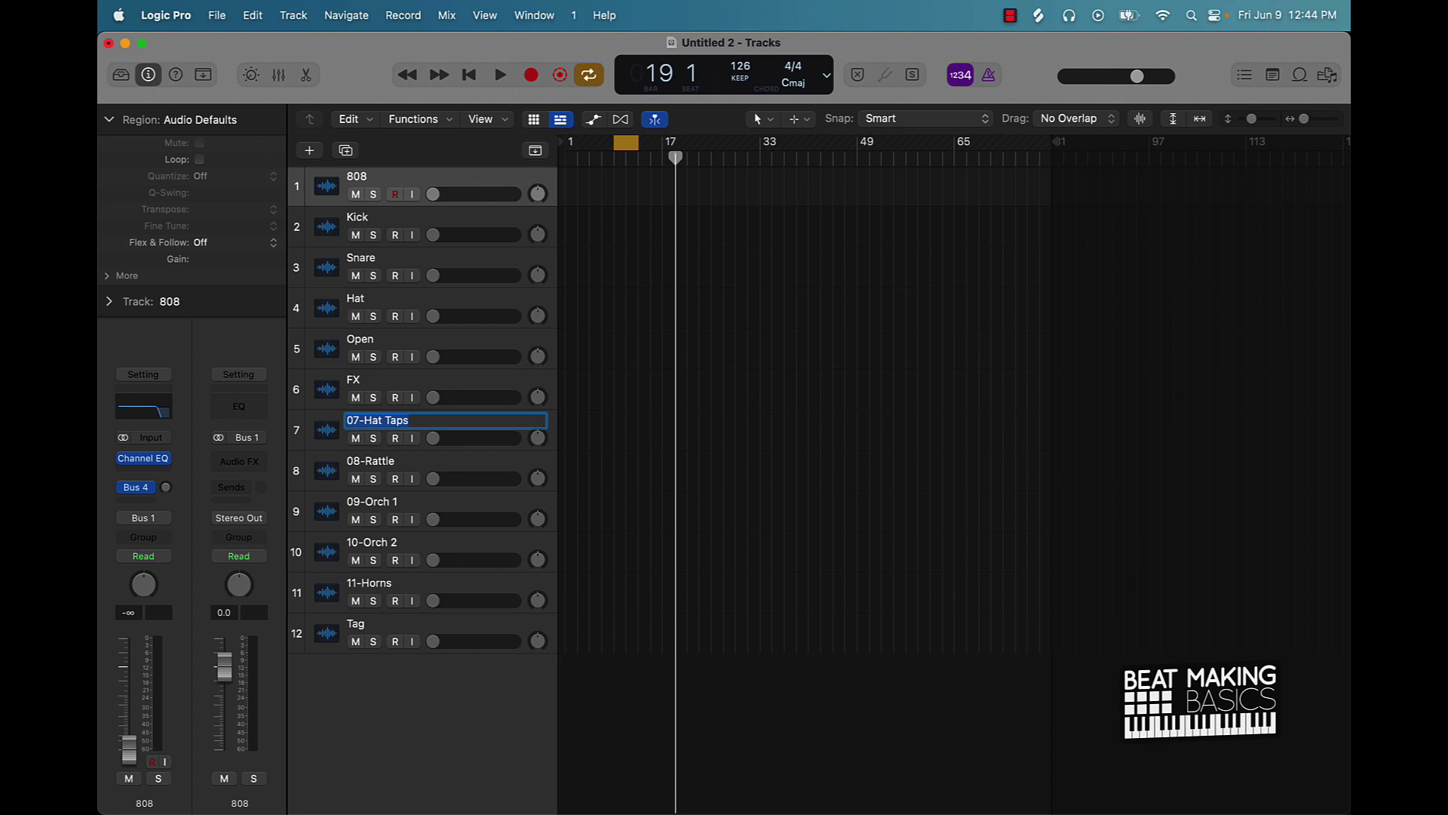
{"action": "type", "text": "Rolls"}
{"action": "key", "text": "Tab"}
{"action": "type", "text": "Ra"}
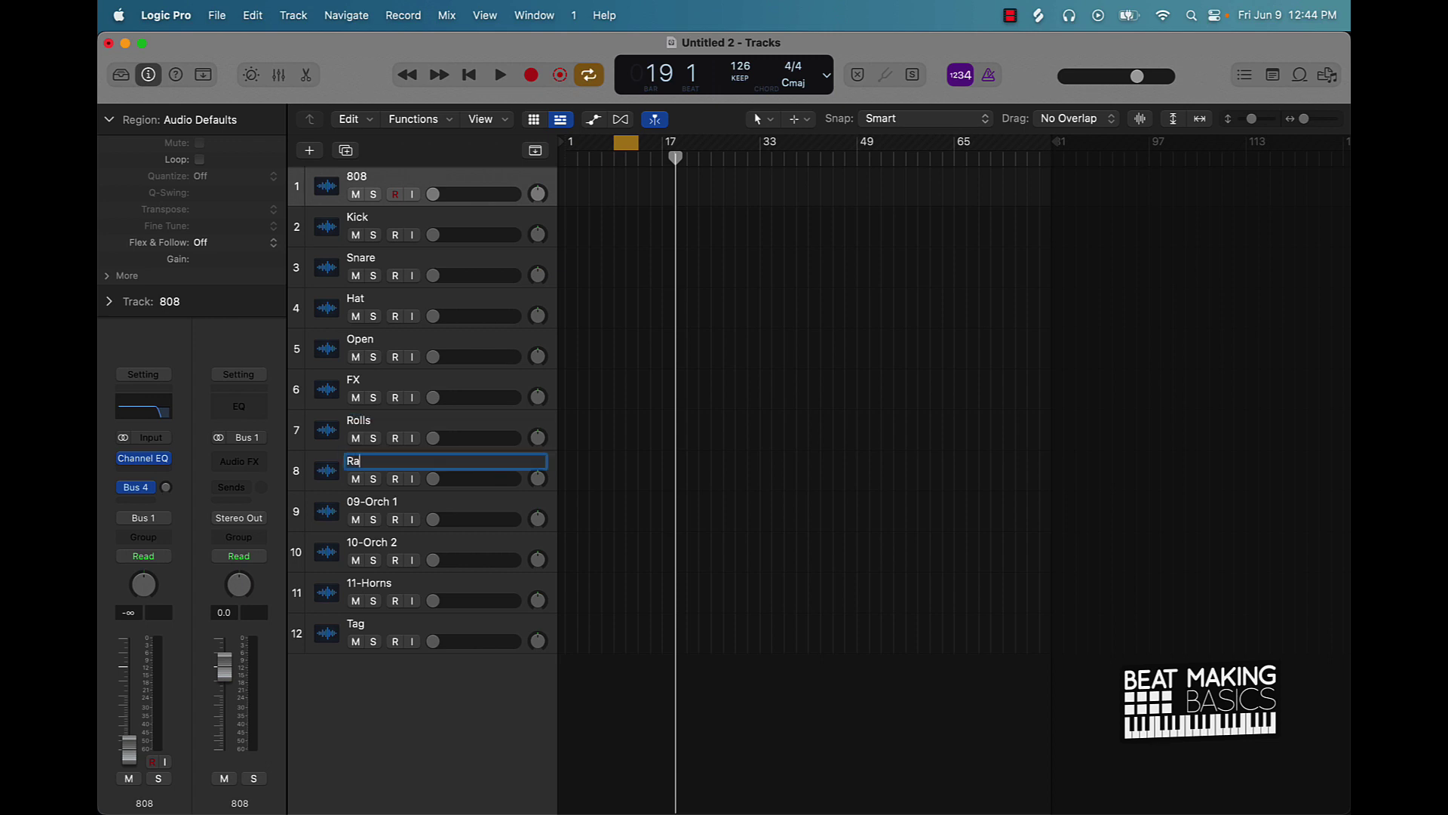
{"action": "key", "text": "Tab"}
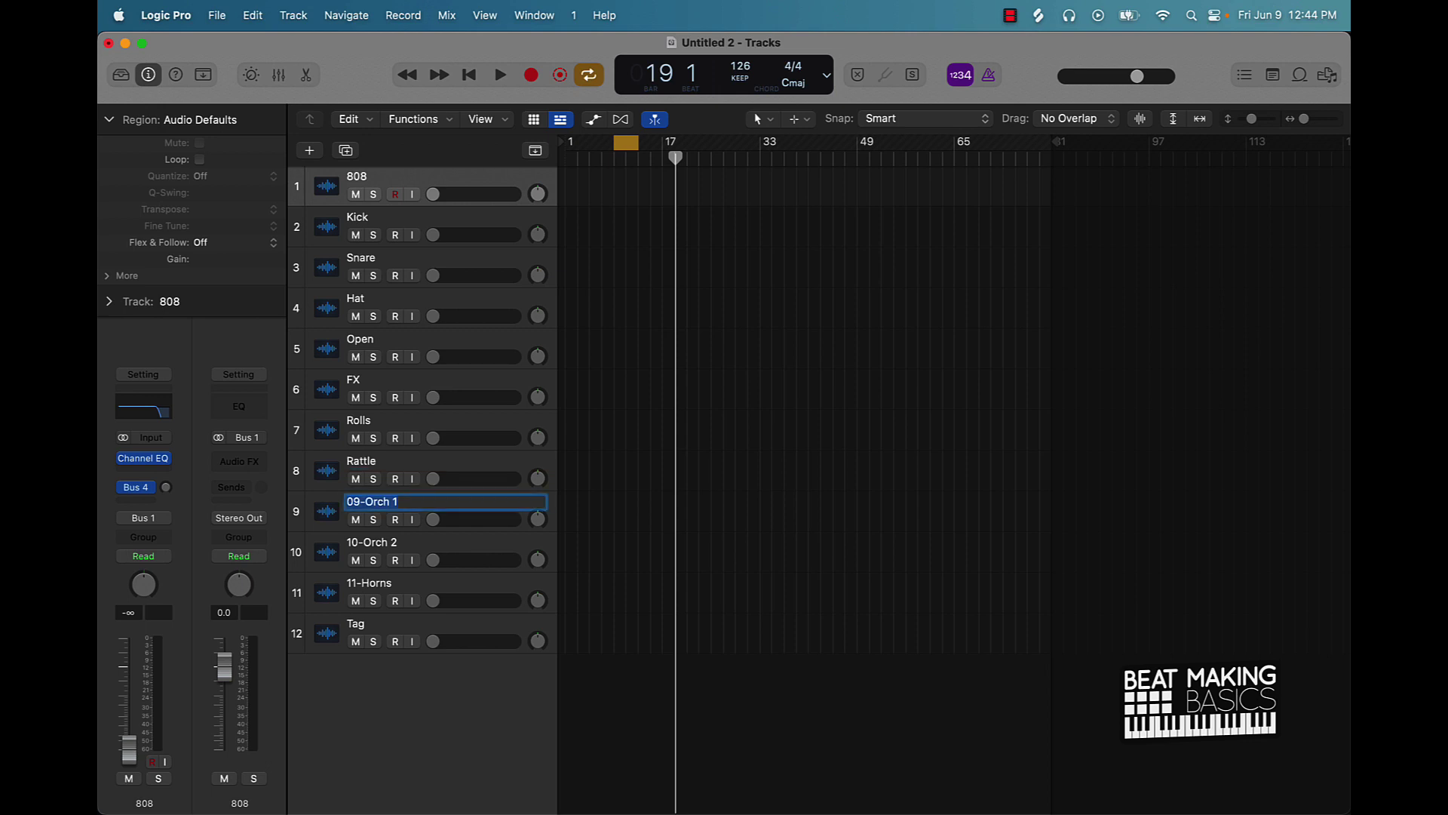
{"action": "type", "text": "Melody"}
{"action": "key", "text": "Tab"}
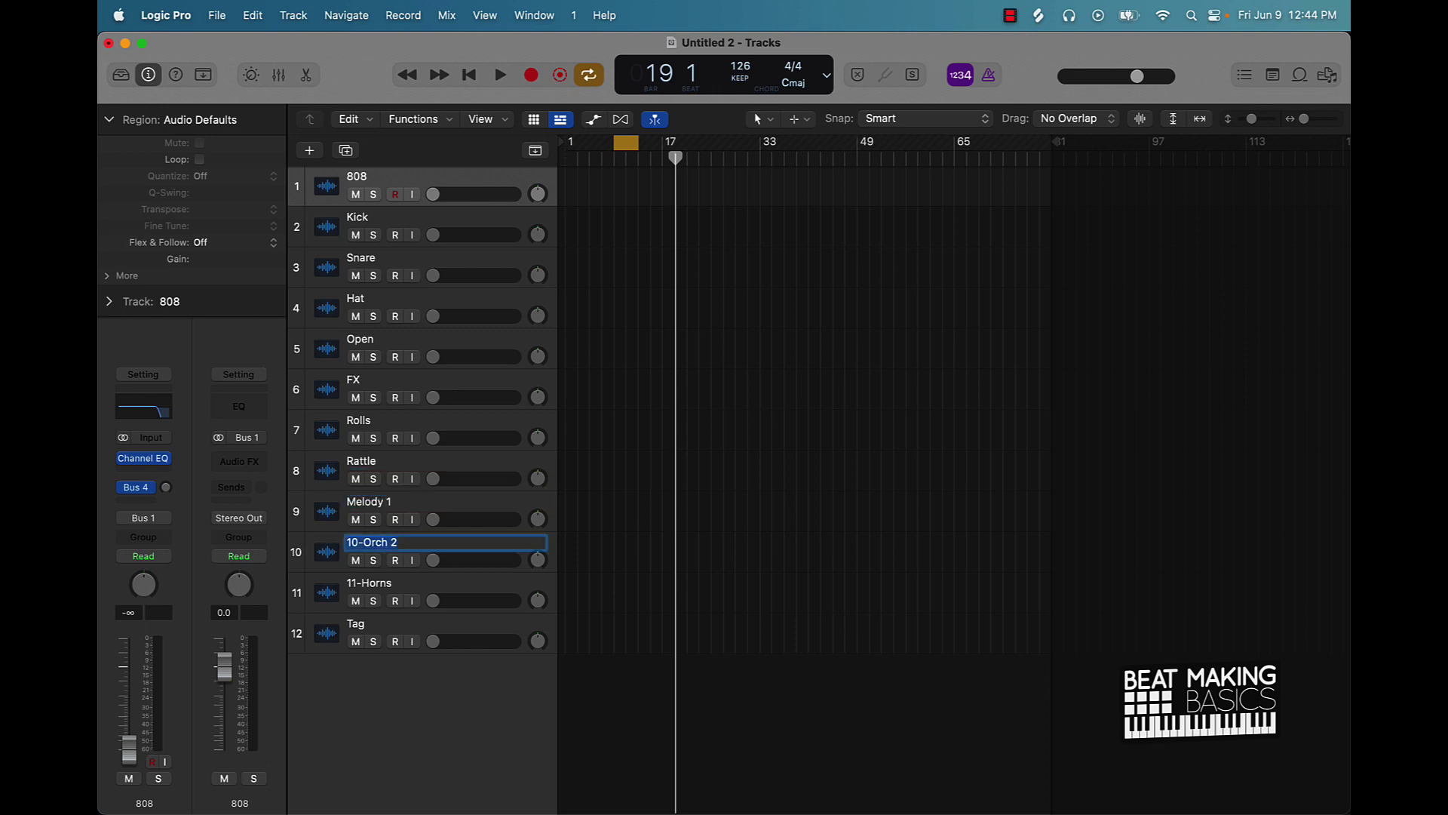
{"action": "type", "text": "Melody 2"}
{"action": "key", "text": "Tab"}
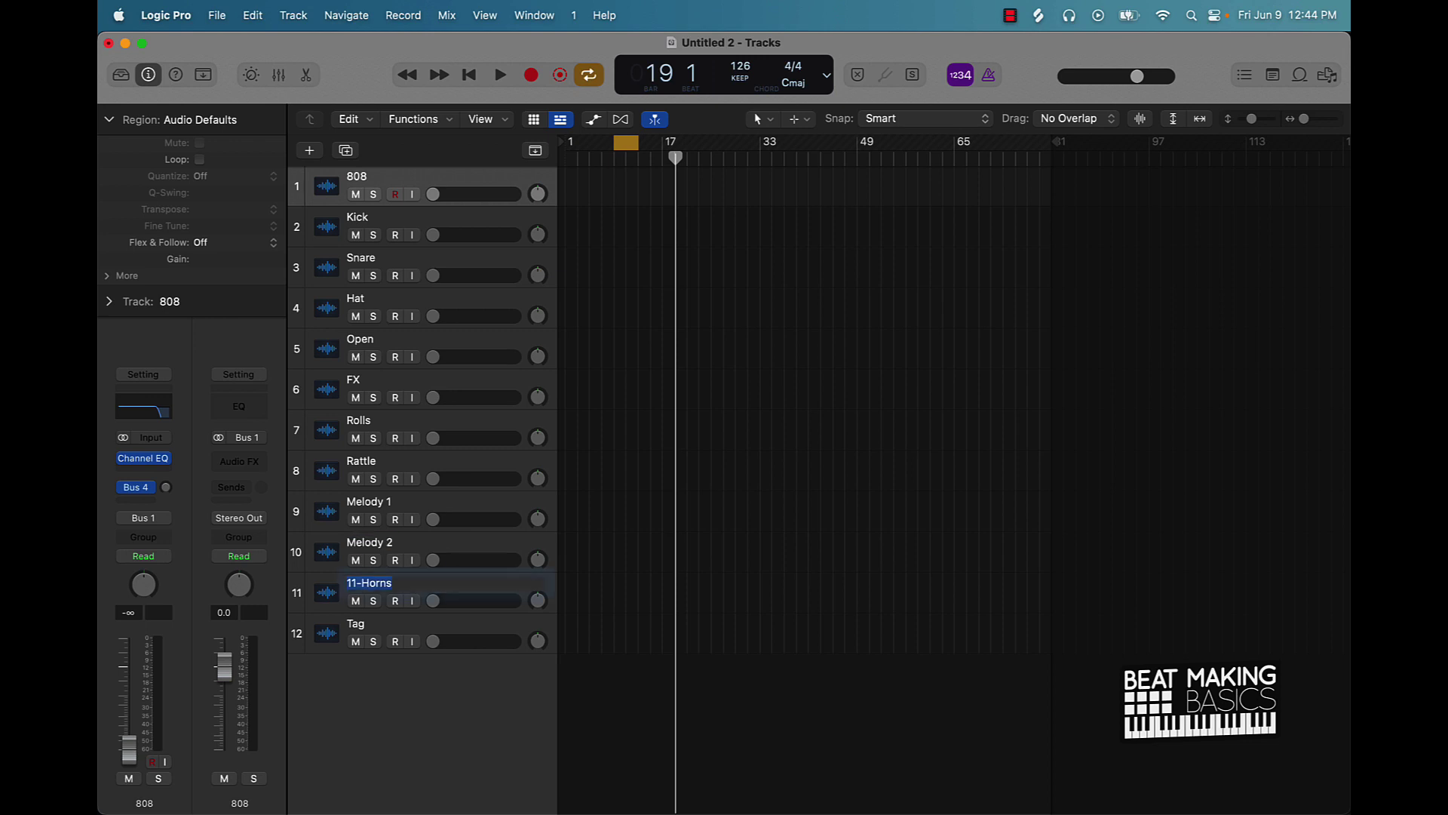
{"action": "type", "text": "H"}
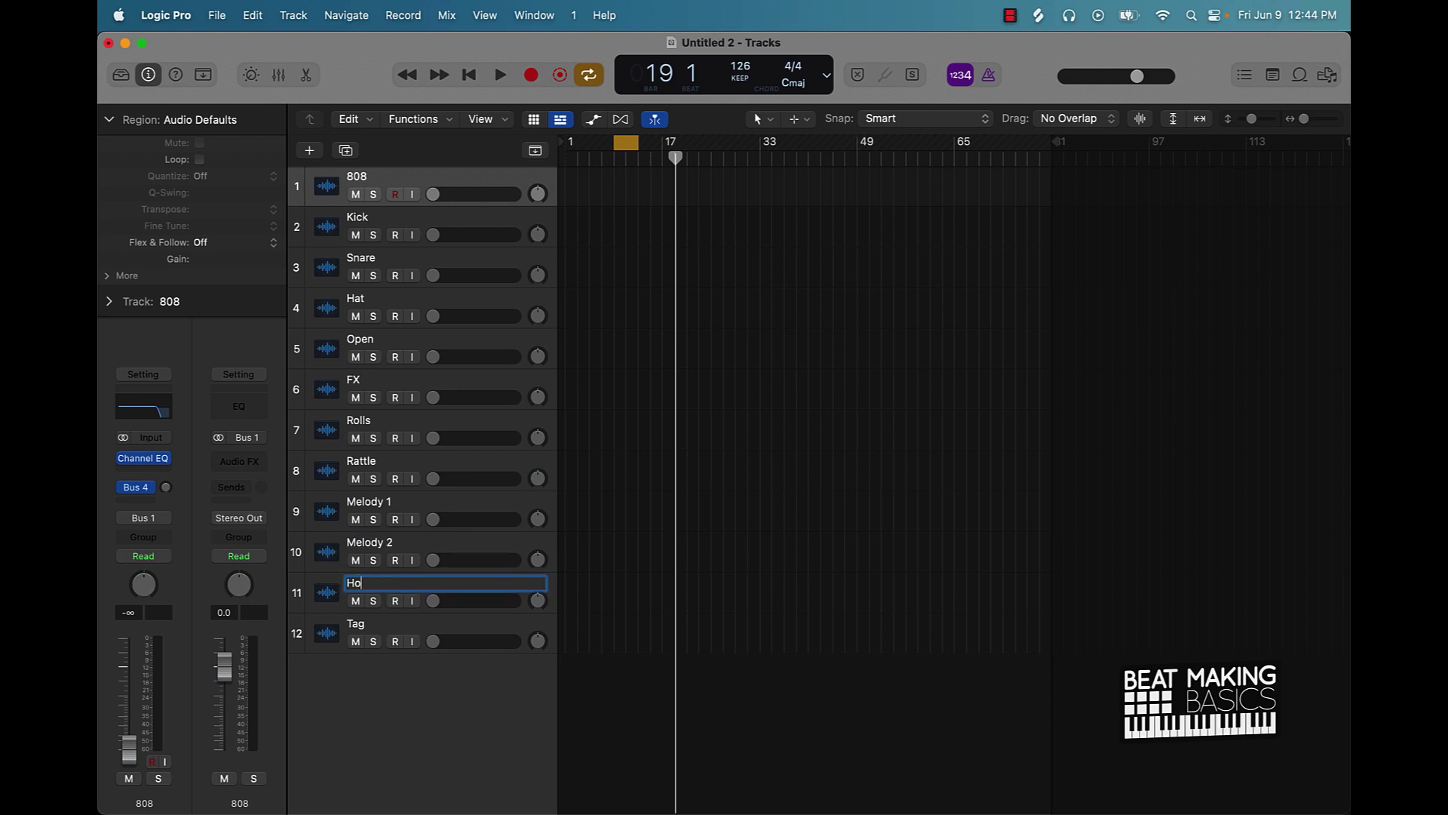
{"action": "key", "text": "Return"}
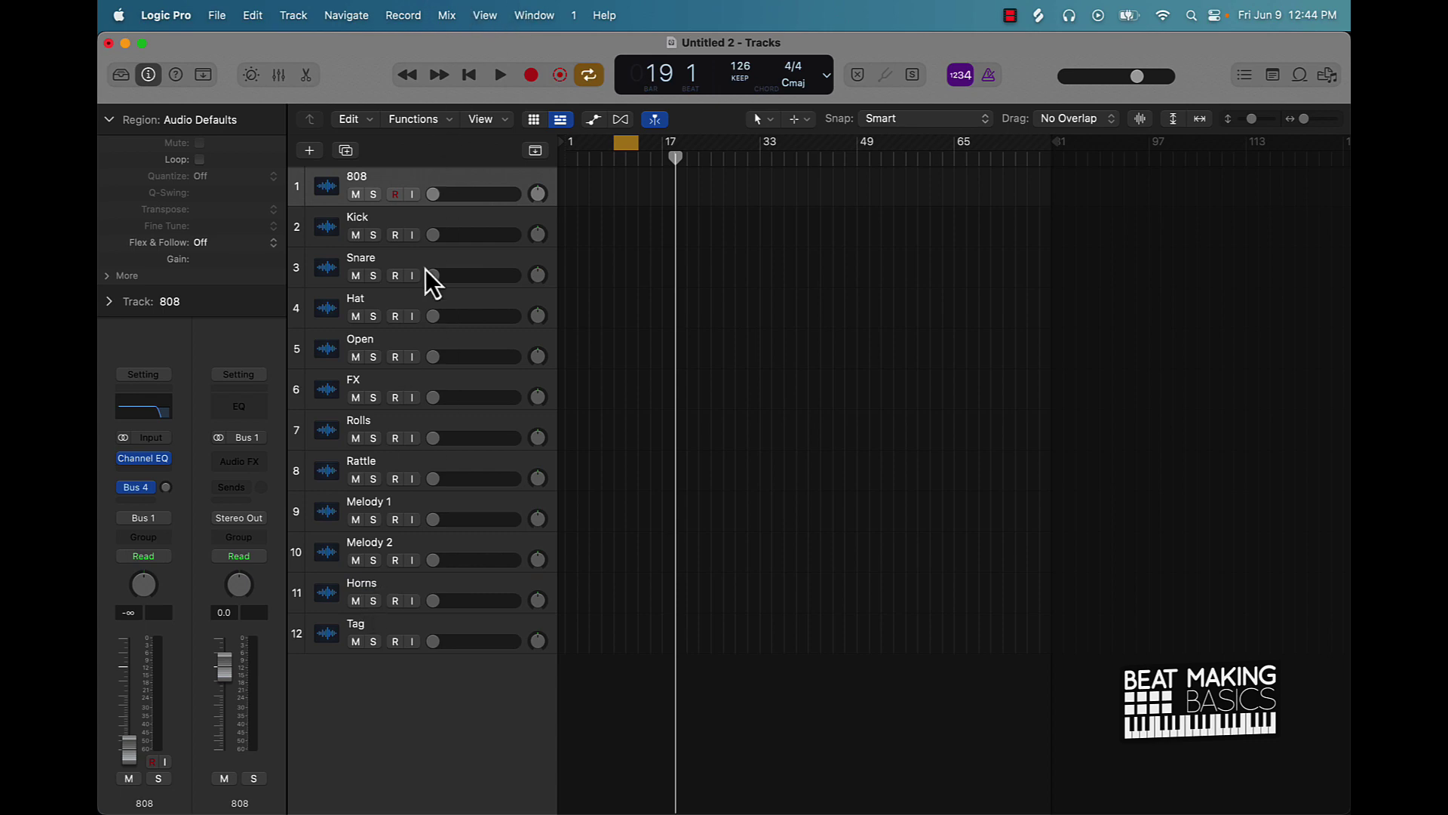
{"action": "left_click", "coordinate": [273, 80]}
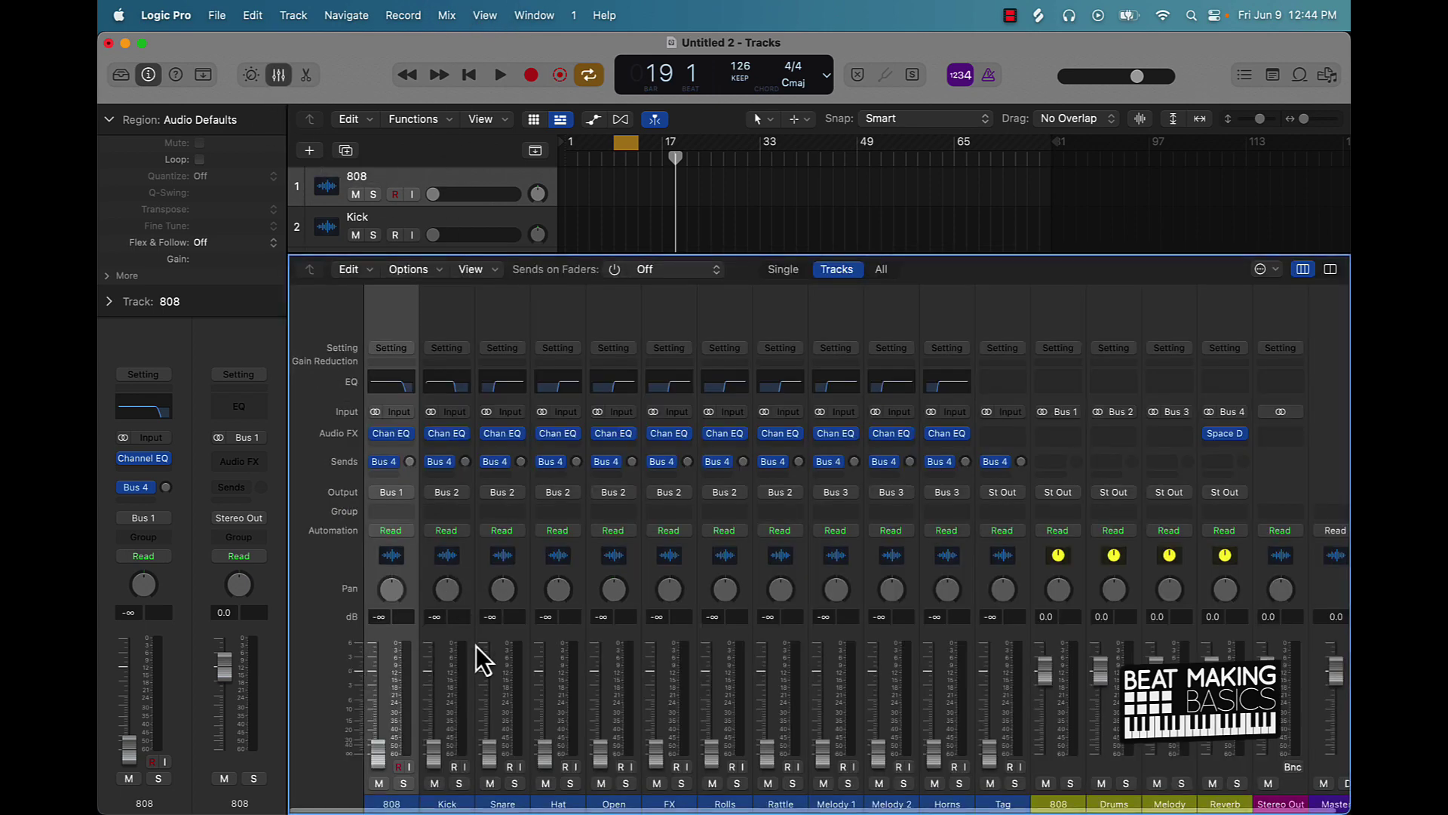
{"action": "scroll", "coordinate": [1238, 746], "scroll_direction": "right", "scroll_amount": 2}
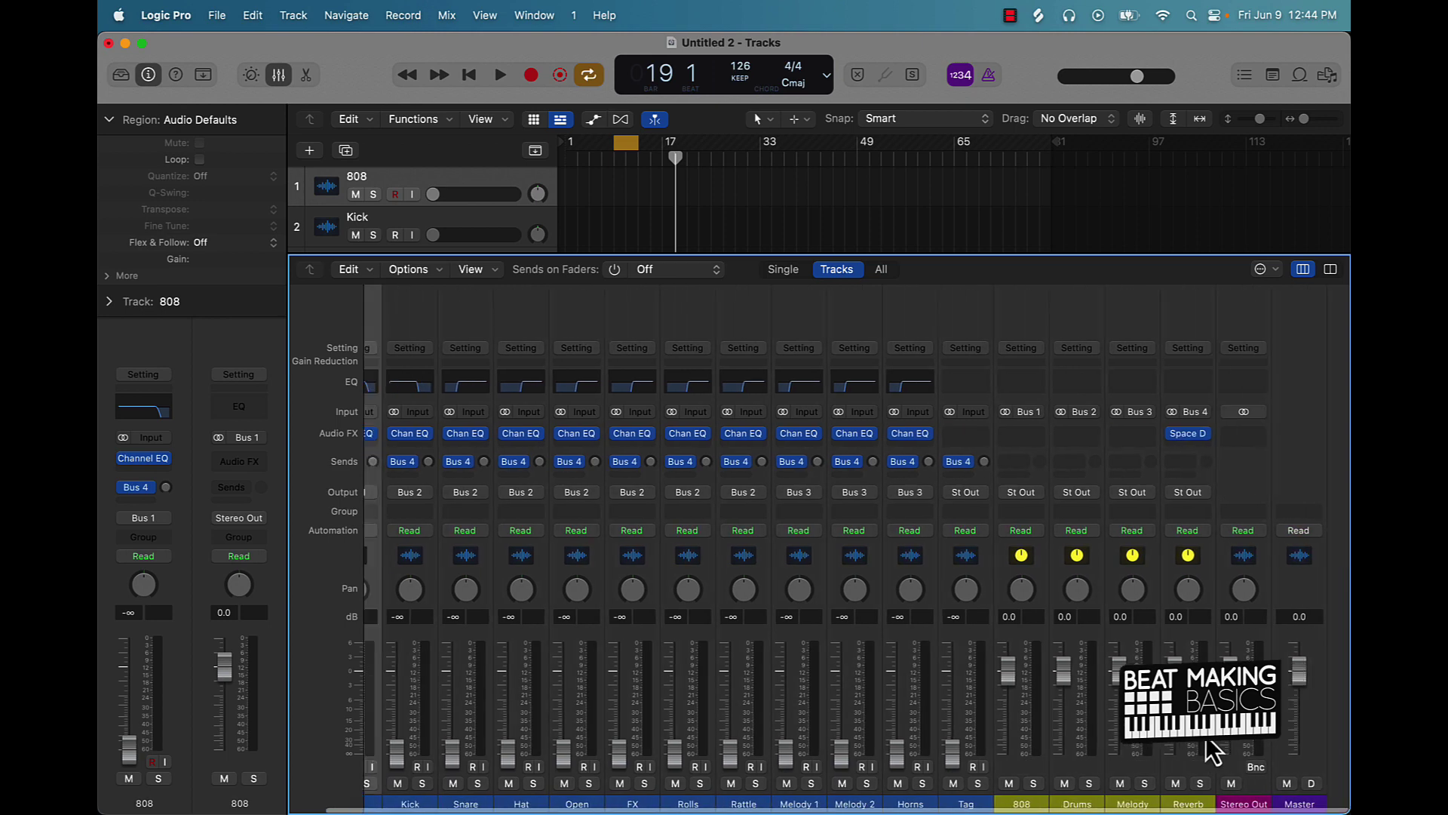
{"action": "scroll", "coordinate": [735, 531], "scroll_direction": "left", "scroll_amount": 2}
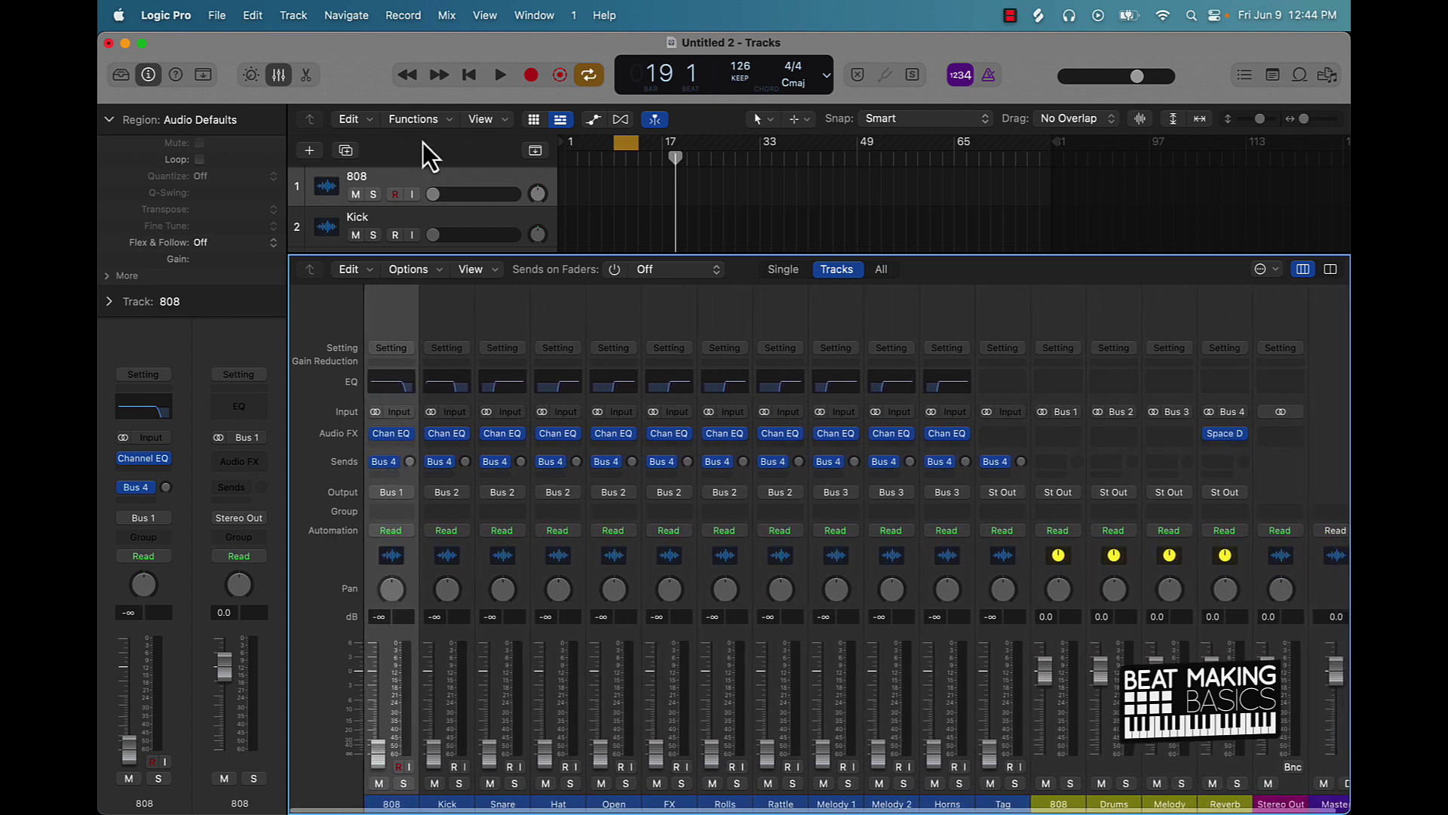
{"action": "left_click", "coordinate": [279, 74]}
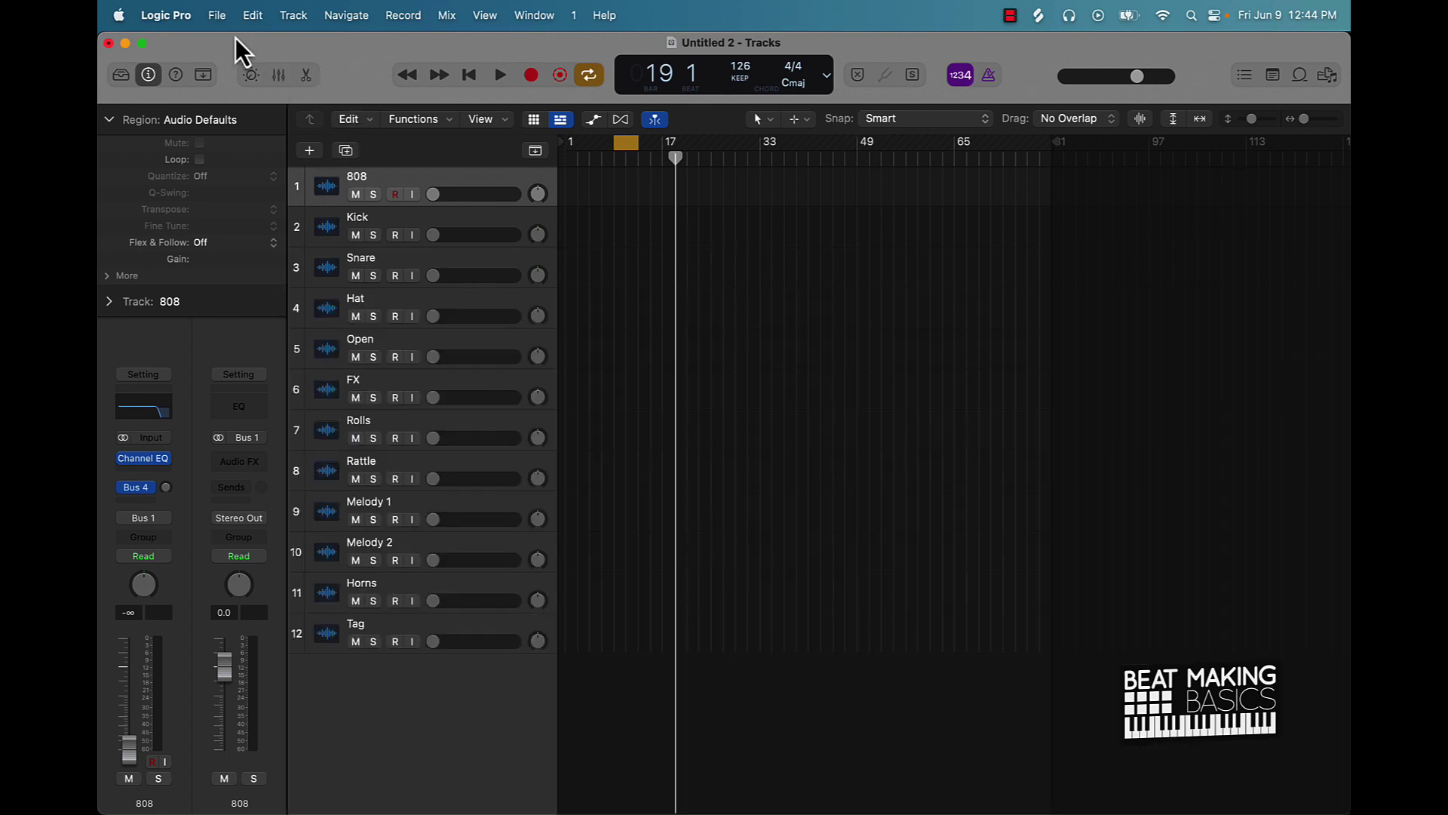
Step: Save the project with Save as Template under the name 'Basic Mixing Template - Stock'
{"action": "left_click", "coordinate": [183, 11]}
{"action": "mouse_move", "coordinate": [218, 17]}
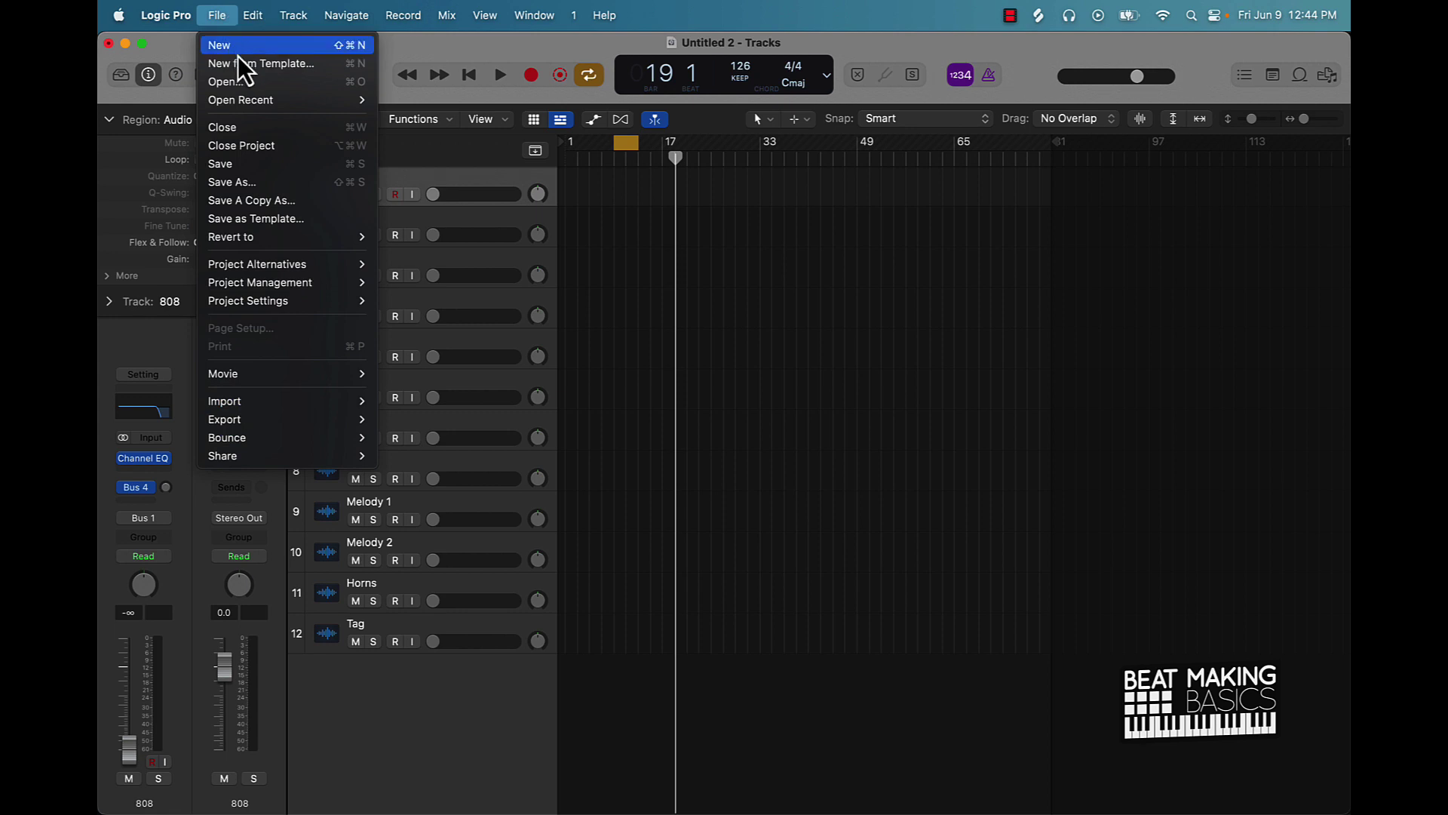
{"action": "left_click", "coordinate": [266, 220]}
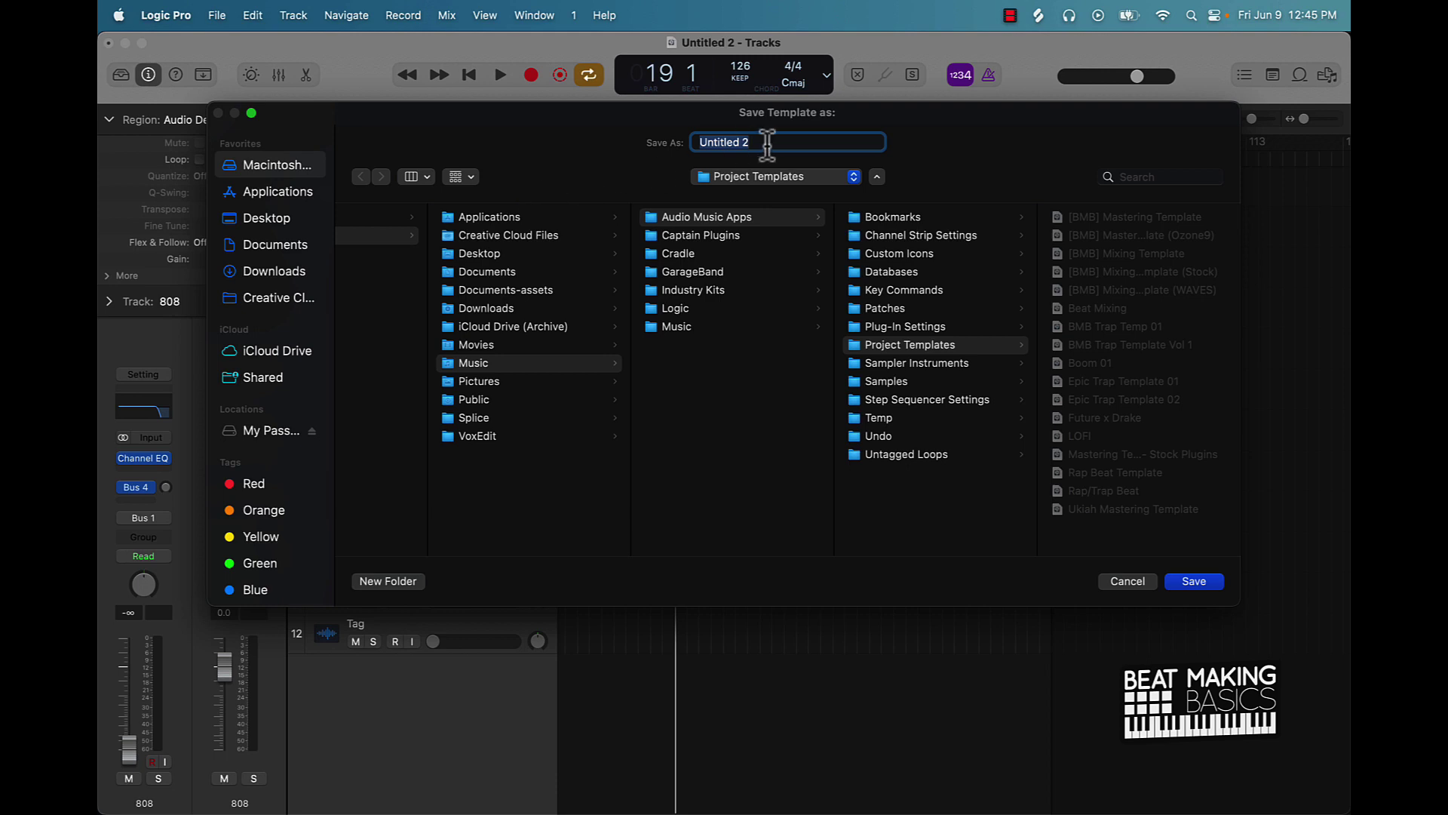
{"action": "type", "text": "Basic Mixing Template - Stock"}
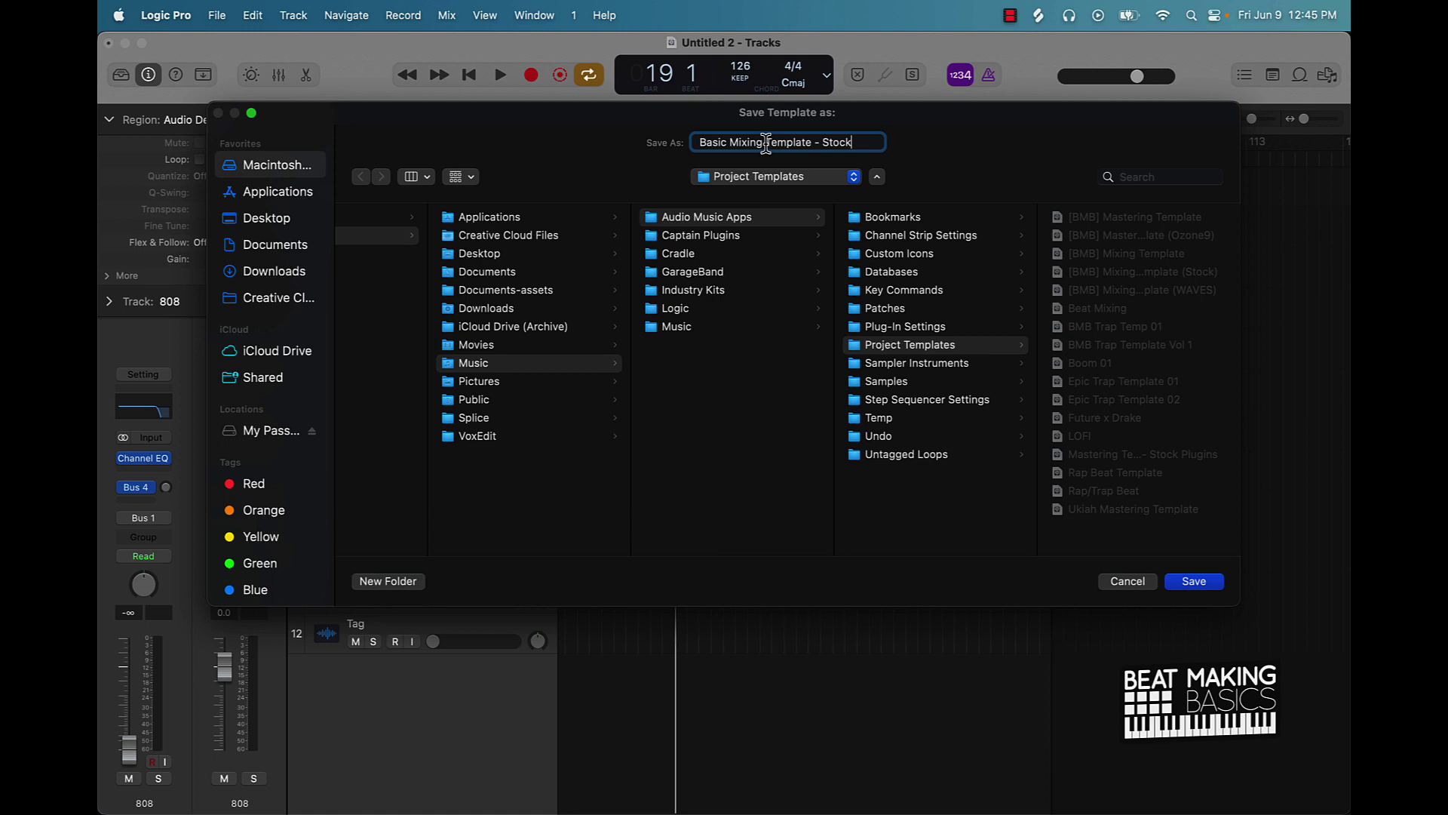
{"action": "left_click", "coordinate": [1183, 583]}
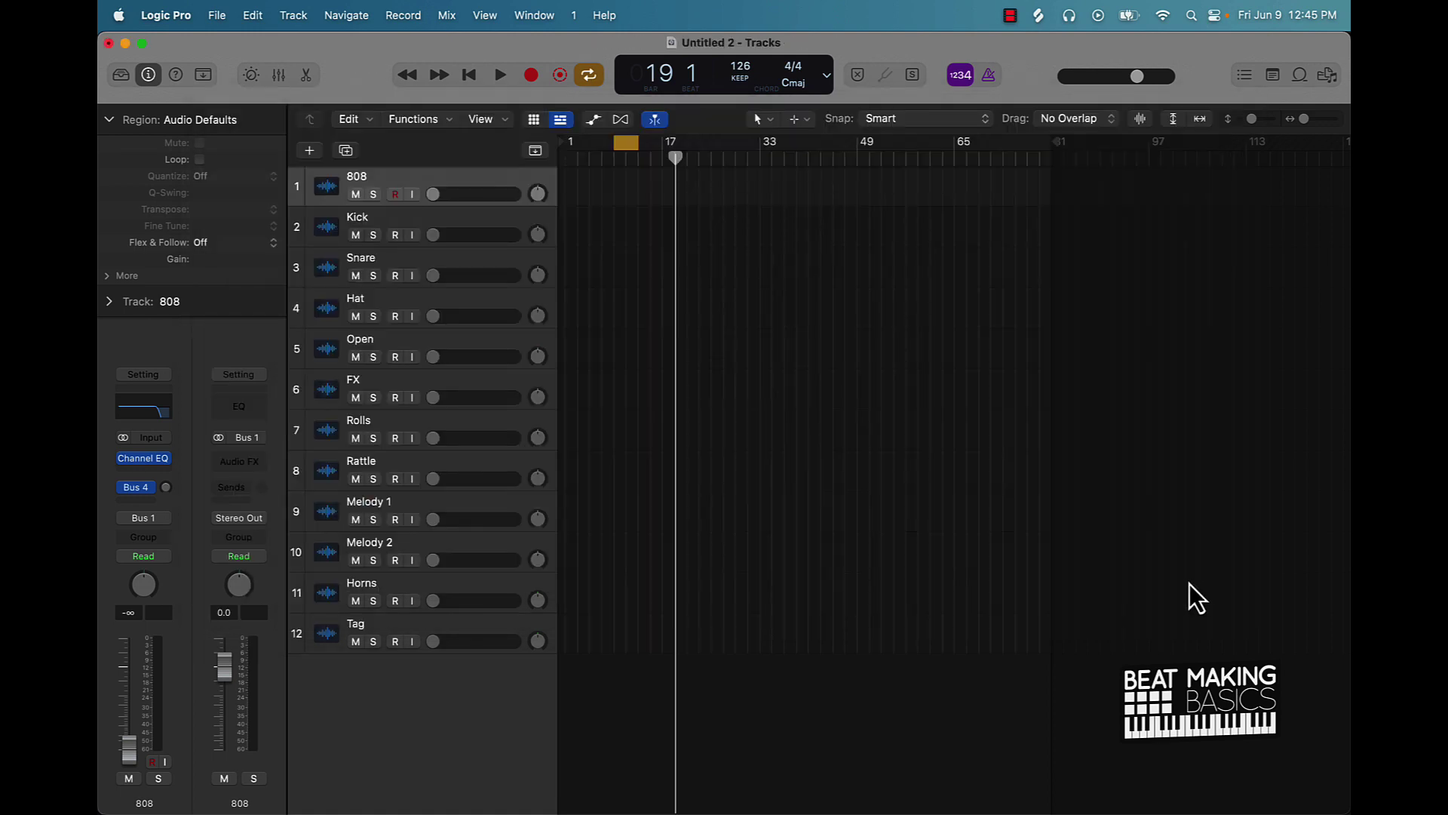
Step: Open a new project from My Templates > Basic Mixing Template - Stock and close the old project
{"action": "left_click", "coordinate": [216, 15]}
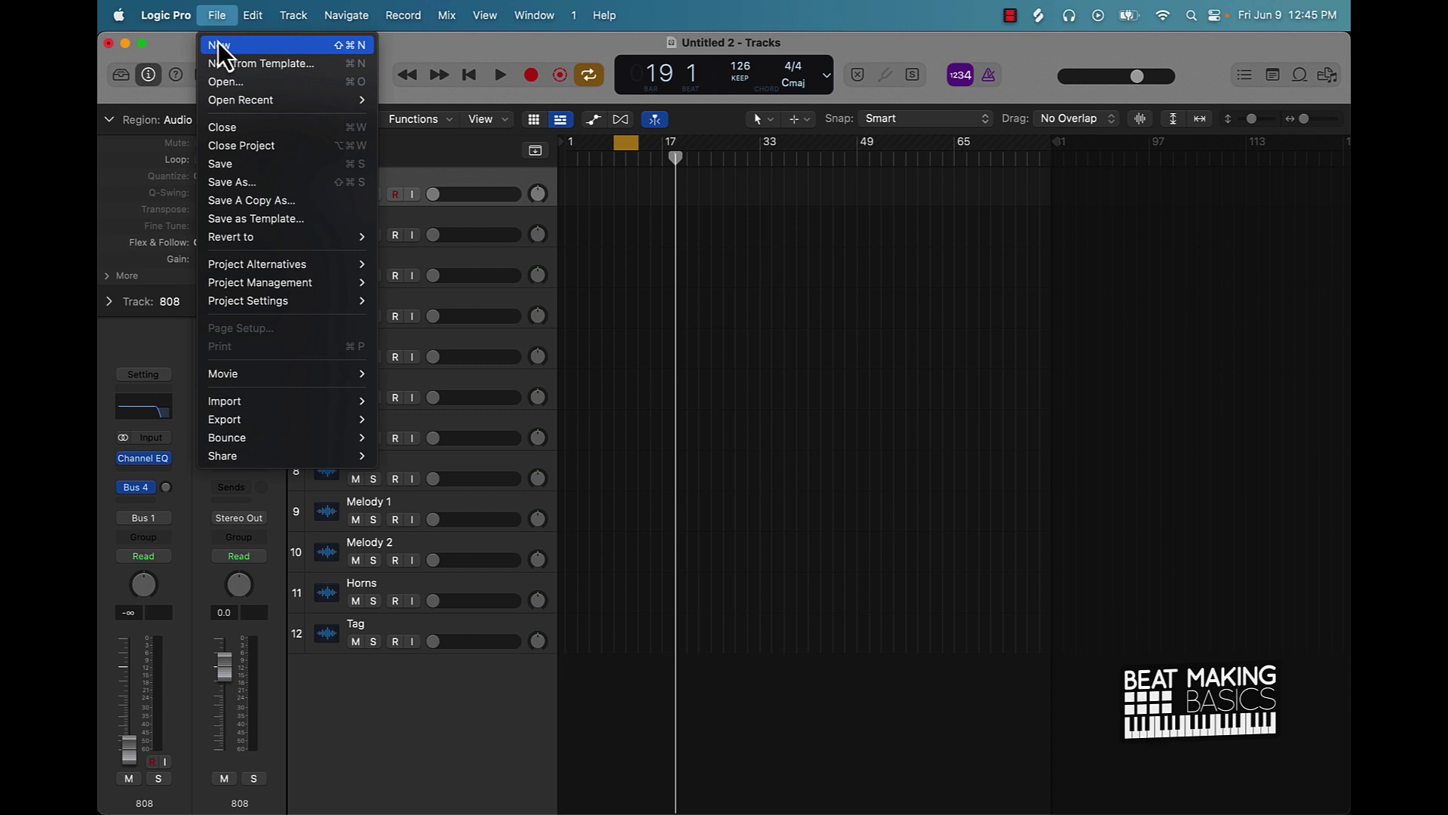
{"action": "mouse_move", "coordinate": [250, 99]}
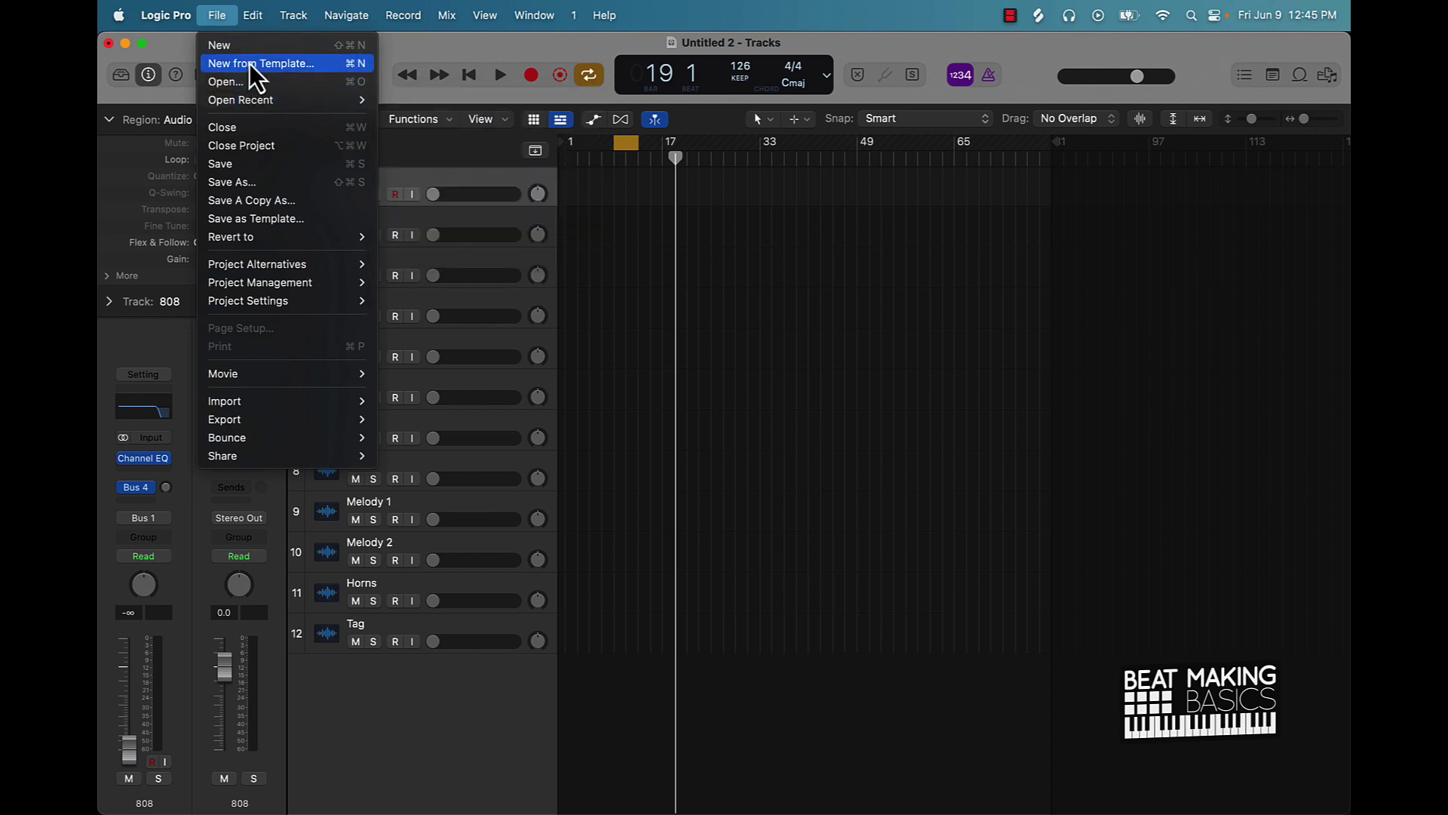
{"action": "left_click", "coordinate": [250, 63]}
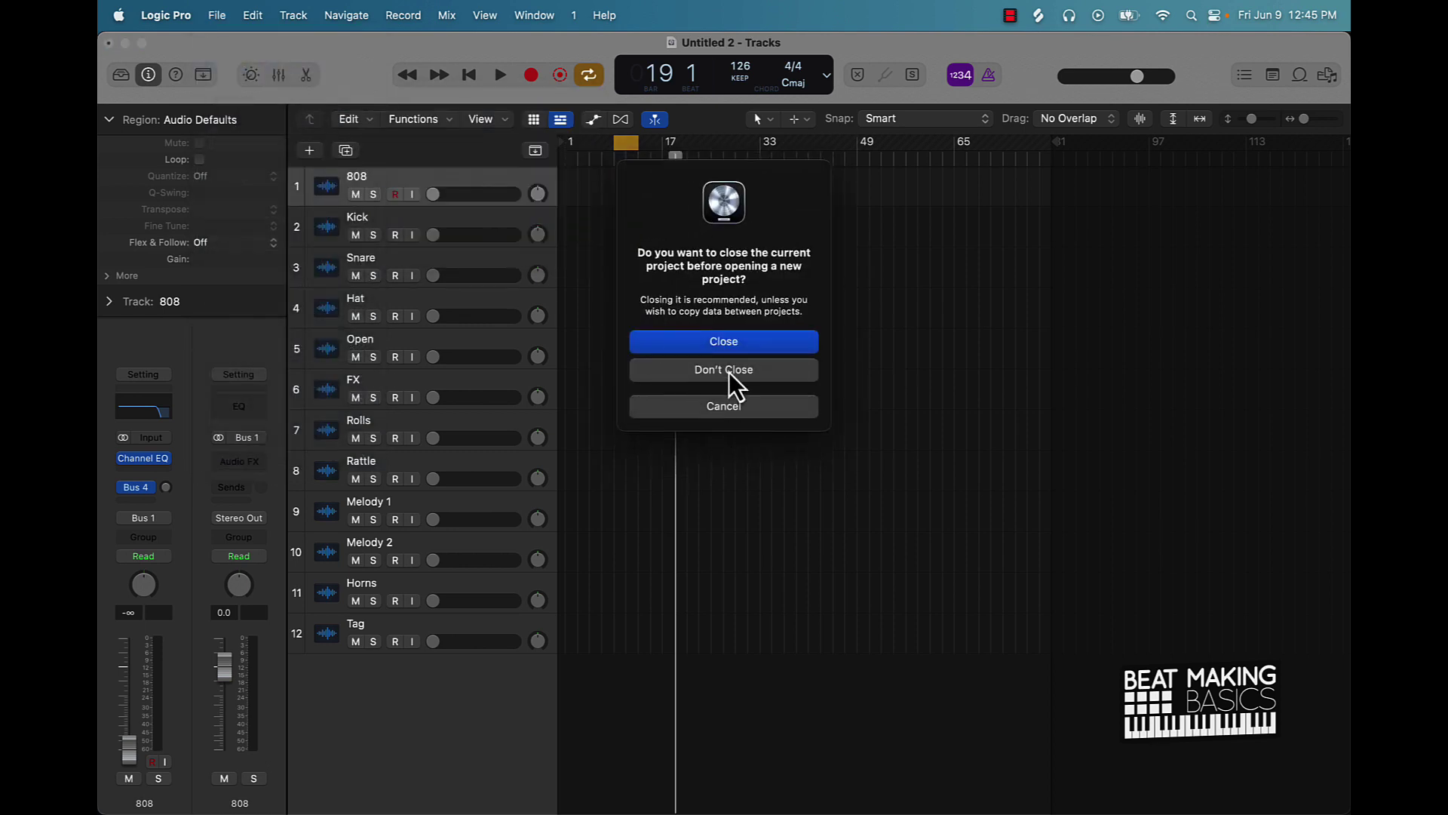
{"action": "left_click", "coordinate": [729, 372]}
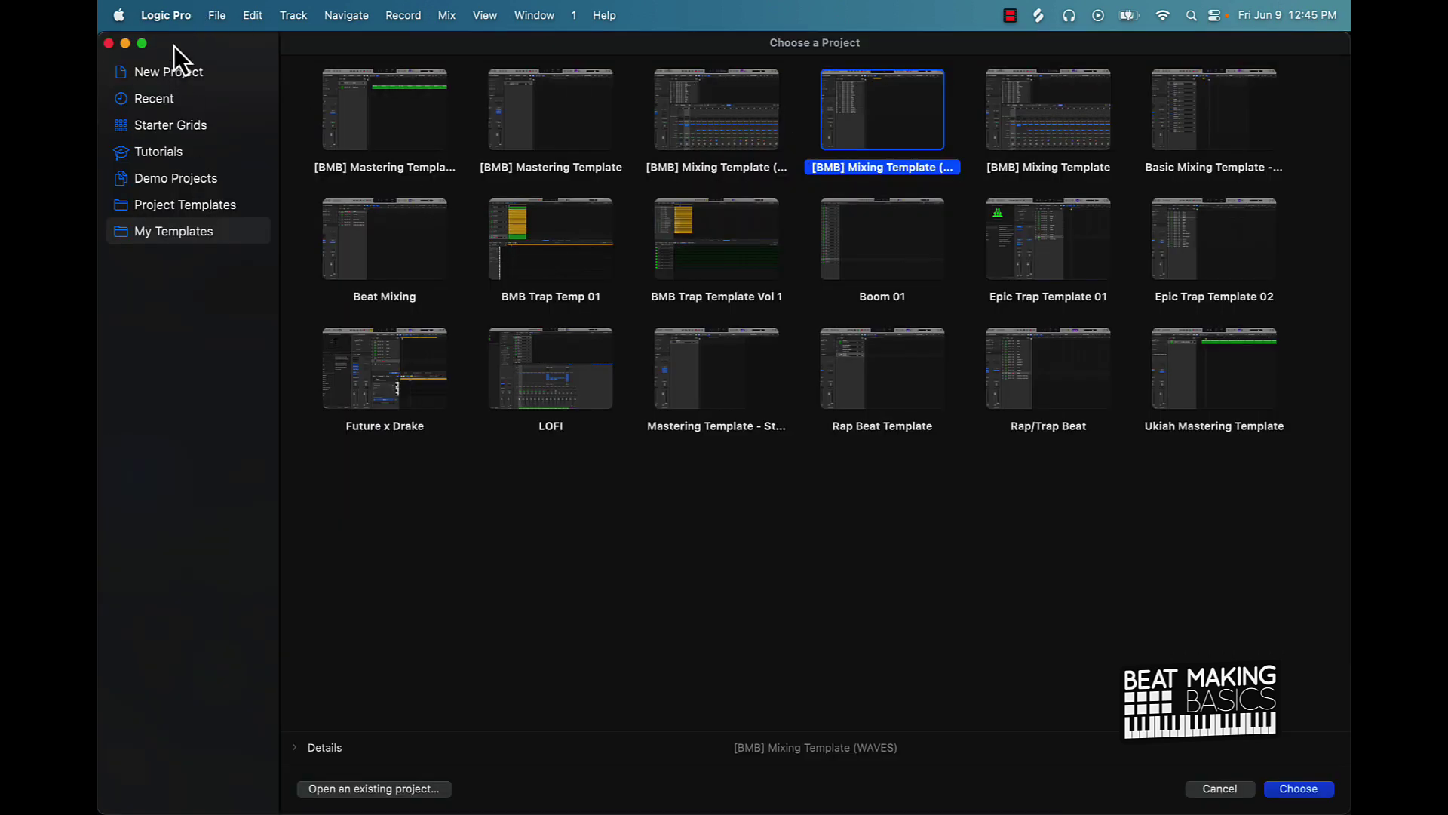
{"action": "left_click", "coordinate": [183, 208]}
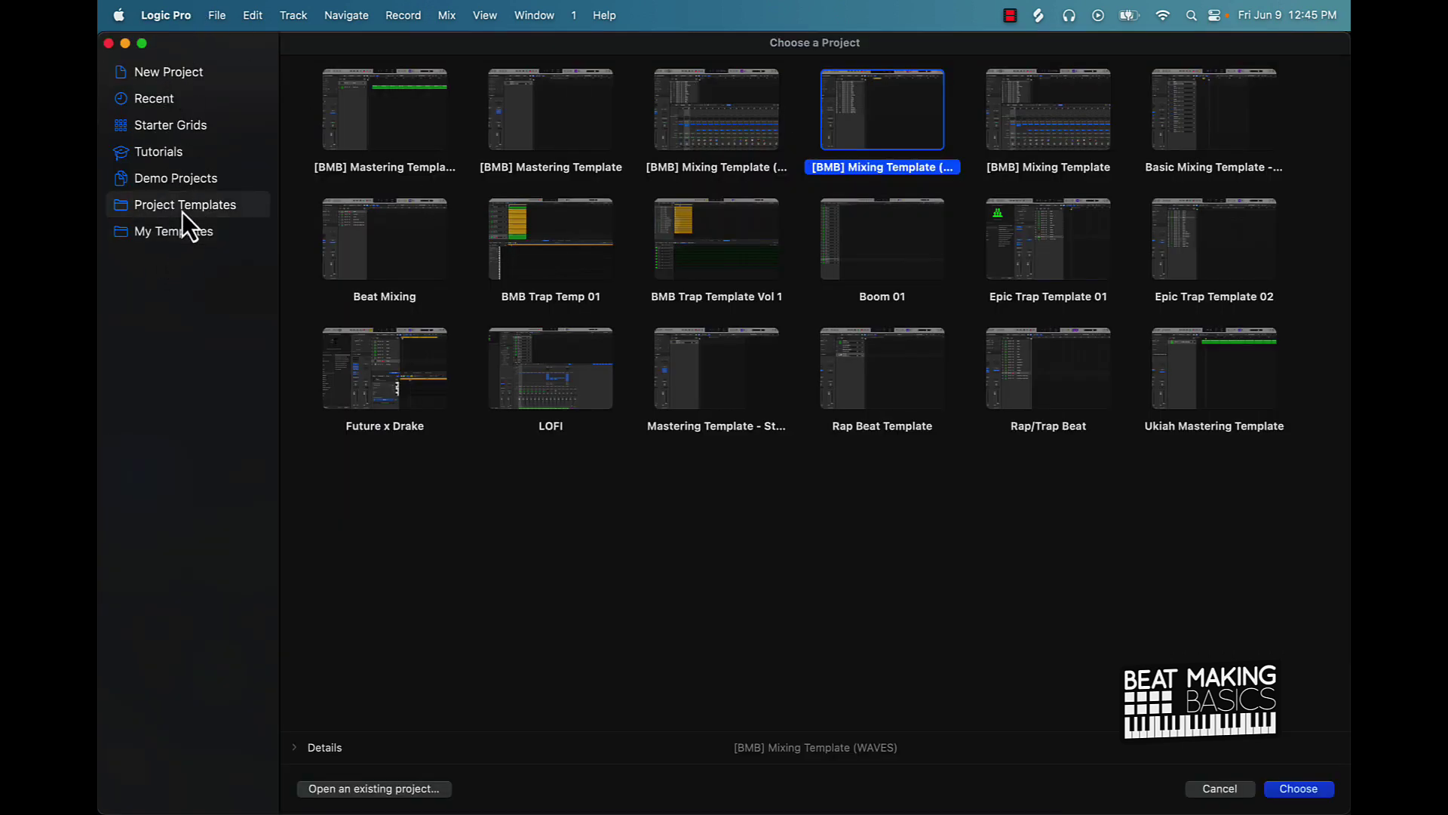
{"action": "left_click", "coordinate": [166, 71]}
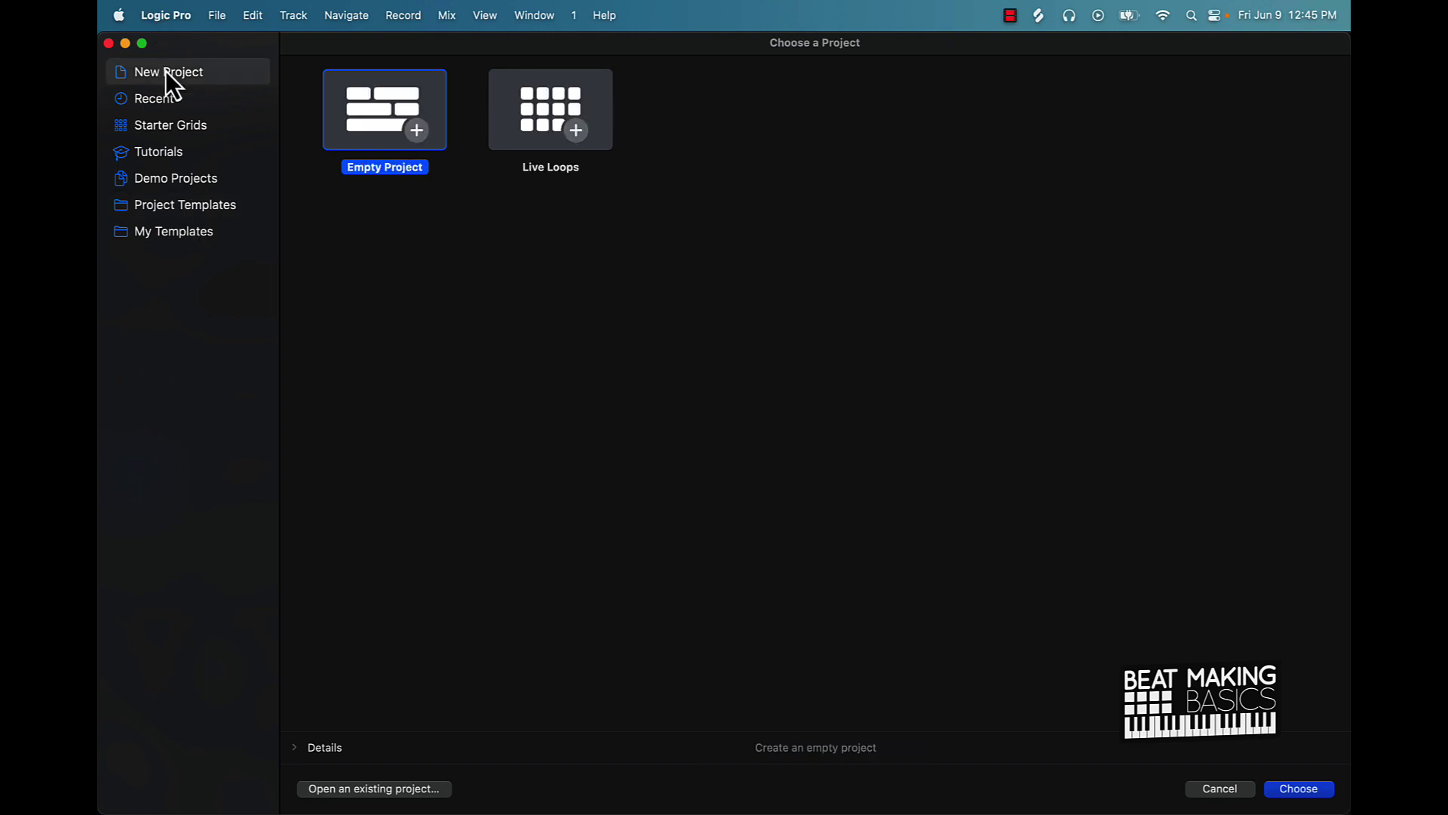
{"action": "left_click", "coordinate": [166, 234]}
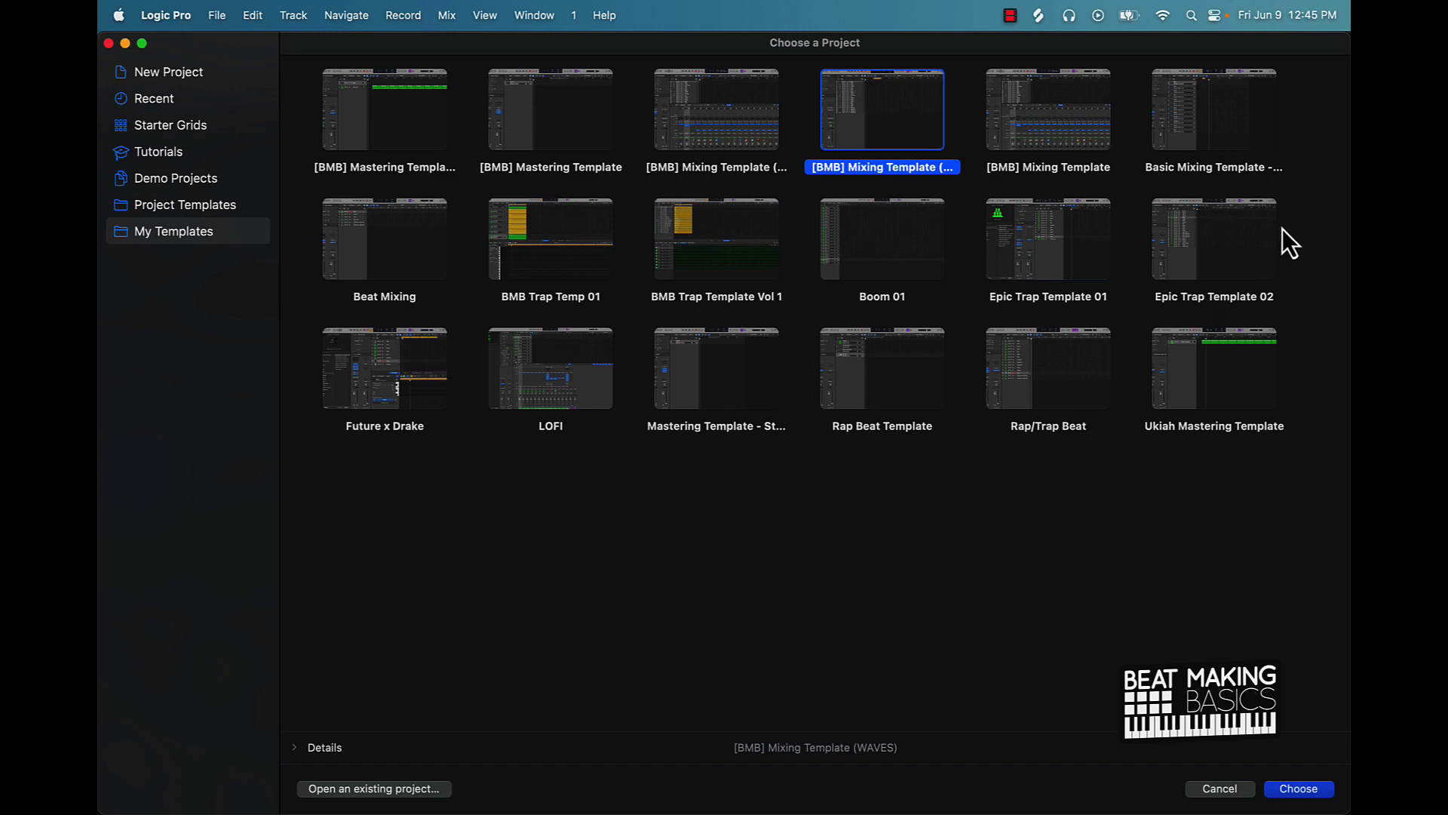
{"action": "left_click", "coordinate": [1237, 132]}
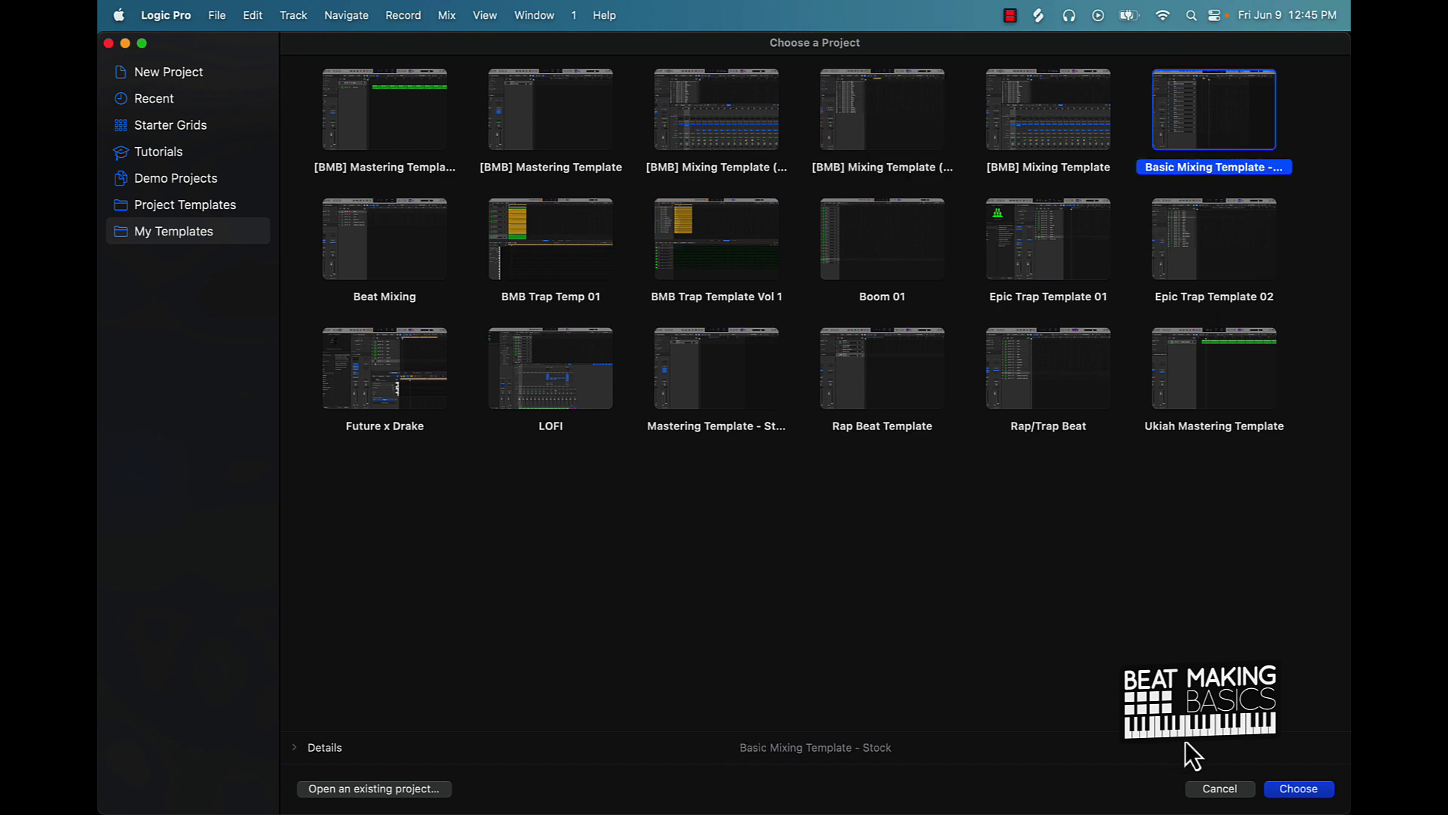
{"action": "left_click", "coordinate": [1301, 791]}
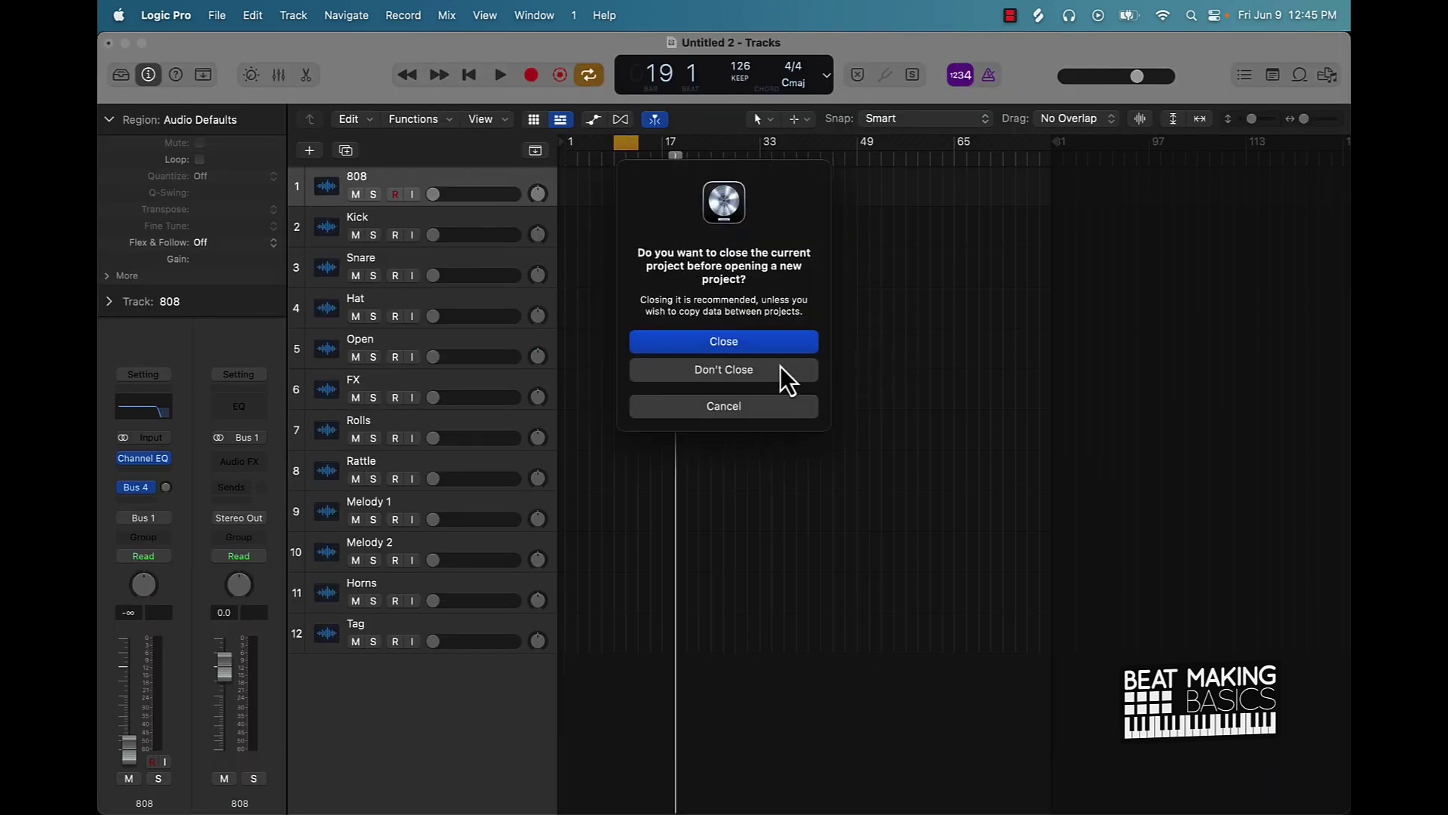
{"action": "left_click", "coordinate": [744, 369]}
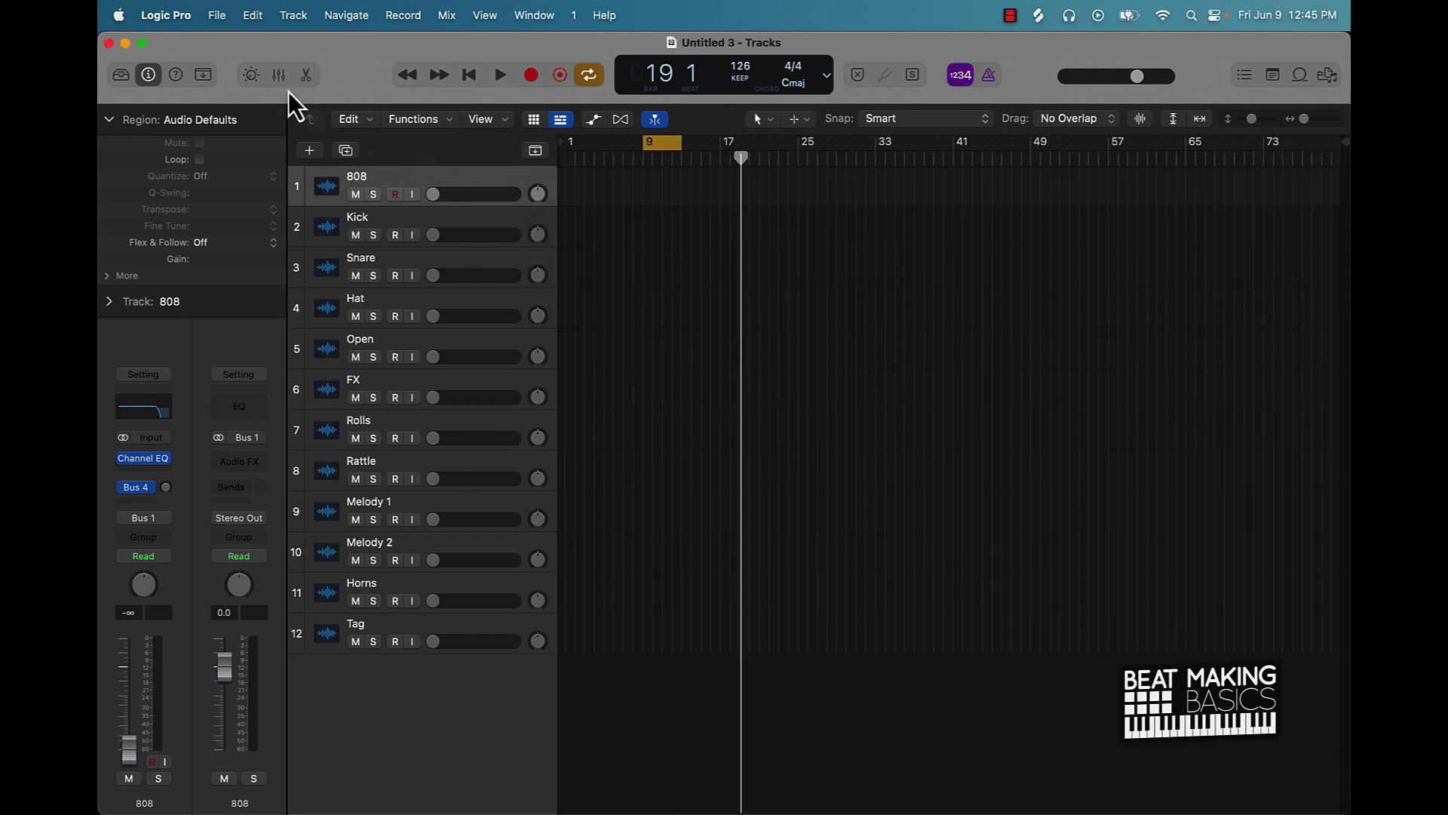
Step: Import all twelve WAV stems from the Magnificent - Stems folder through the Browser
{"action": "left_click", "coordinate": [1327, 74]}
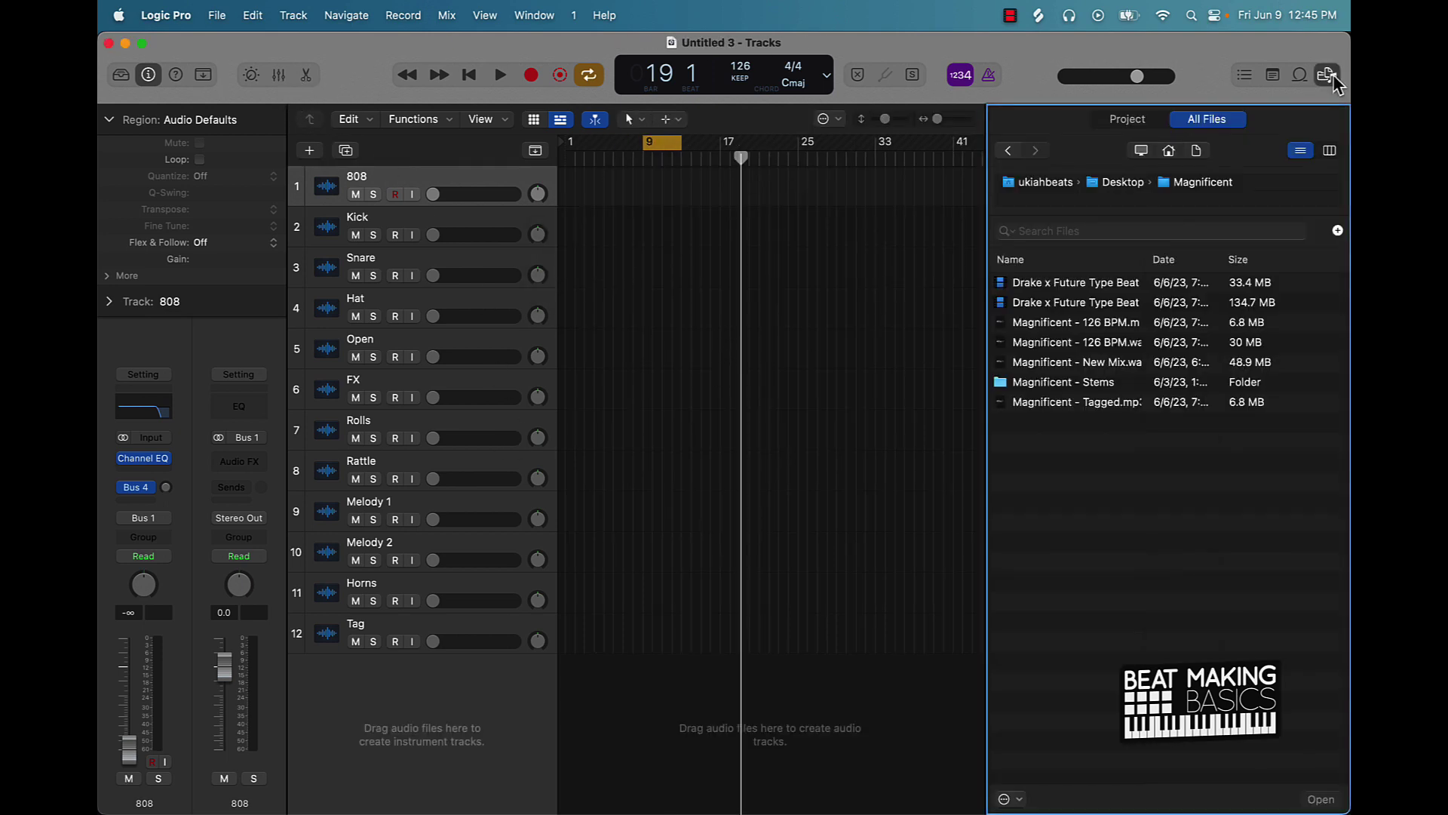
{"action": "left_click", "coordinate": [1041, 384]}
{"action": "double_click", "coordinate": [1040, 384]}
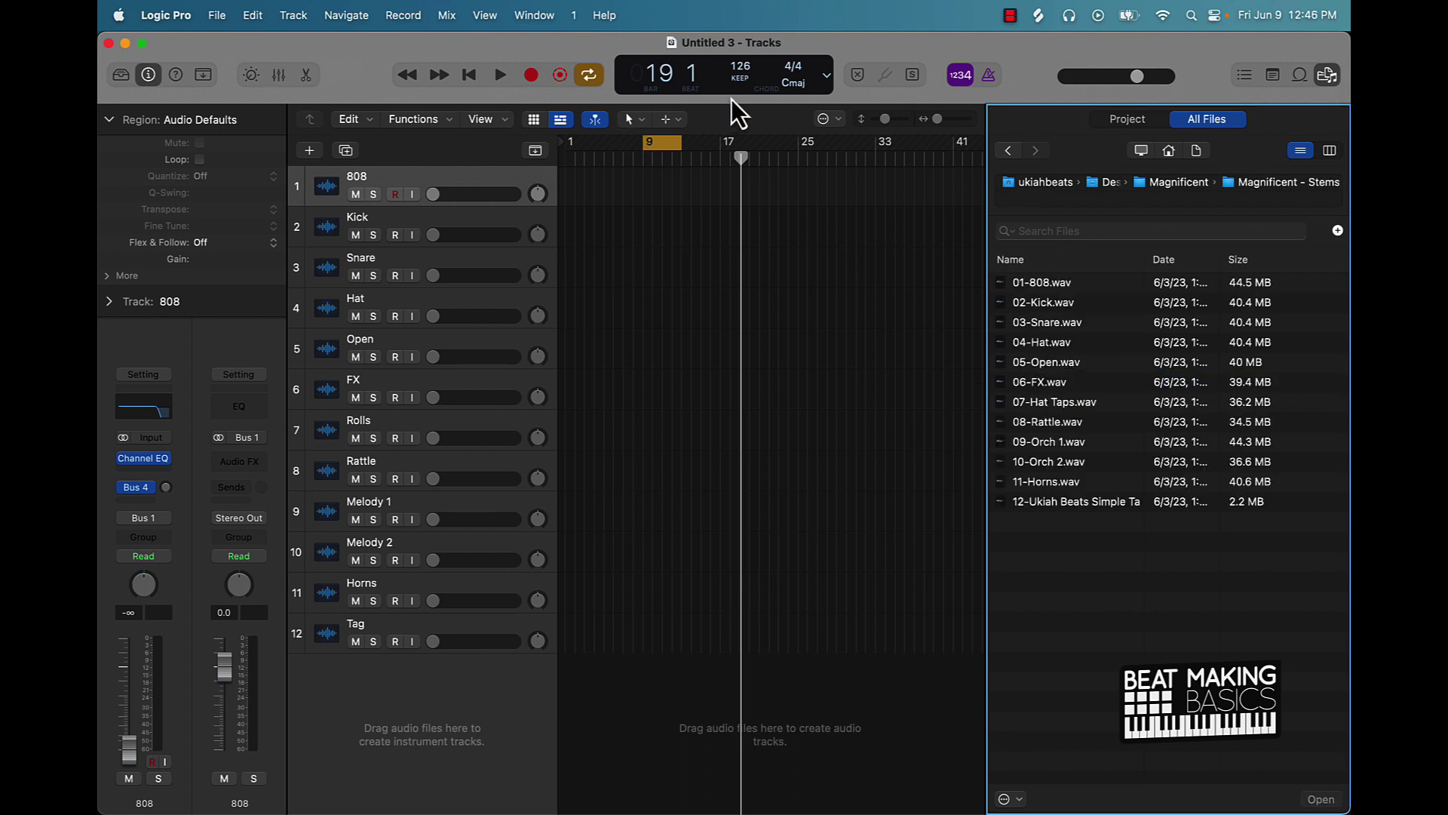
{"action": "left_click_drag", "start_coordinate": [1067, 559], "coordinate": [673, 573]}
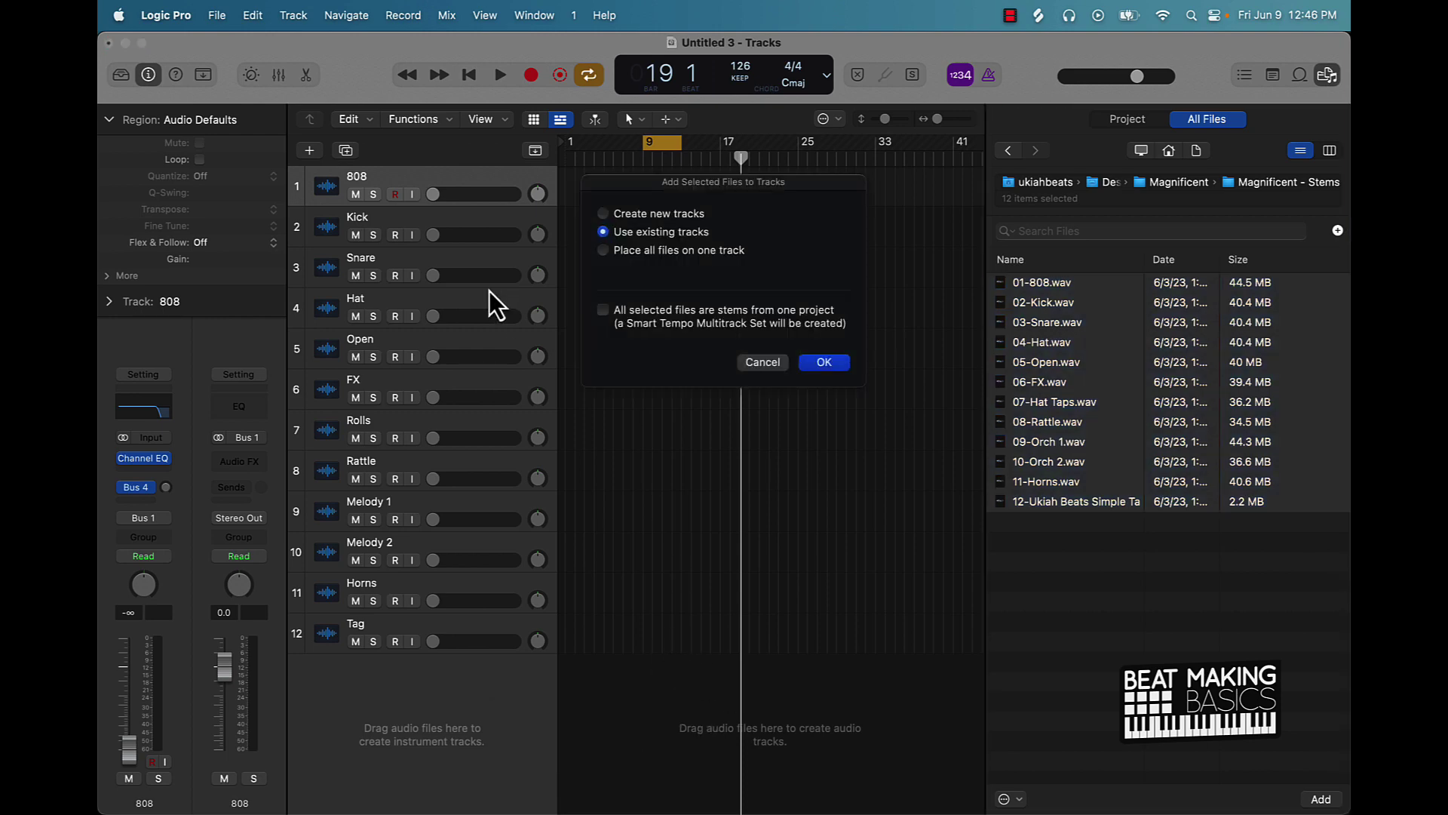
{"action": "left_click", "coordinate": [818, 364]}
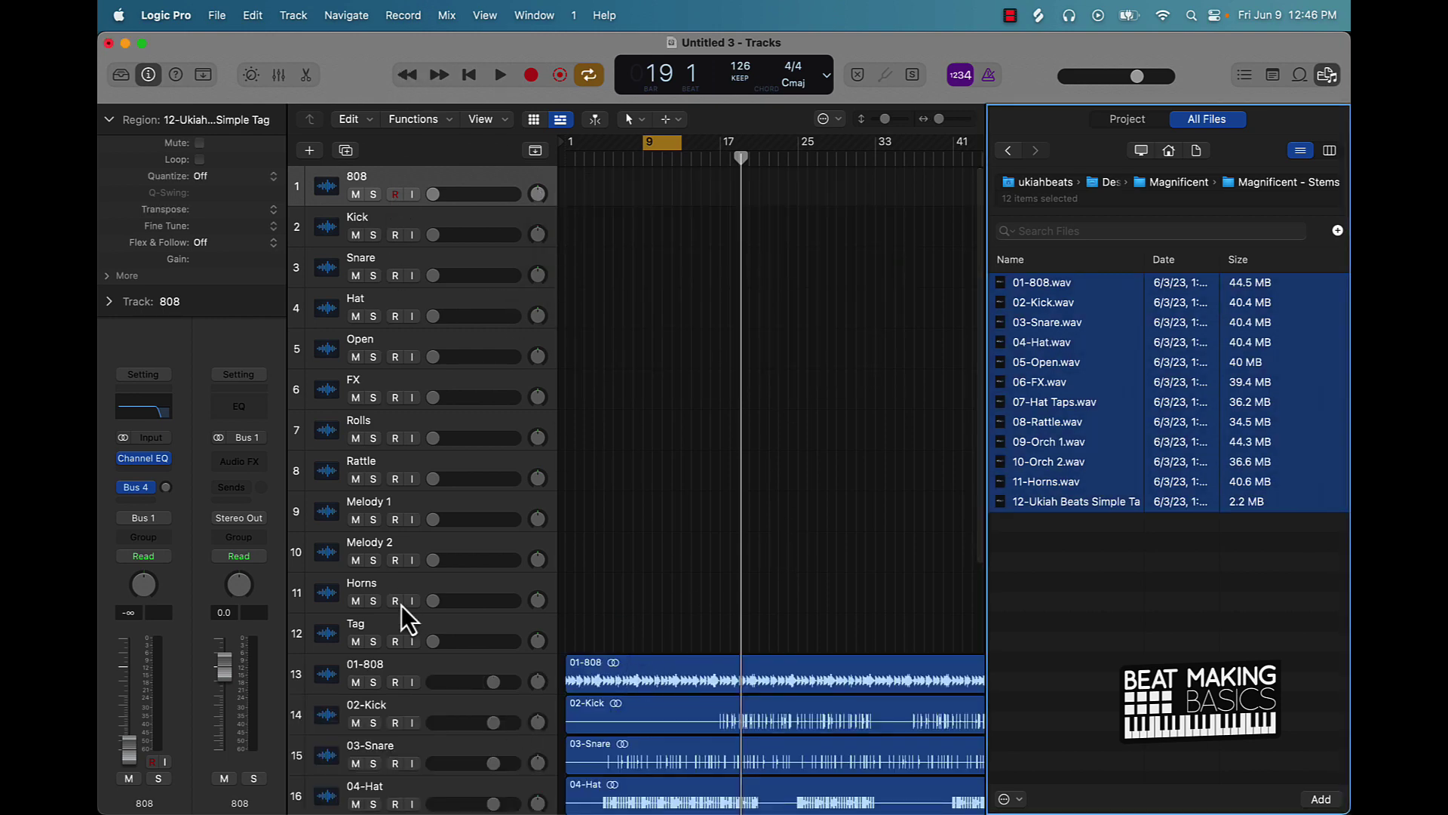
Step: Move each stem region onto its matching template track, 808 through Tag, at bar 1
{"action": "left_click_drag", "start_coordinate": [618, 687], "coordinate": [596, 198]}
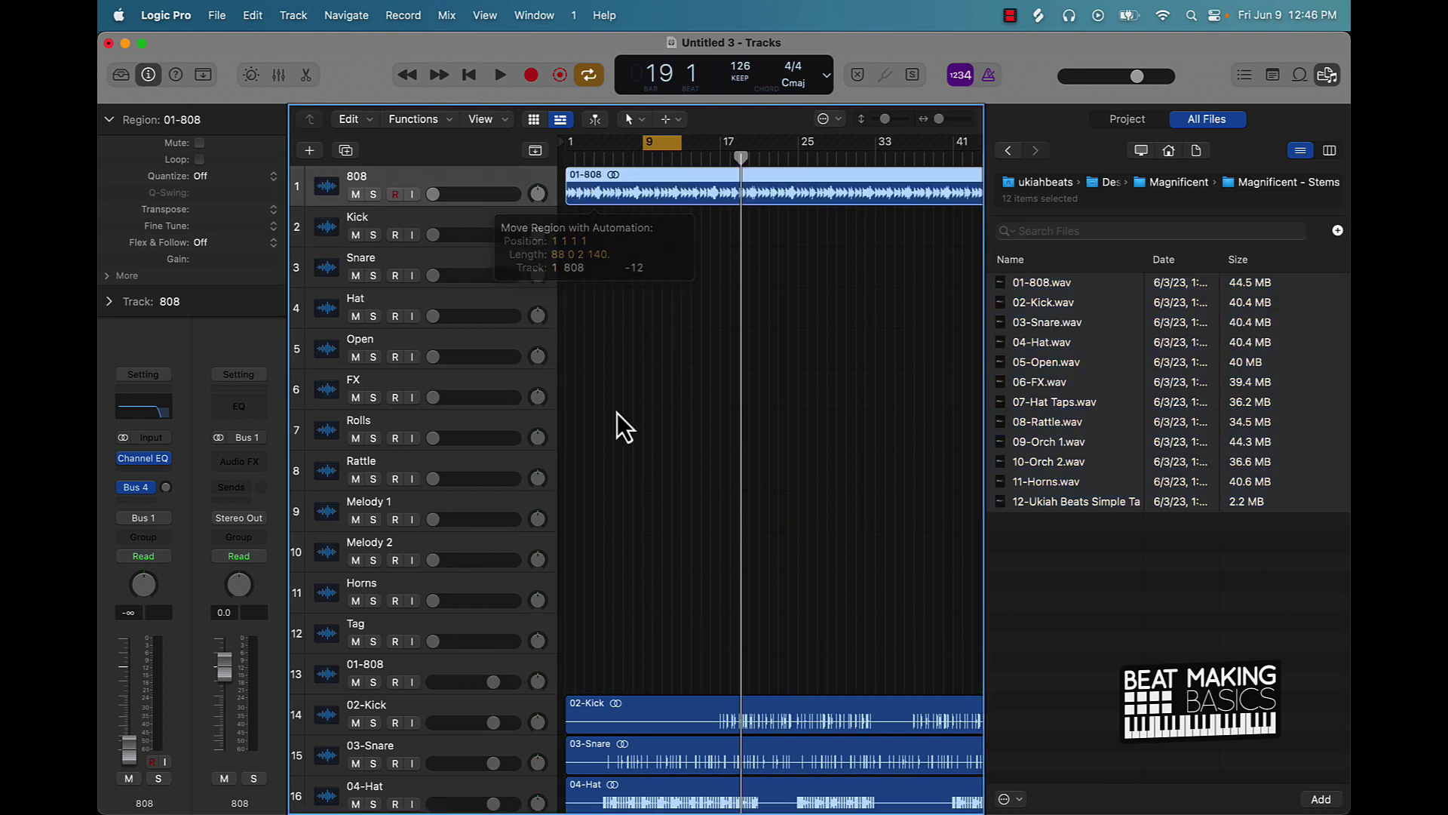
{"action": "left_click", "coordinate": [649, 724]}
{"action": "left_click_drag", "start_coordinate": [649, 732], "coordinate": [550, 236]}
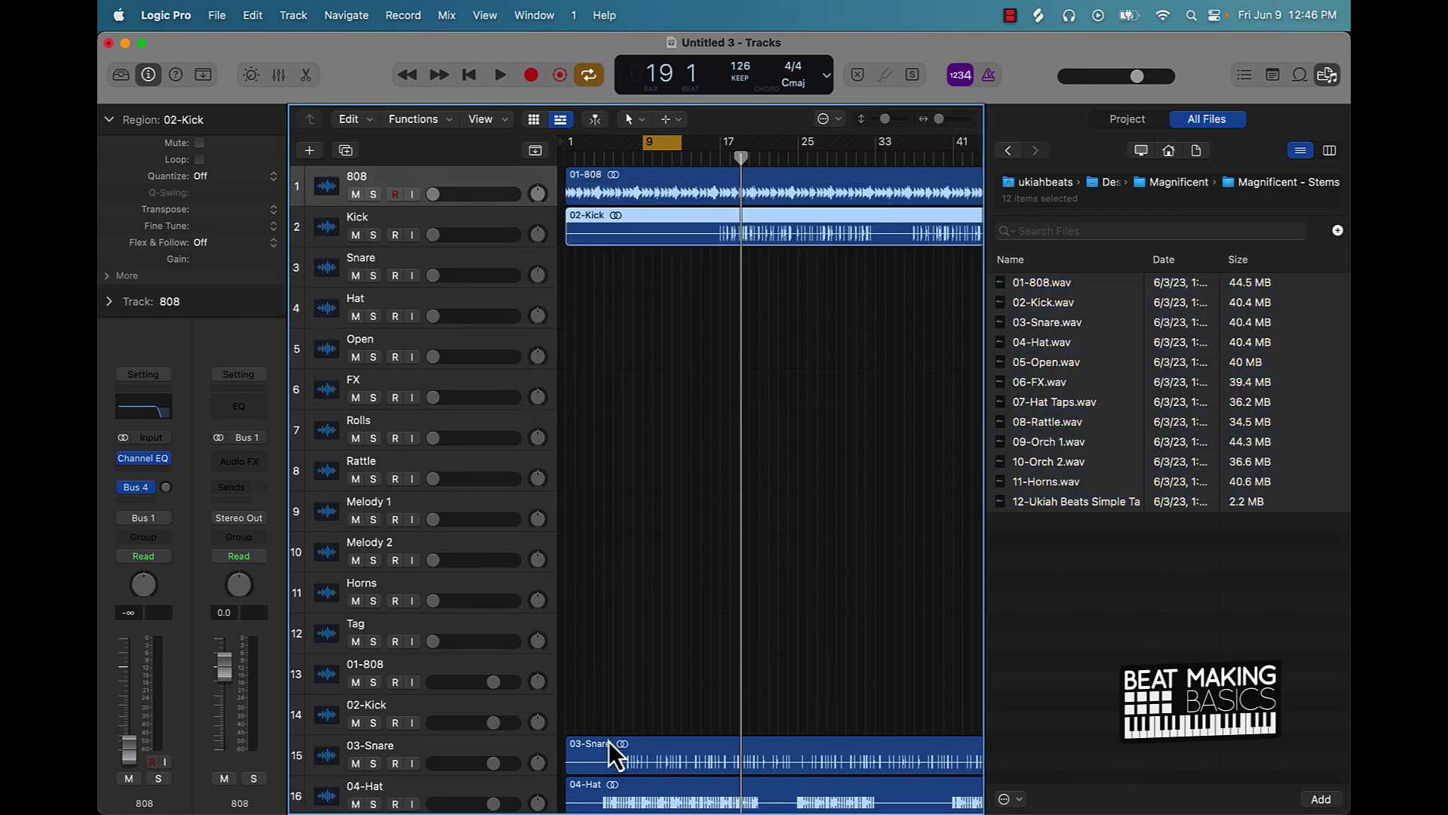
{"action": "left_click_drag", "start_coordinate": [614, 753], "coordinate": [550, 280]}
{"action": "left_click_drag", "start_coordinate": [614, 783], "coordinate": [582, 336]}
{"action": "scroll", "coordinate": [598, 523], "scroll_direction": "down", "scroll_amount": 5}
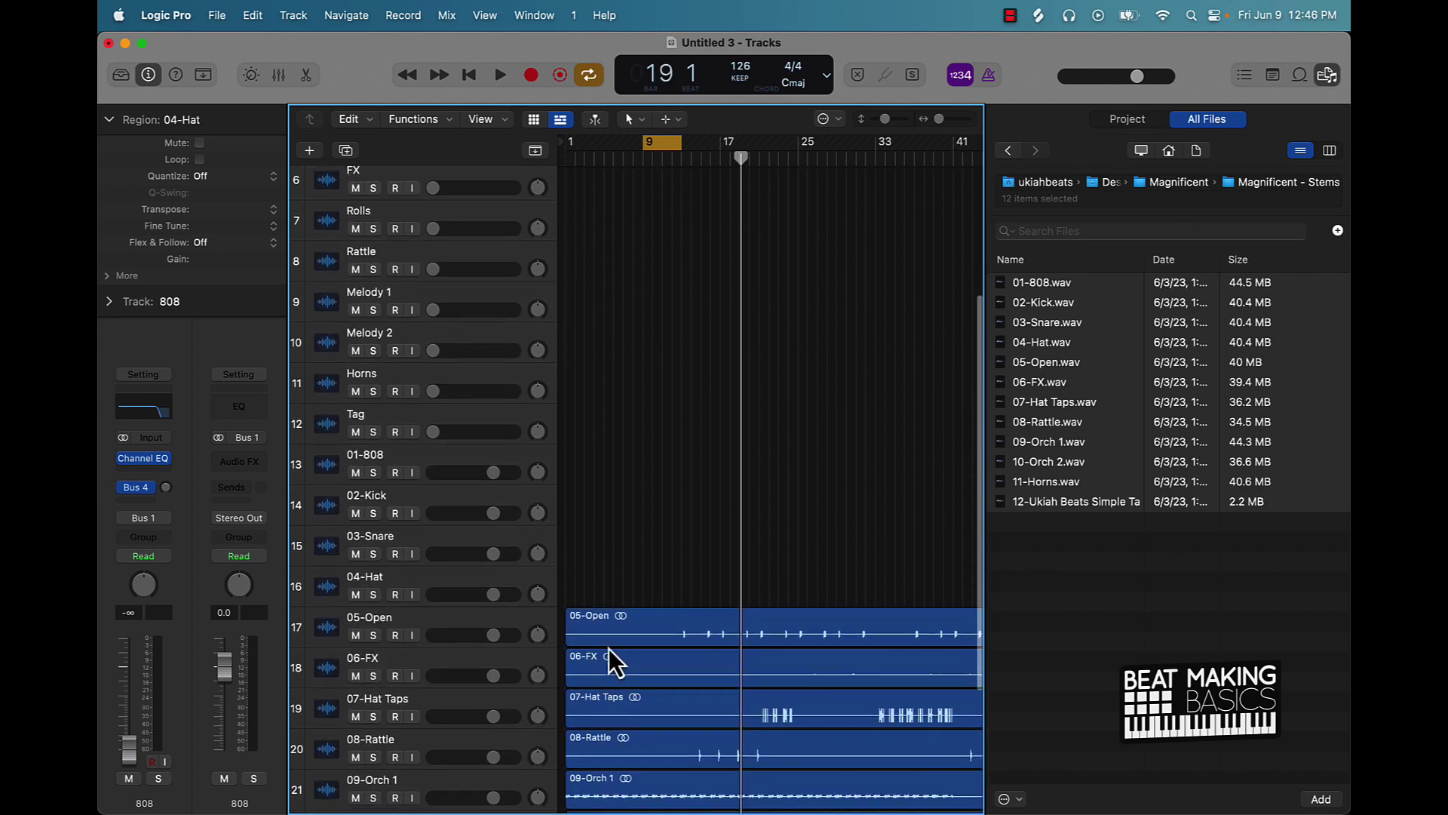
{"action": "left_click_drag", "start_coordinate": [617, 543], "coordinate": [600, 229]}
{"action": "scroll", "coordinate": [637, 519], "scroll_direction": "up", "scroll_amount": 5}
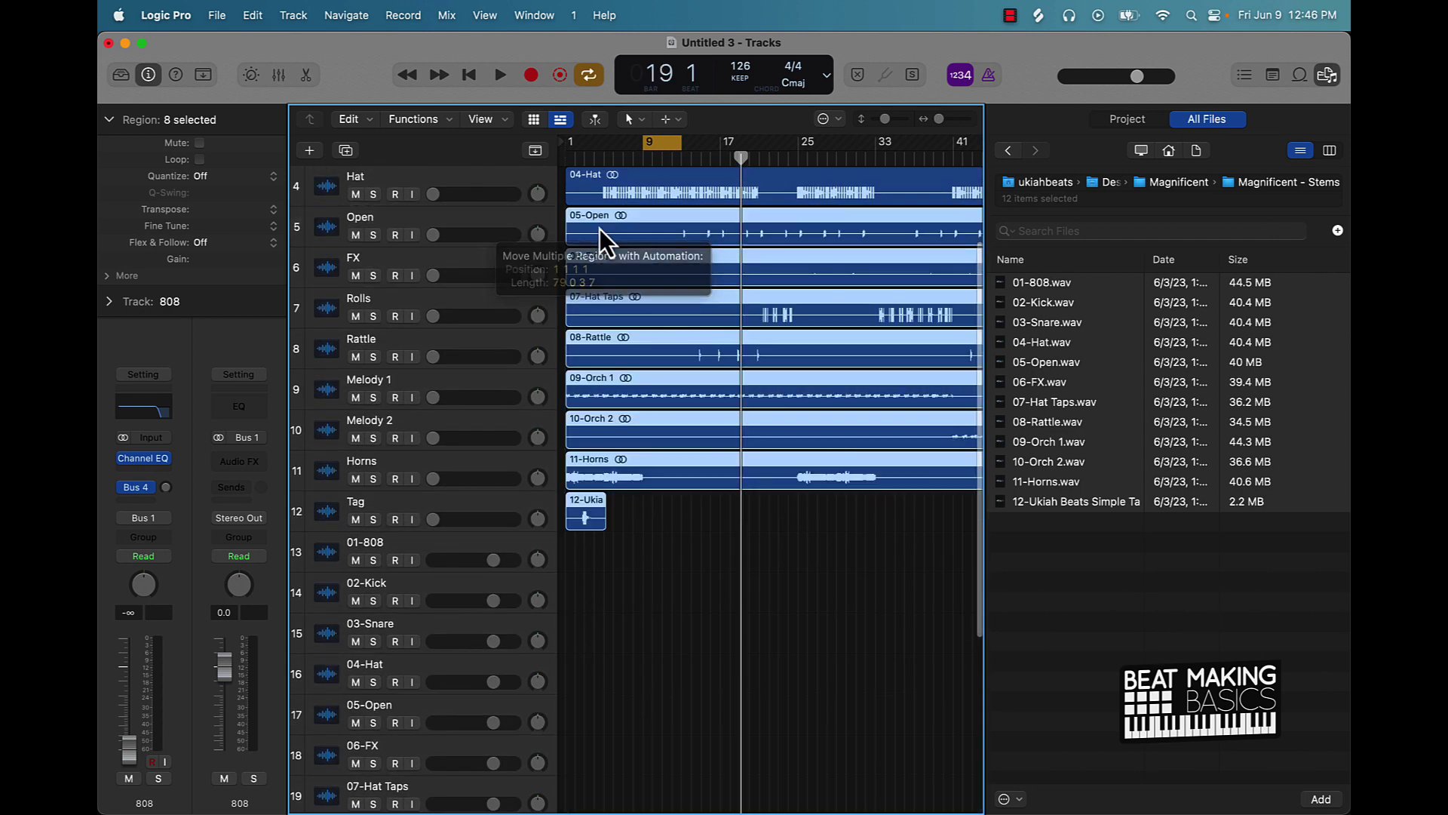
{"action": "left_click", "coordinate": [453, 513]}
{"action": "left_click", "coordinate": [293, 15]}
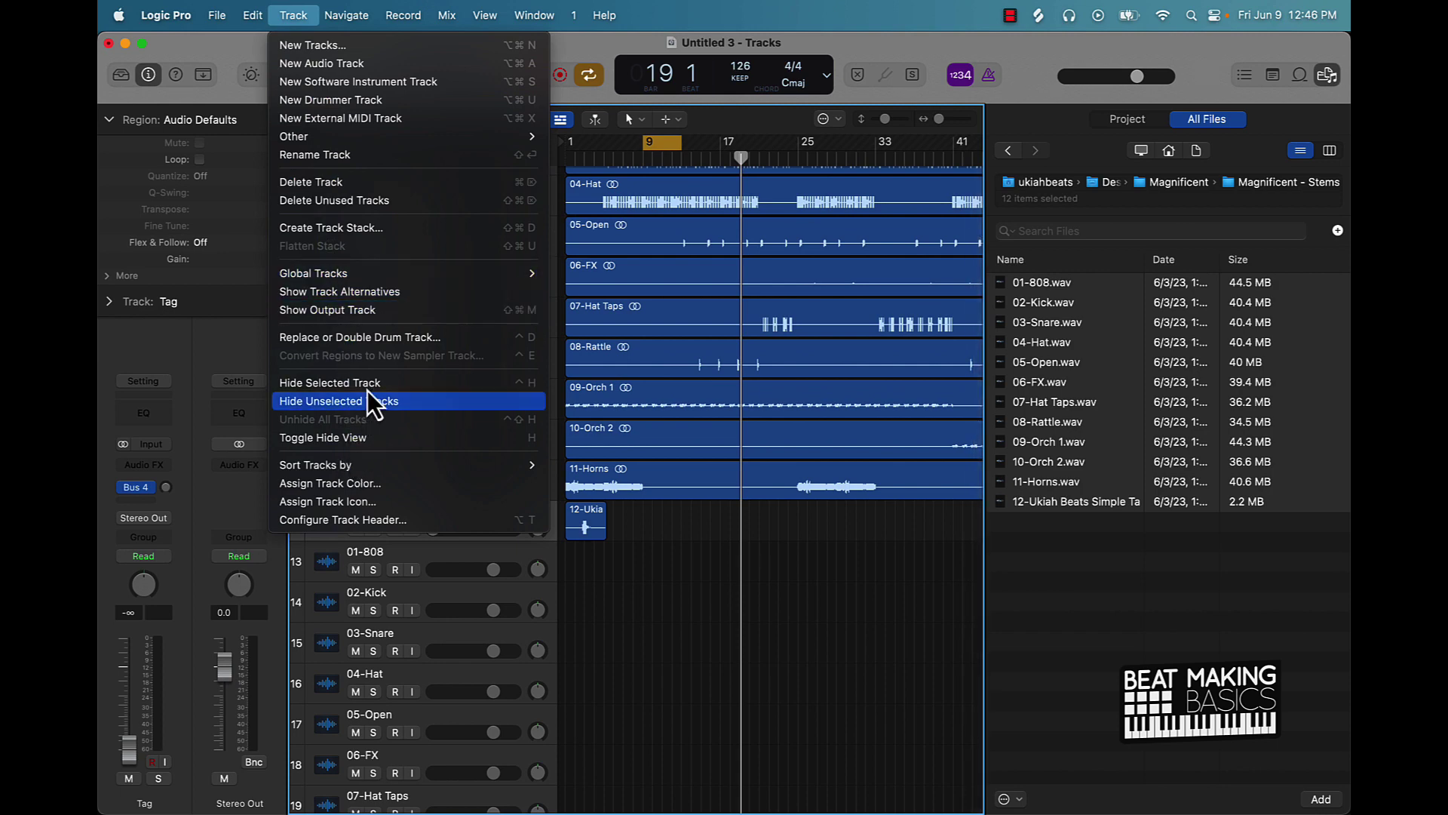
Step: Delete the unused empty tracks 13–24 and show the Mixer
{"action": "left_click", "coordinate": [394, 199]}
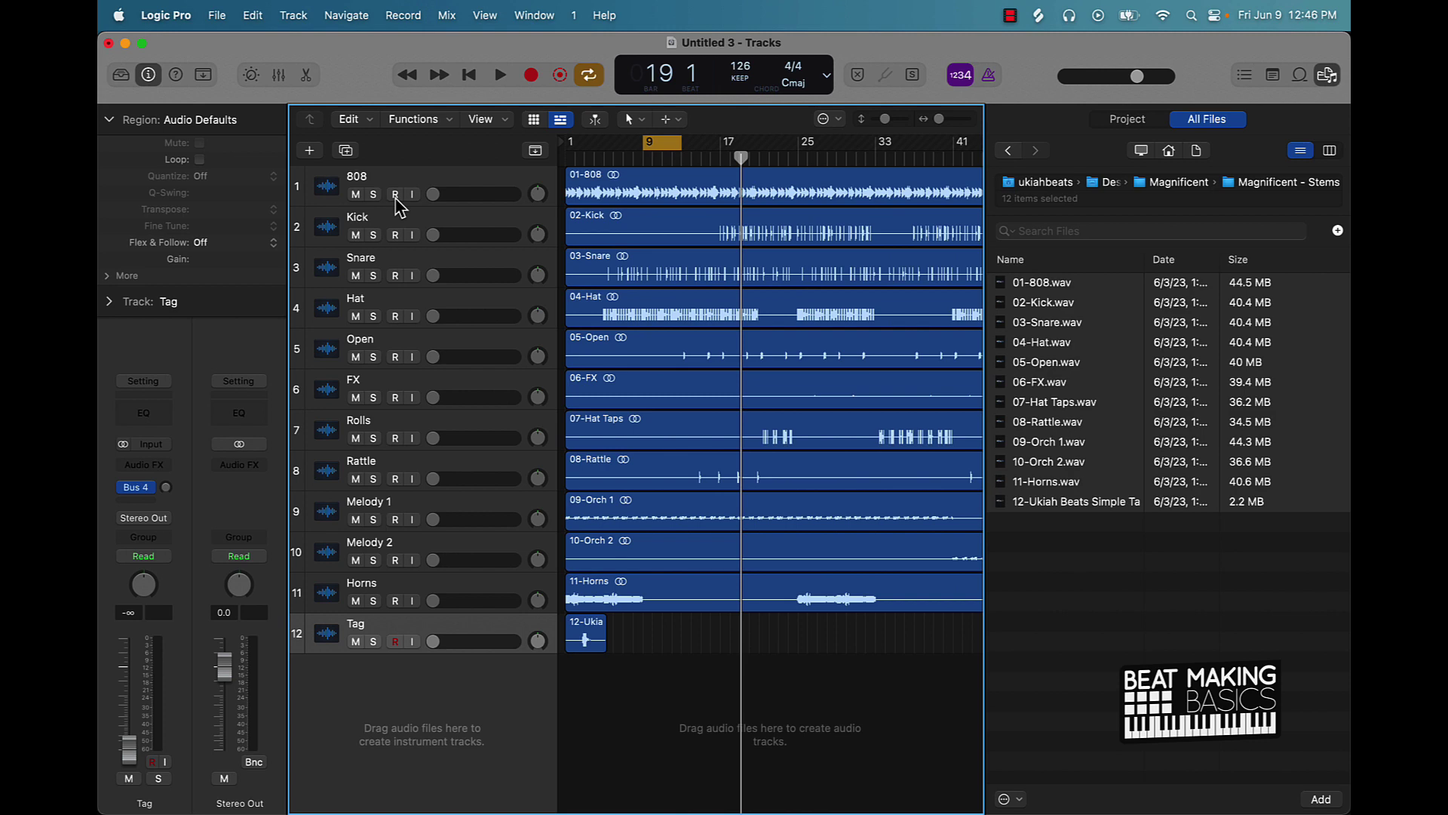
{"action": "left_click", "coordinate": [279, 75]}
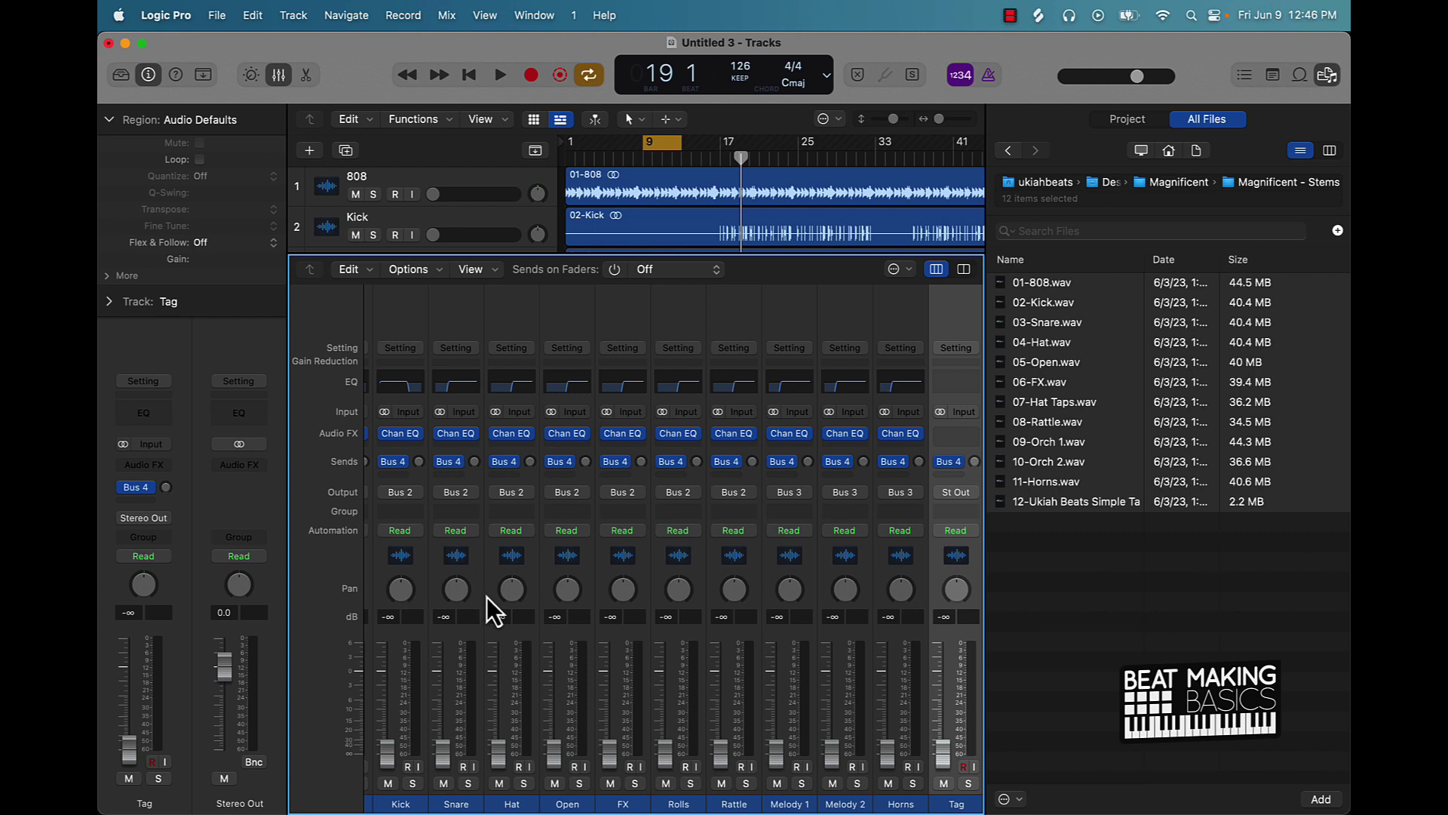
Step: Close the Browser, cycle bars 17–21, and raise 808 (-0.3 dB), Kick and Snare (-5.3 dB)
{"action": "scroll", "coordinate": [501, 705], "scroll_direction": "left", "scroll_amount": 2}
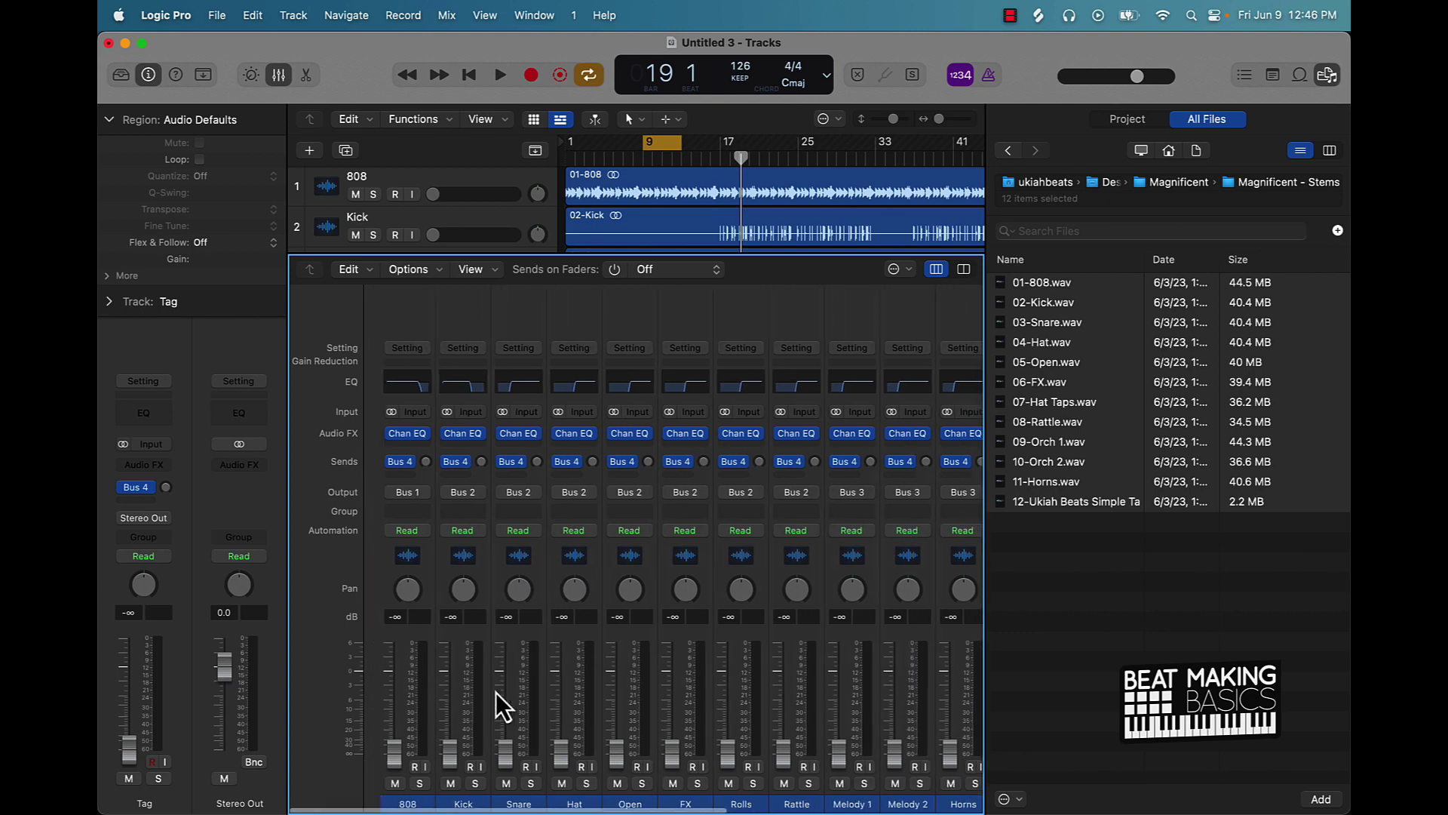
{"action": "left_click", "coordinate": [1328, 75]}
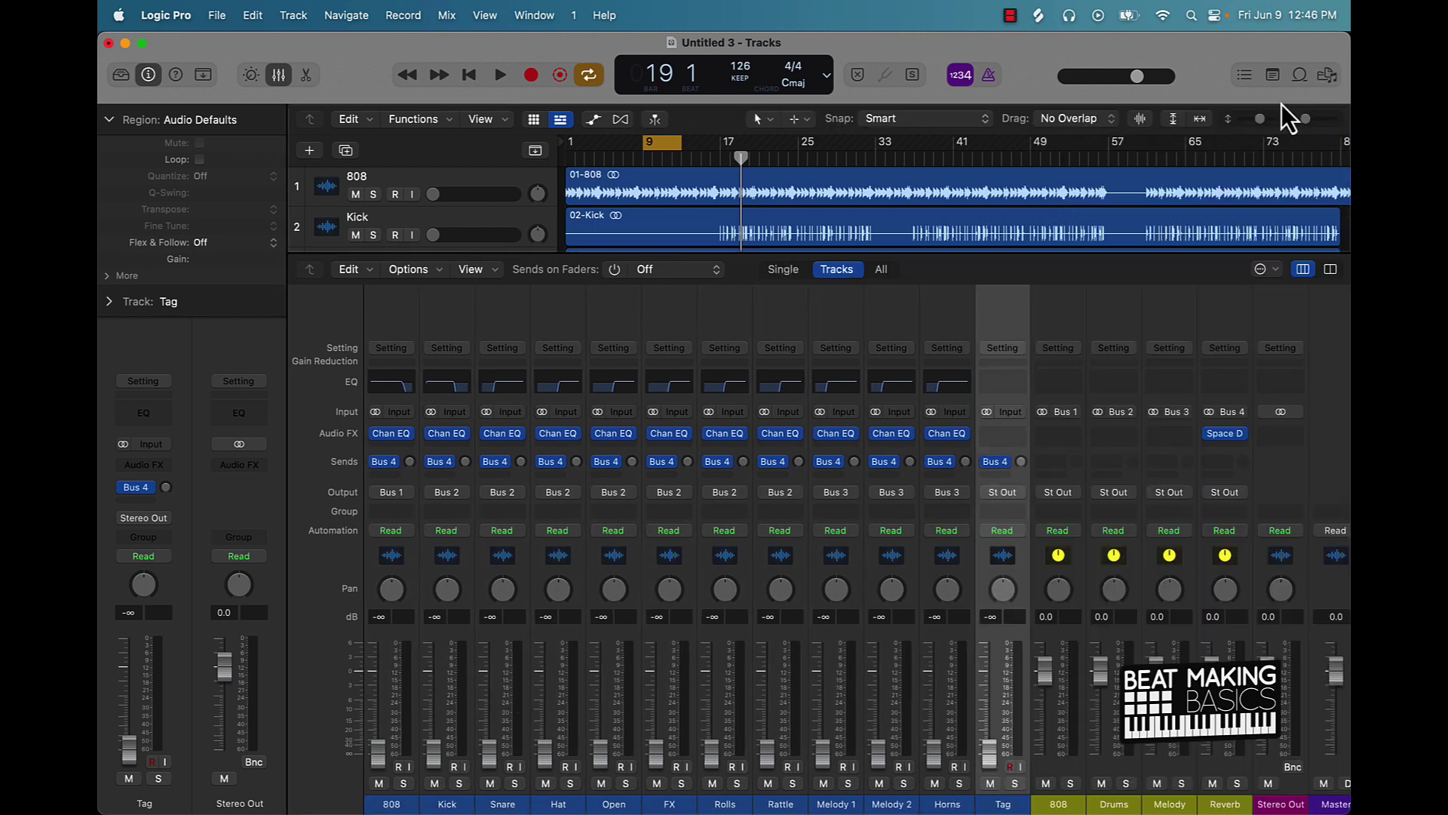
{"action": "left_click", "coordinate": [1287, 111]}
{"action": "left_click_drag", "start_coordinate": [387, 750], "coordinate": [387, 672]}
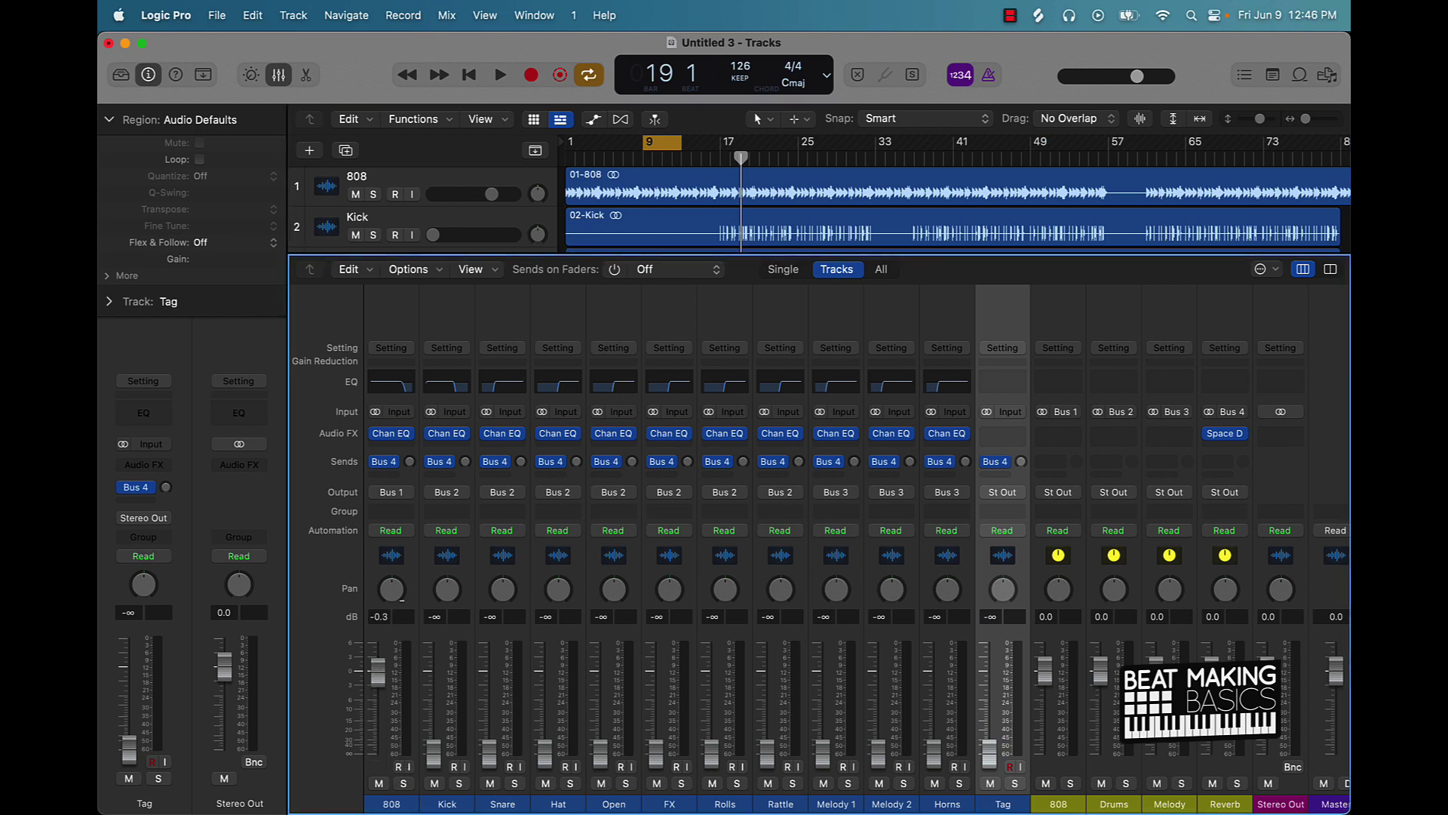
{"action": "left_click_drag", "start_coordinate": [656, 142], "coordinate": [734, 153]}
{"action": "key", "text": "space"}
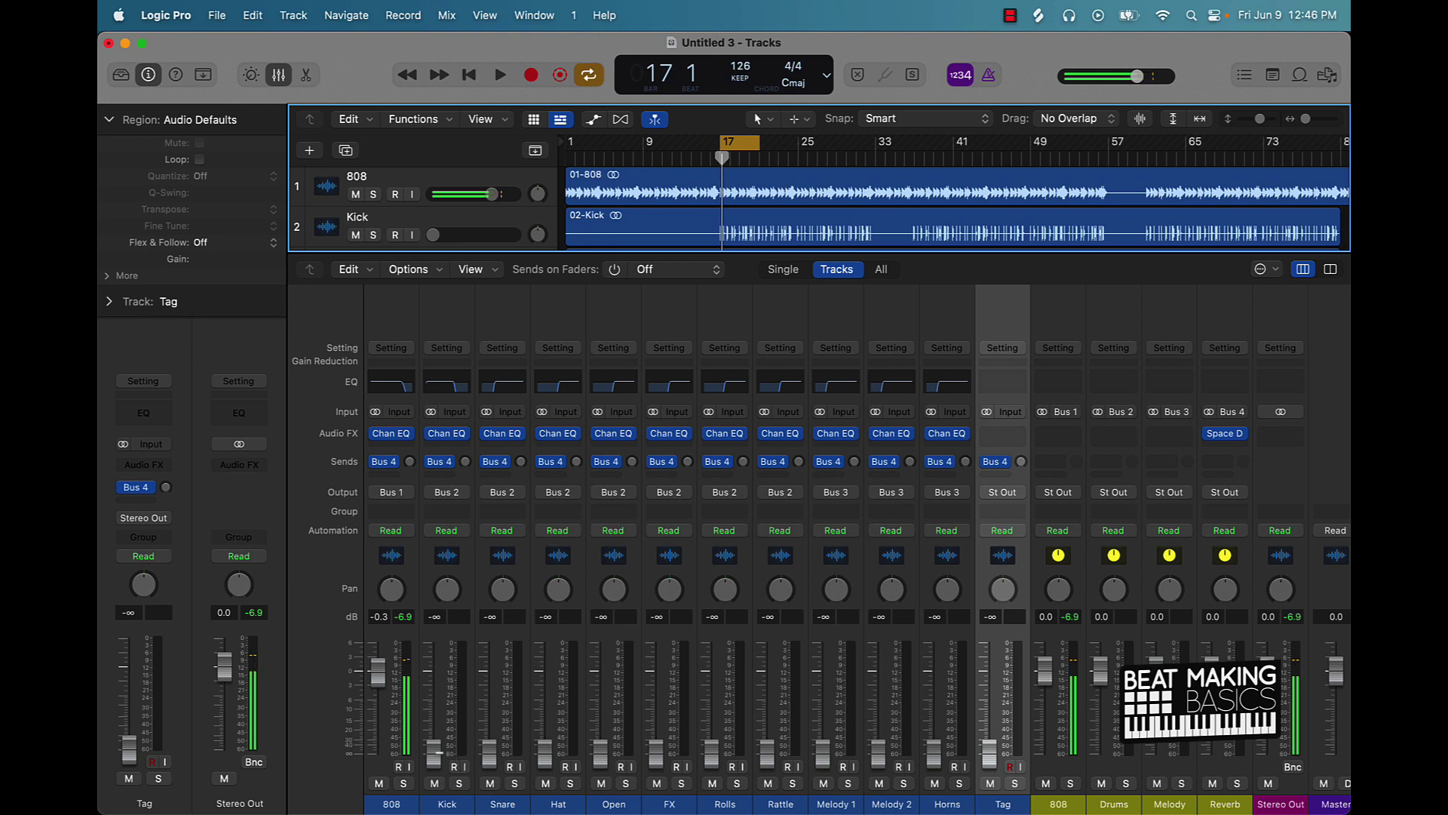
{"action": "left_click_drag", "start_coordinate": [451, 748], "coordinate": [442, 668]}
{"action": "key", "text": "space"}
{"action": "left_click_drag", "start_coordinate": [493, 764], "coordinate": [541, 702]}
{"action": "key", "text": "space"}
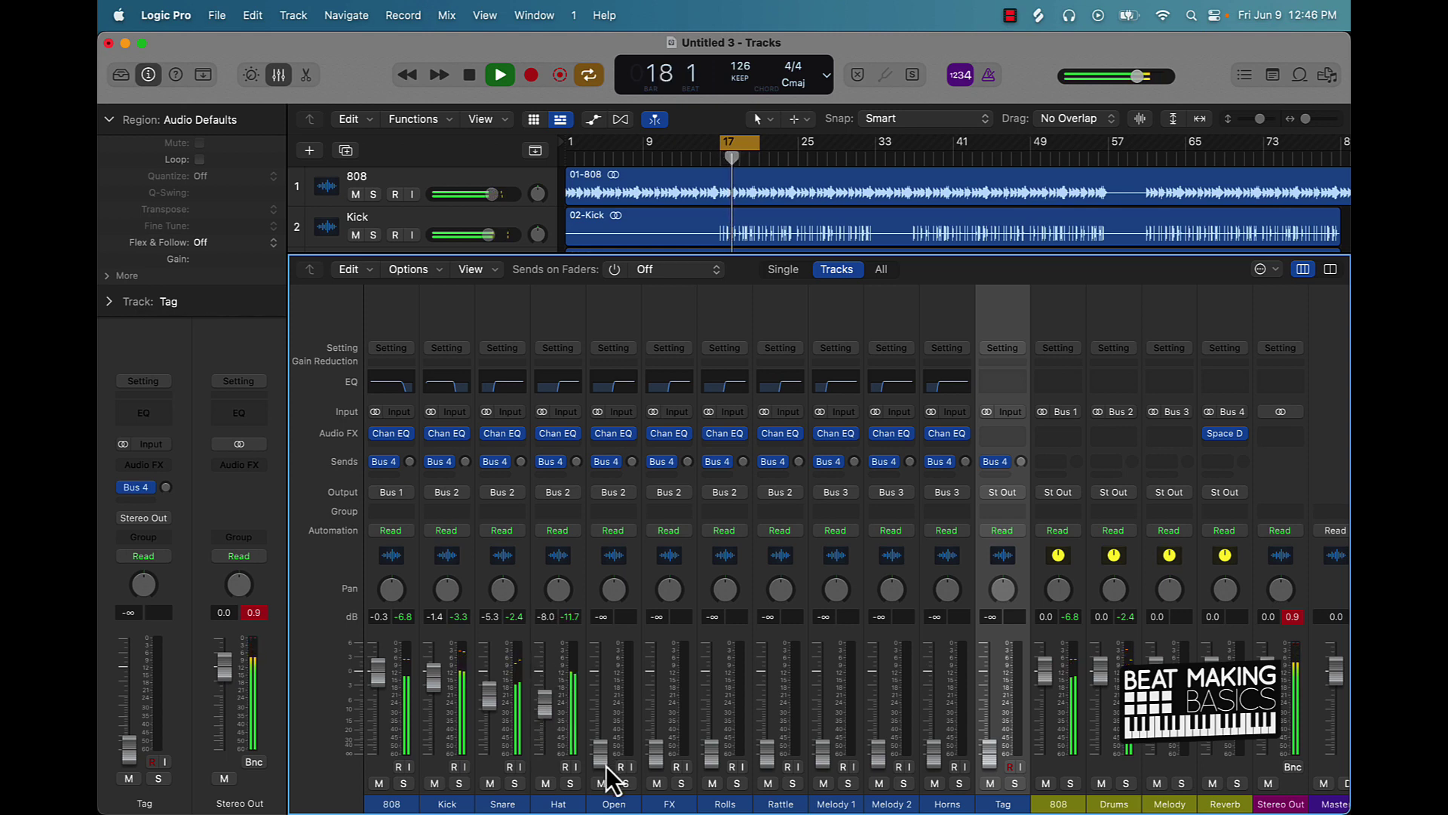
Step: Raise Open -6.8, FX -11.6, Rolls -7.4, Rattle -9.6, Melody 1 -5.3, Melody 2, Horns -9.6, Tag -10.8 dB
{"action": "left_click_drag", "start_coordinate": [600, 751], "coordinate": [600, 700]}
{"action": "left_click_drag", "start_coordinate": [656, 753], "coordinate": [656, 713]}
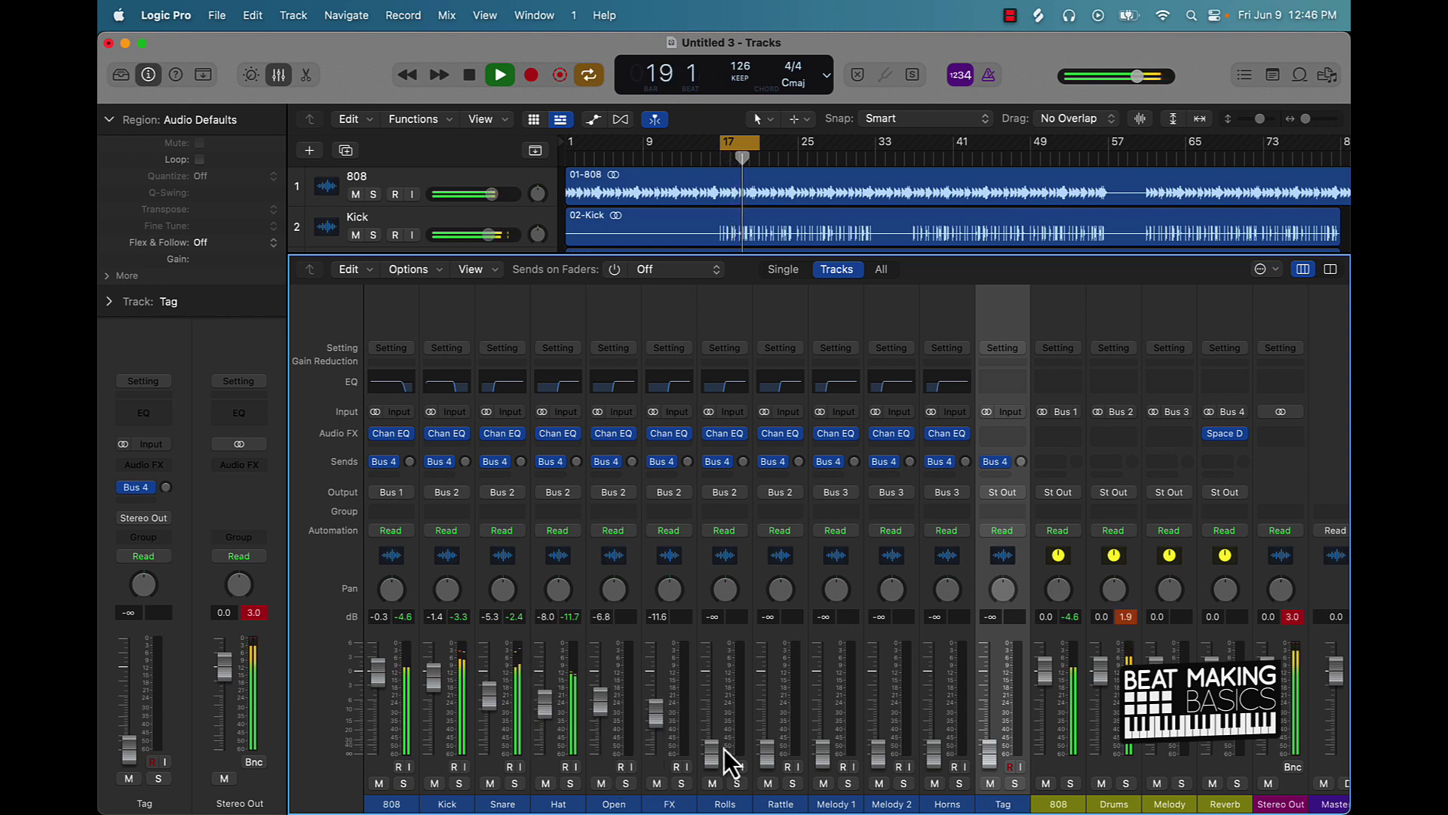
{"action": "left_click_drag", "start_coordinate": [713, 753], "coordinate": [733, 694]}
{"action": "left_click_drag", "start_coordinate": [770, 752], "coordinate": [768, 705]}
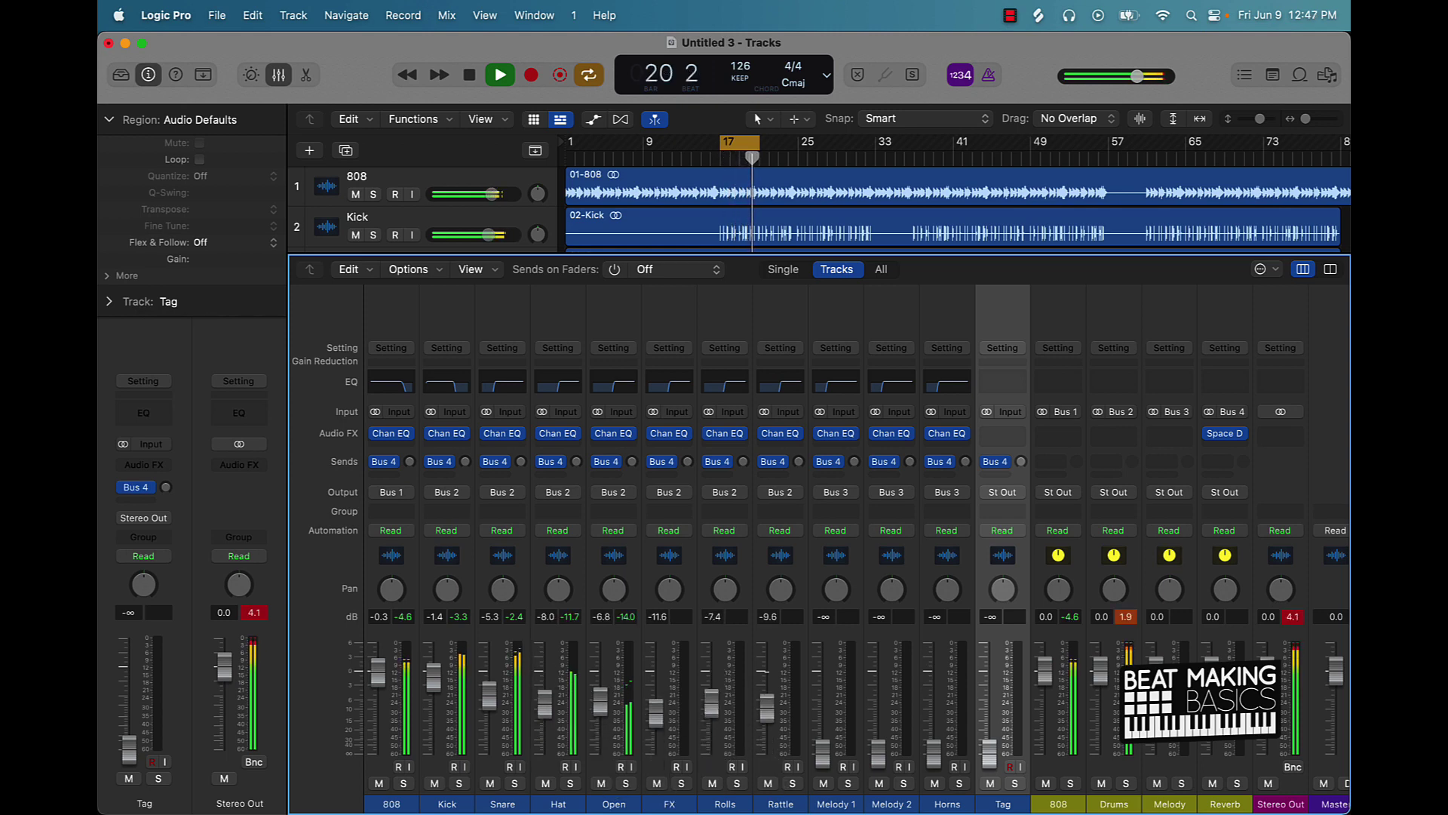
{"action": "left_click_drag", "start_coordinate": [825, 759], "coordinate": [824, 702]}
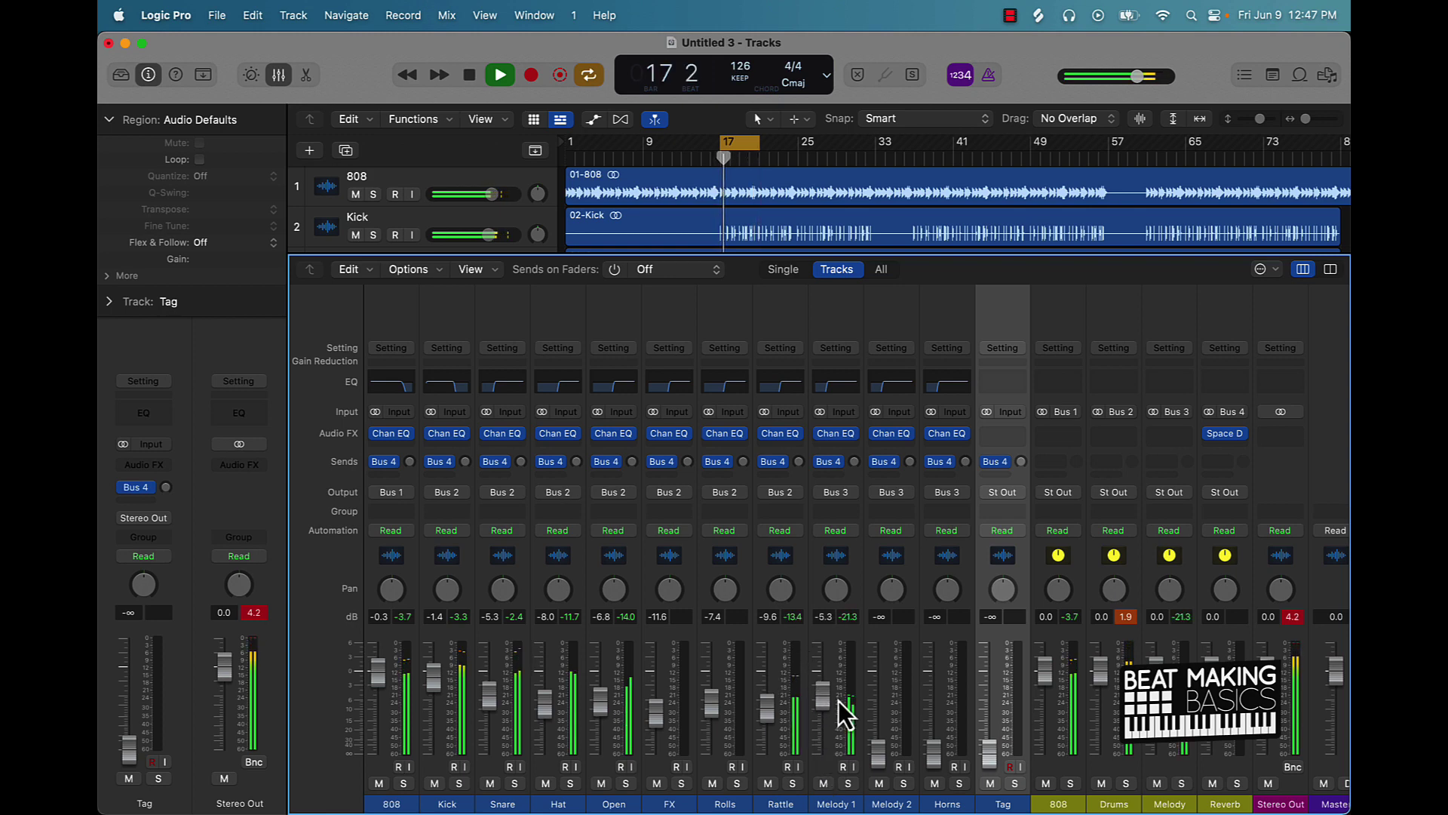
{"action": "left_click_drag", "start_coordinate": [877, 755], "coordinate": [878, 702]}
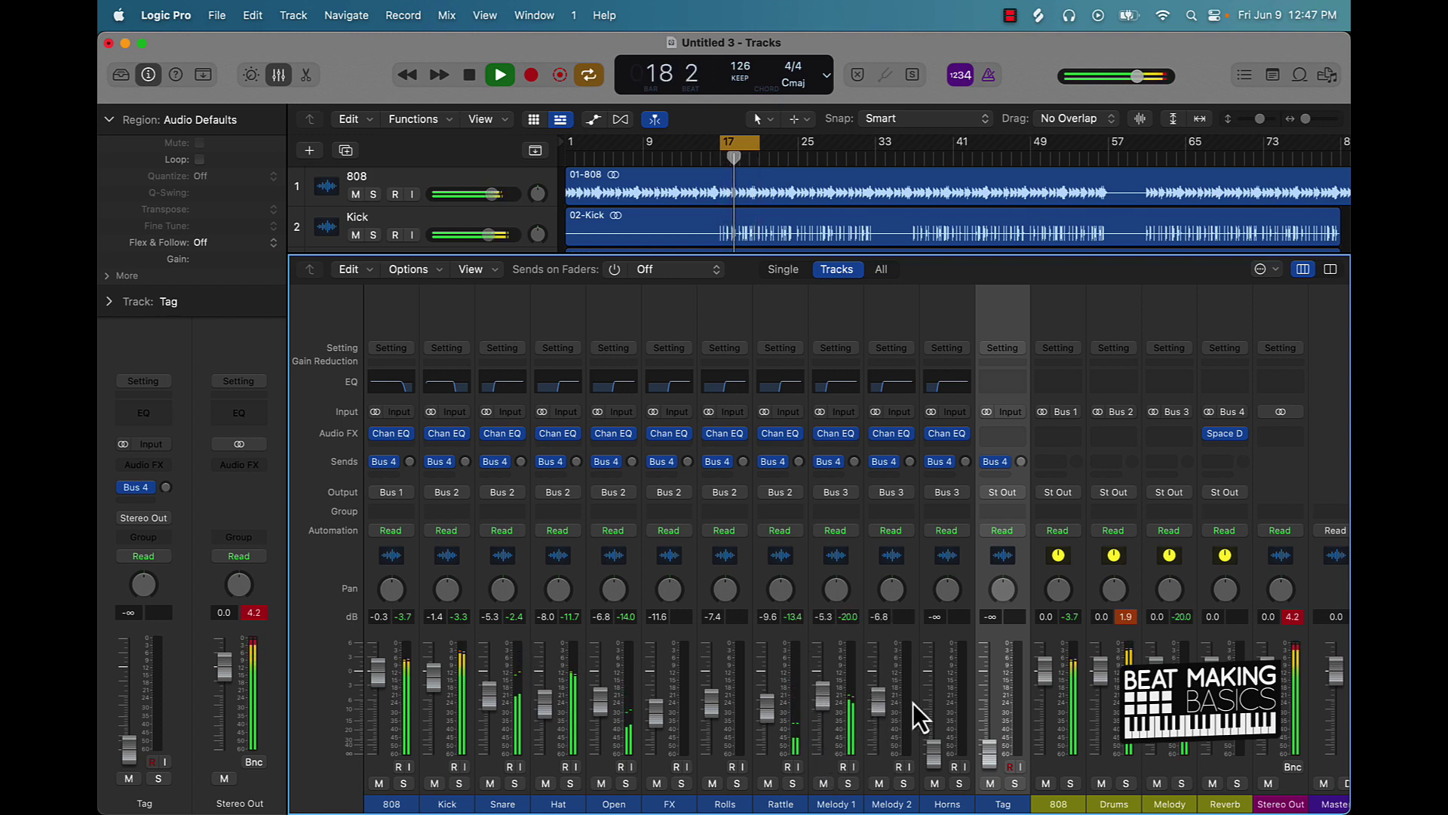
{"action": "left_click_drag", "start_coordinate": [932, 751], "coordinate": [934, 706]}
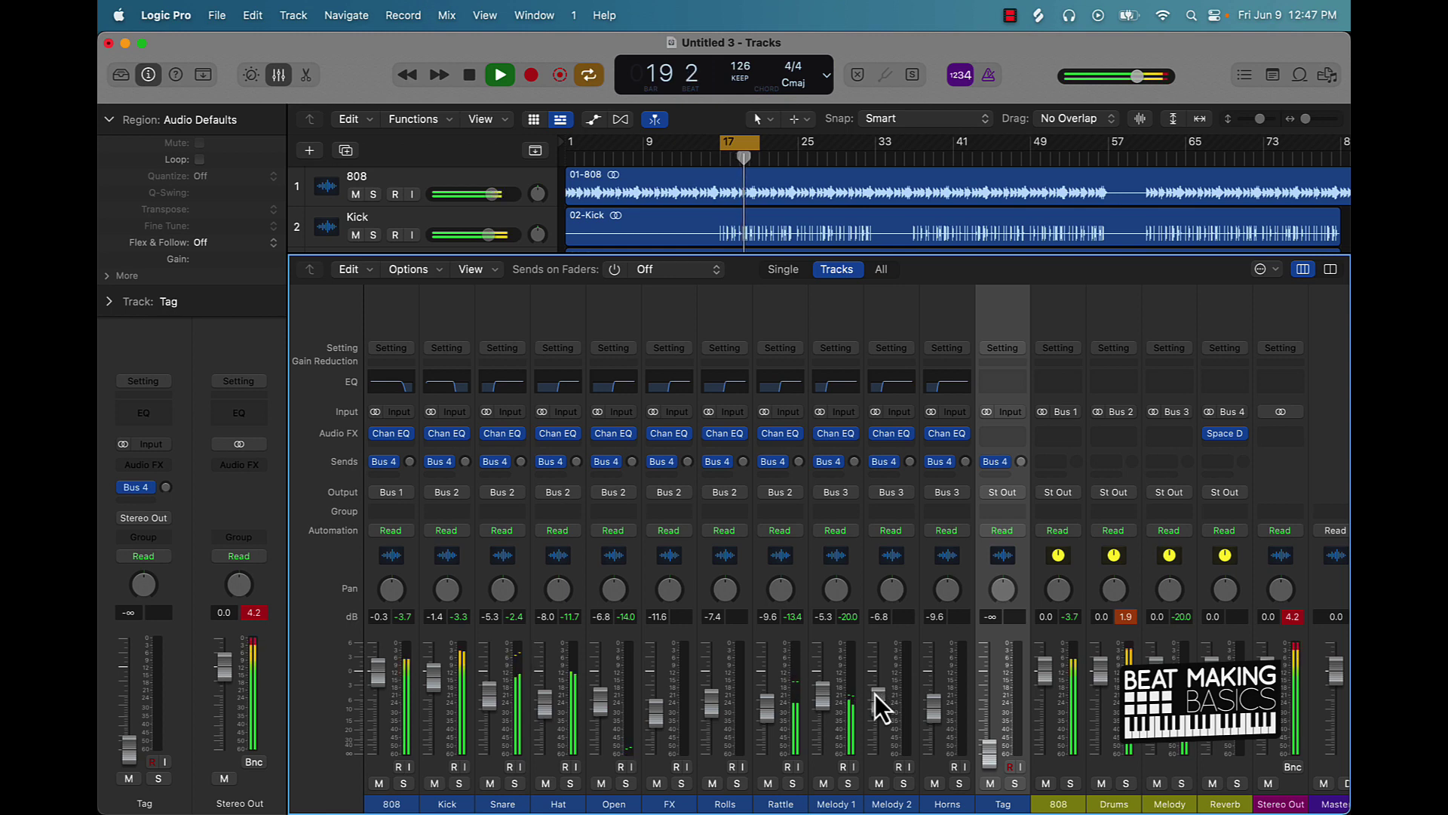
{"action": "left_click_drag", "start_coordinate": [989, 750], "coordinate": [989, 709]}
Step: Set both Melody Bus 4 reverb sends to -12.0, add a small Horns send, and hide the Mixer
{"action": "scroll", "coordinate": [947, 672], "scroll_direction": "right", "scroll_amount": 1}
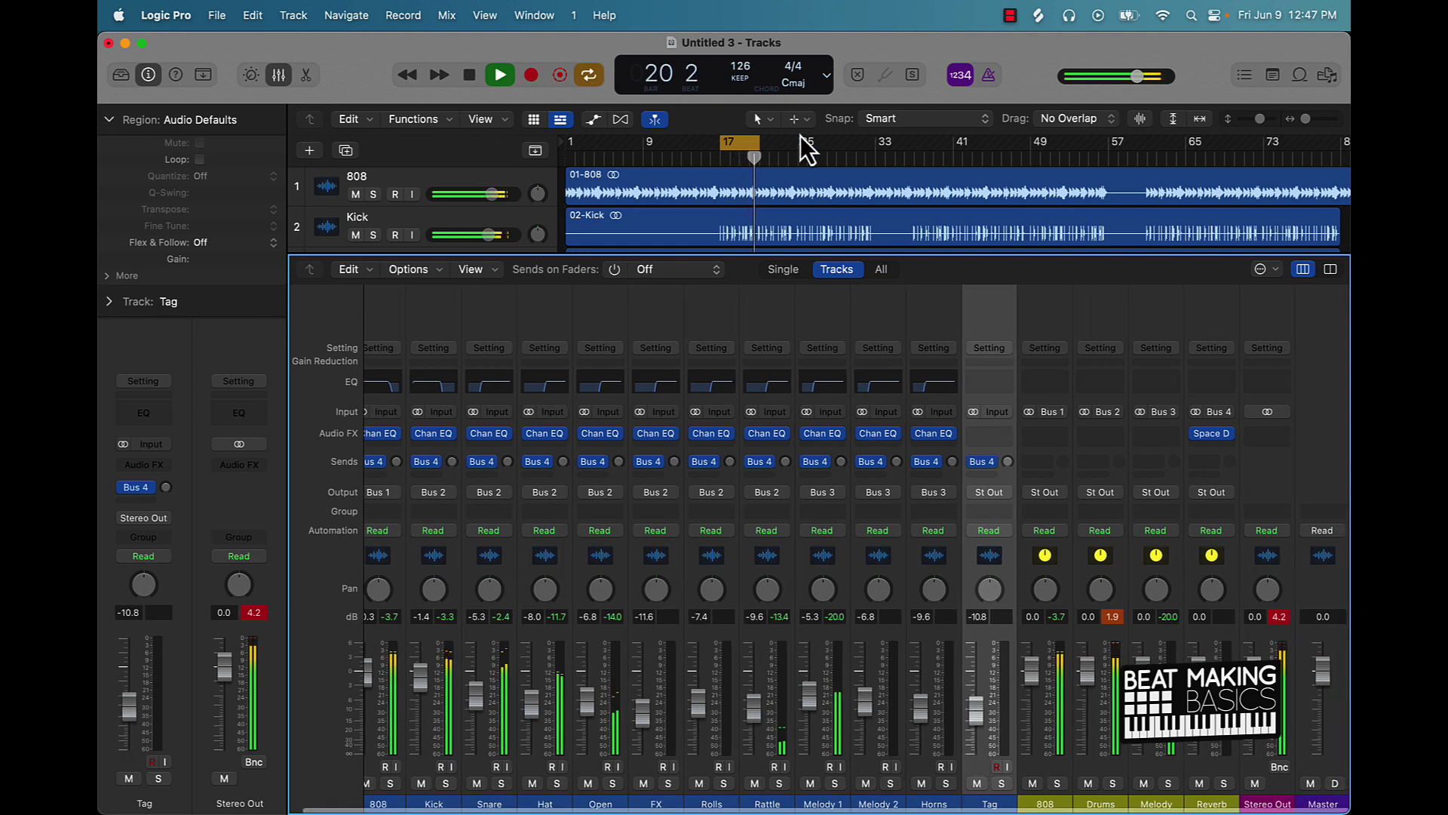
{"action": "left_click", "coordinate": [791, 249]}
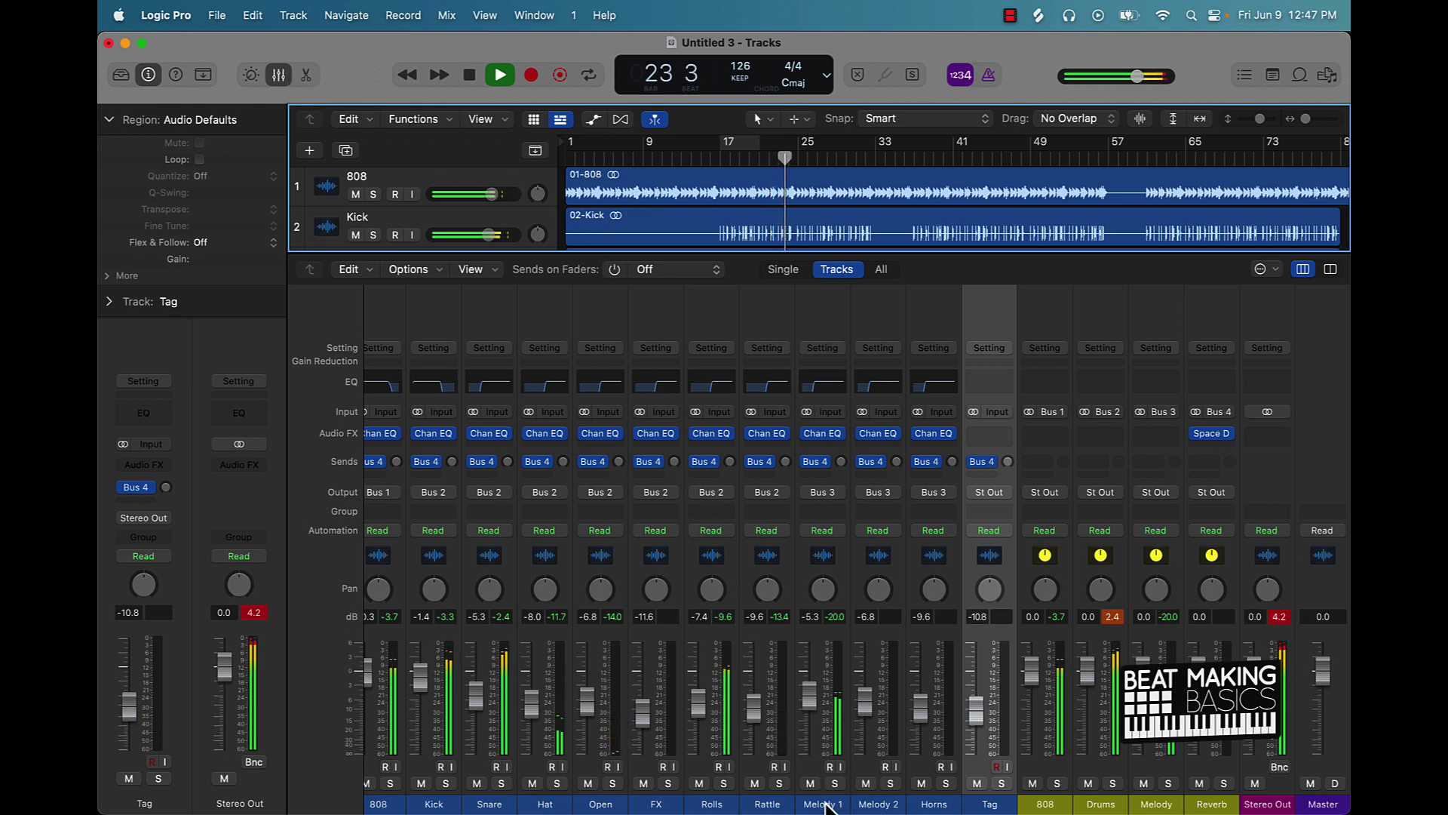
{"action": "left_click_drag", "start_coordinate": [822, 804], "coordinate": [875, 804]}
{"action": "key", "text": "space"}
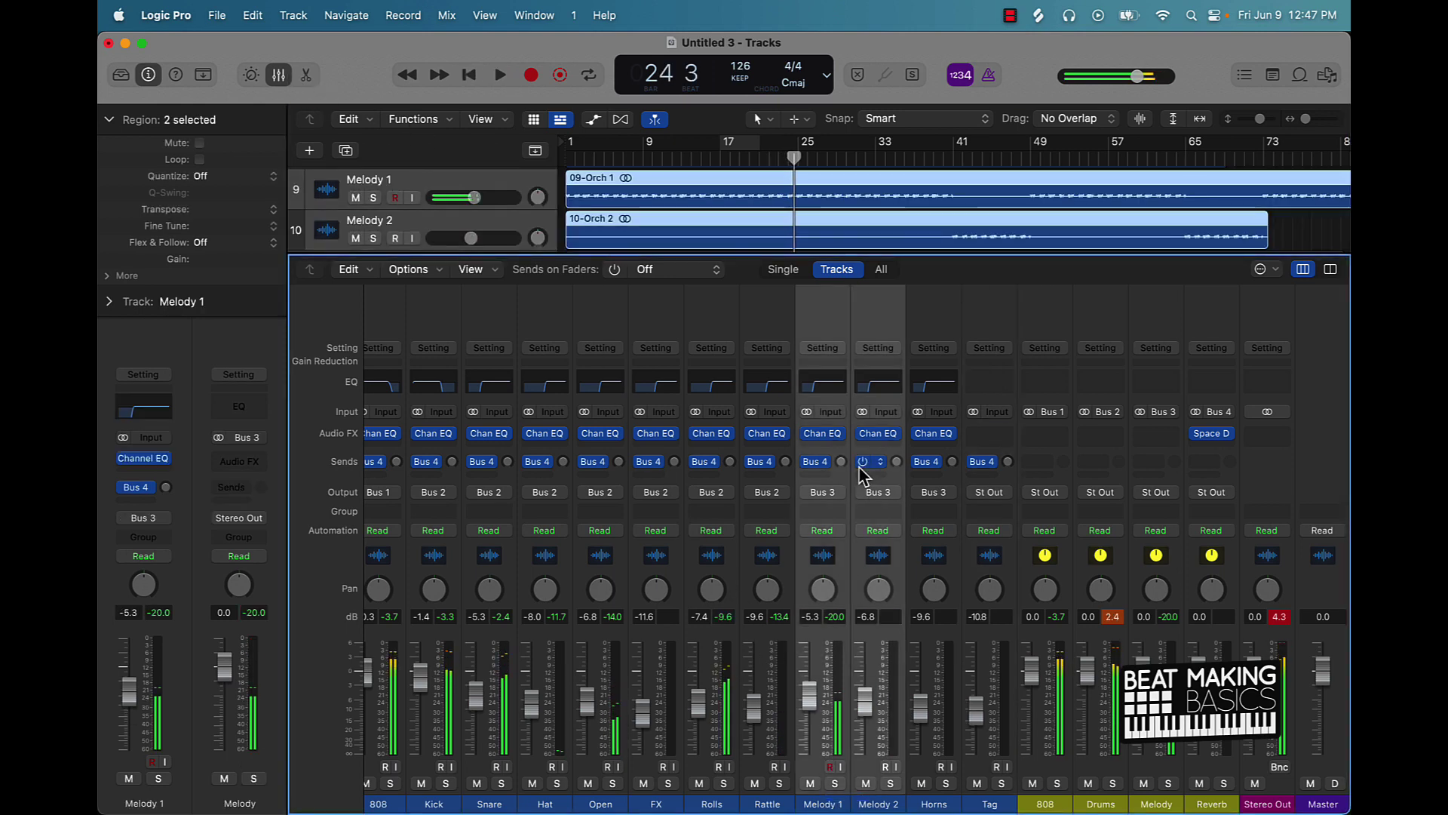
{"action": "mouse_move", "coordinate": [843, 462]}
{"action": "left_mouse_down"}
{"action": "mouse_move", "coordinate": [843, 494]}
{"action": "mouse_move", "coordinate": [844, 451]}
{"action": "left_mouse_up"}
{"action": "key", "text": "space"}
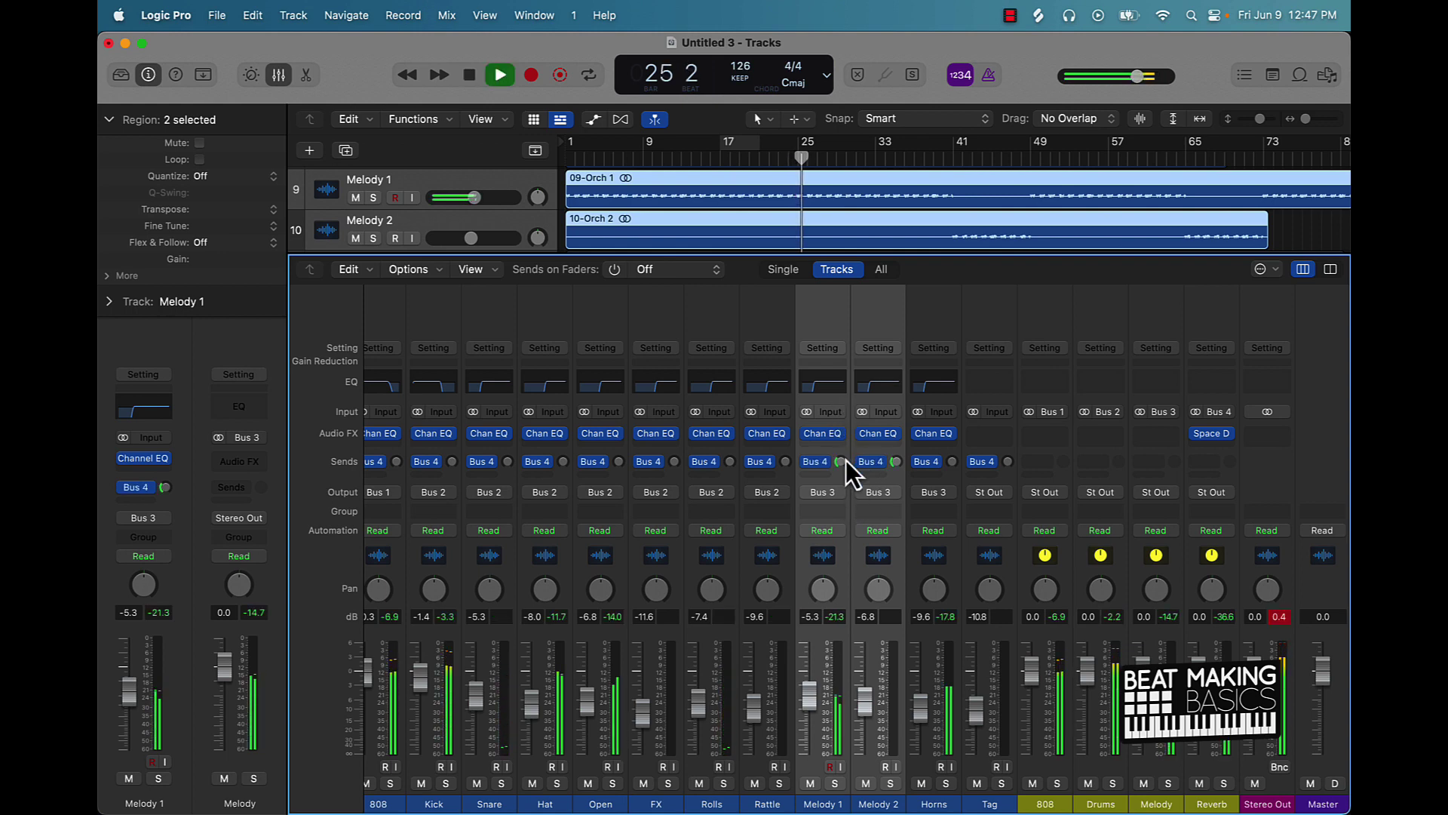
{"action": "left_click_drag", "start_coordinate": [952, 461], "coordinate": [952, 396]}
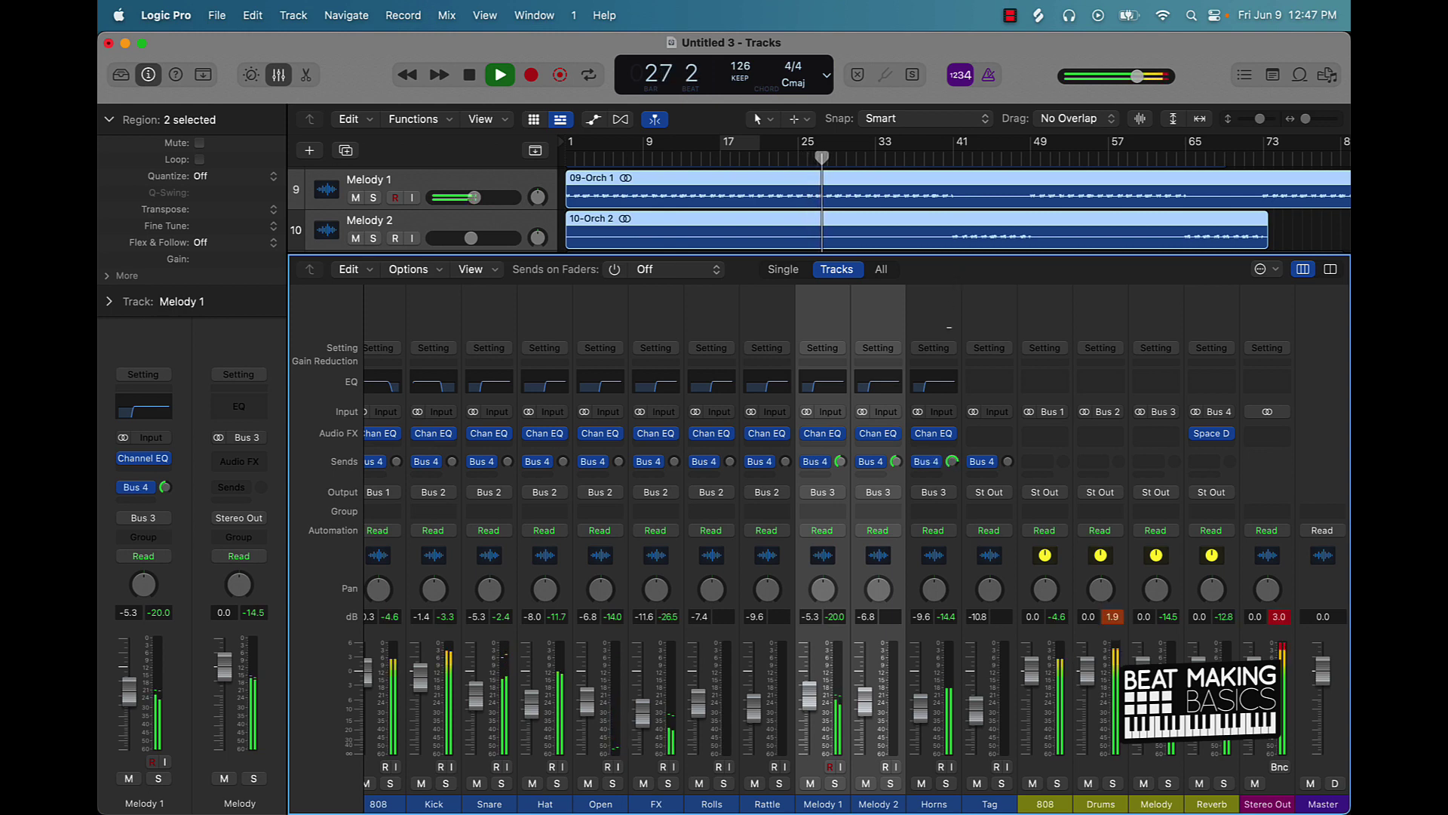
{"action": "key", "text": "space"}
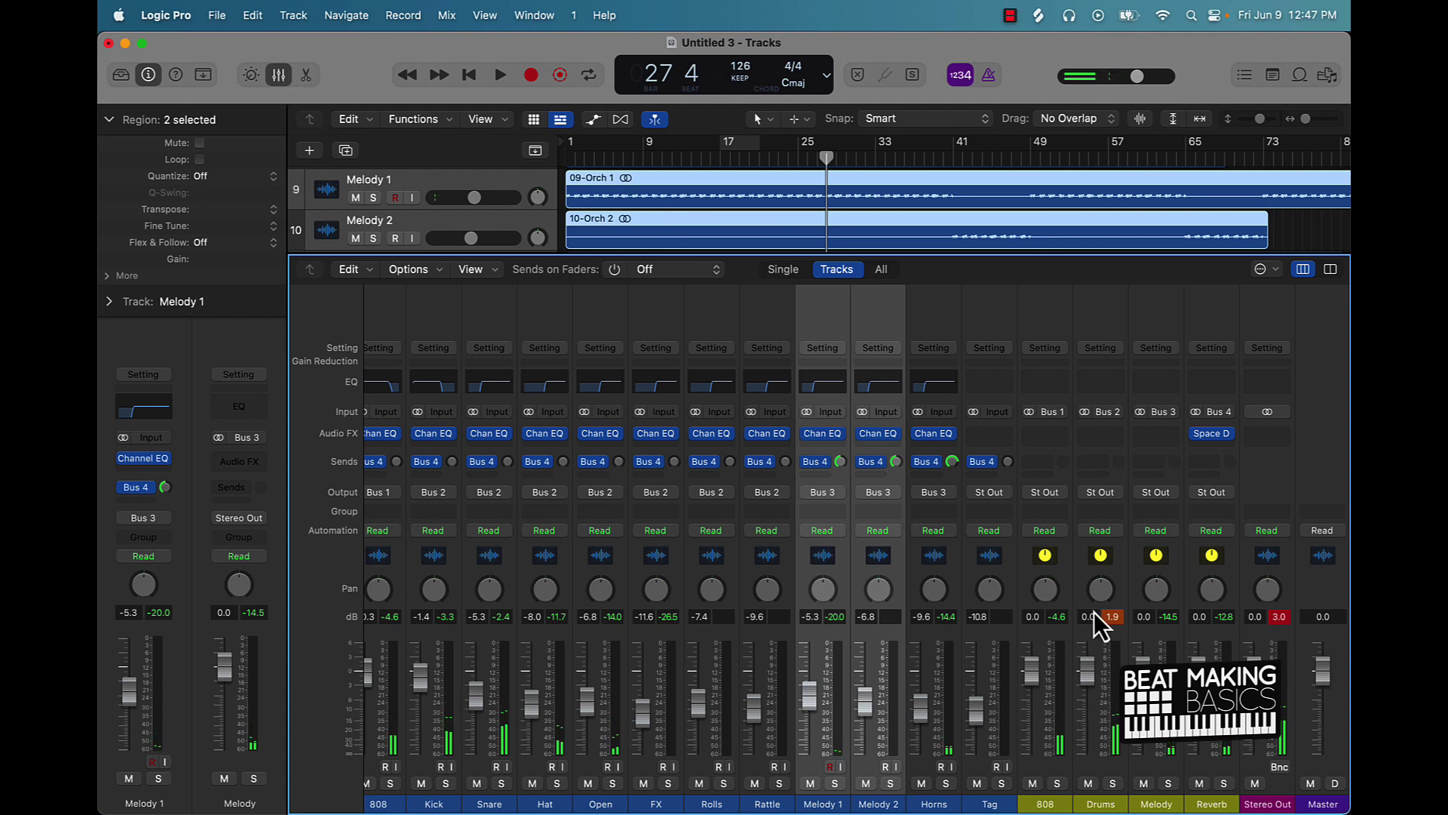
{"action": "left_click", "coordinate": [1114, 617]}
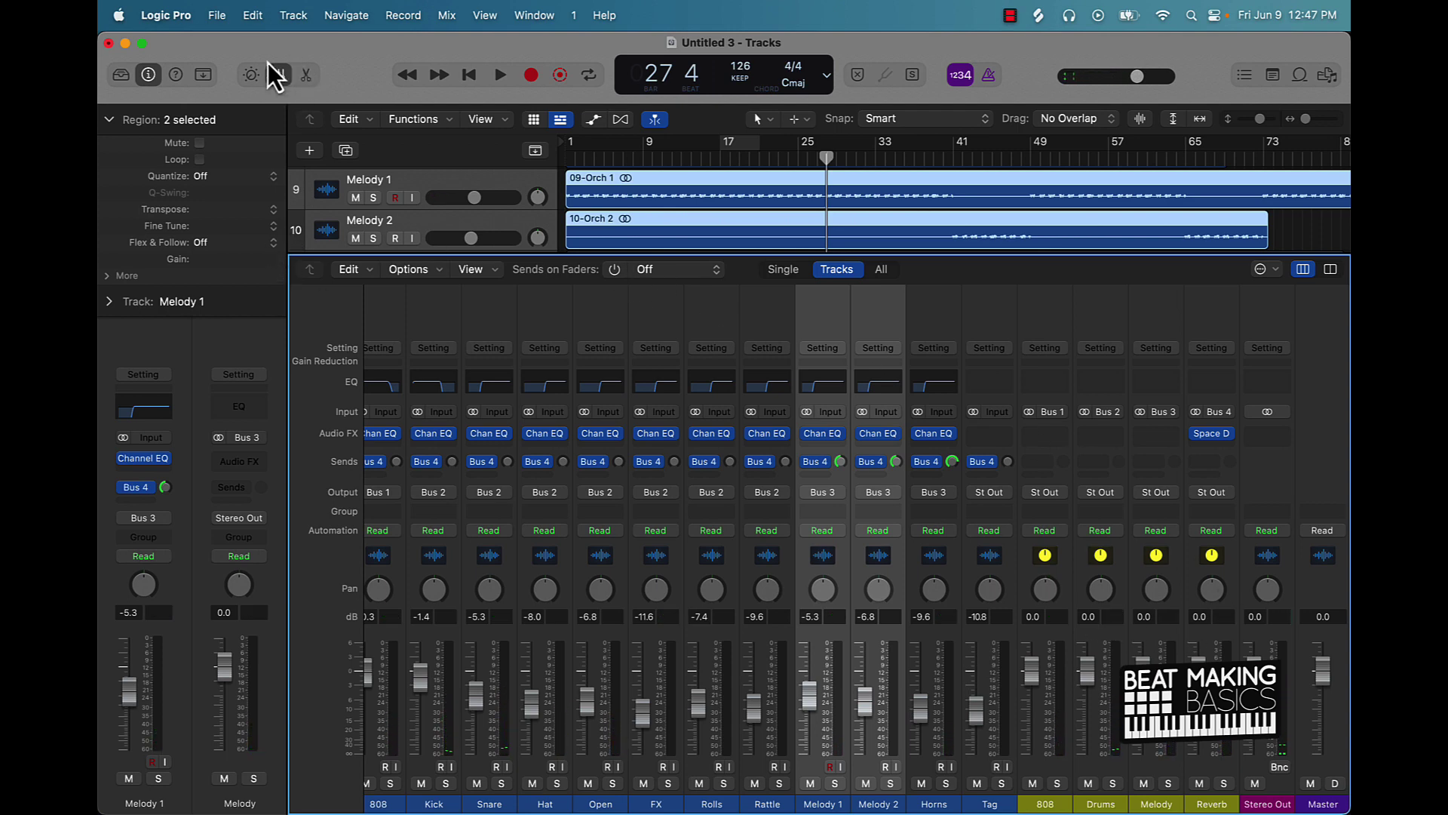
{"action": "left_click", "coordinate": [277, 80]}
{"action": "left_click", "coordinate": [708, 667]}
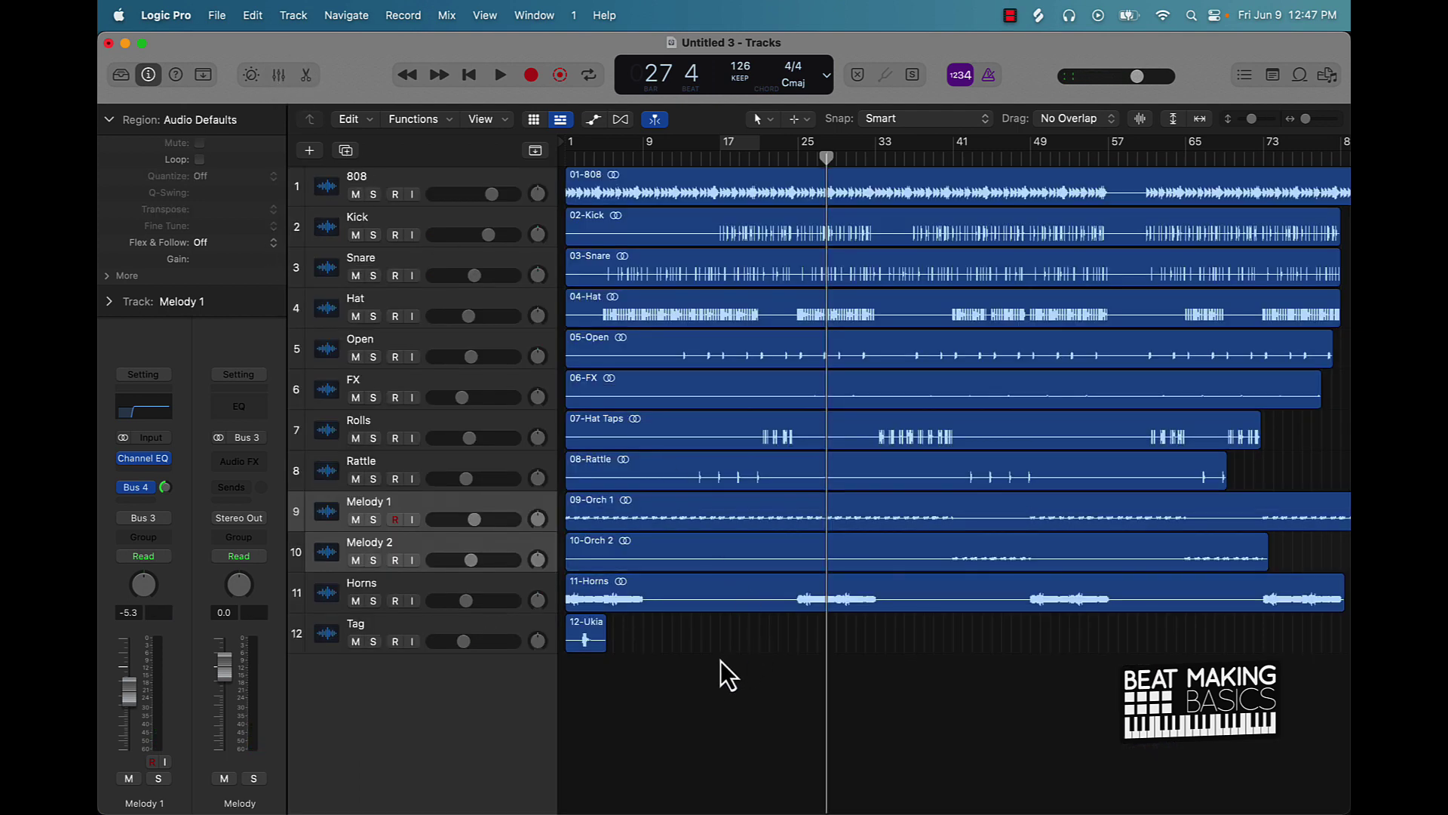